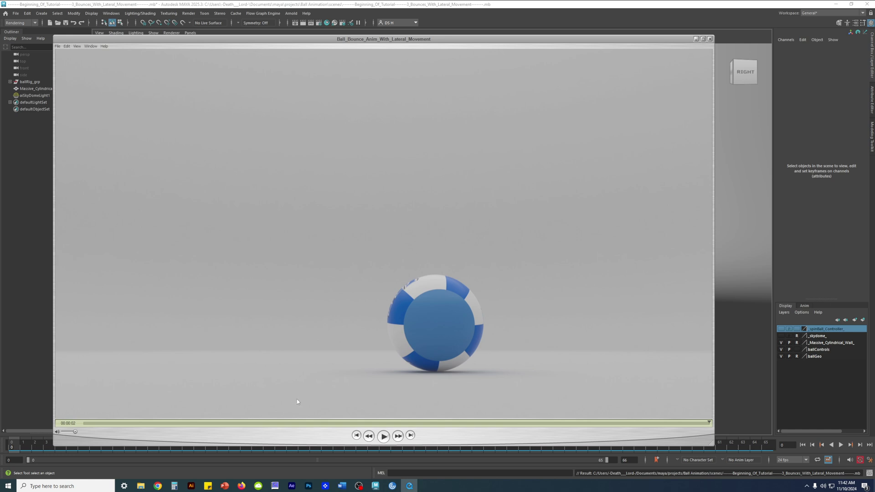
Play the Ball_Bounce_Anim_With_Lateral_Movement reference movie with looping turned on, and close the player.
{"action": "left_click", "coordinate": [84, 423]}
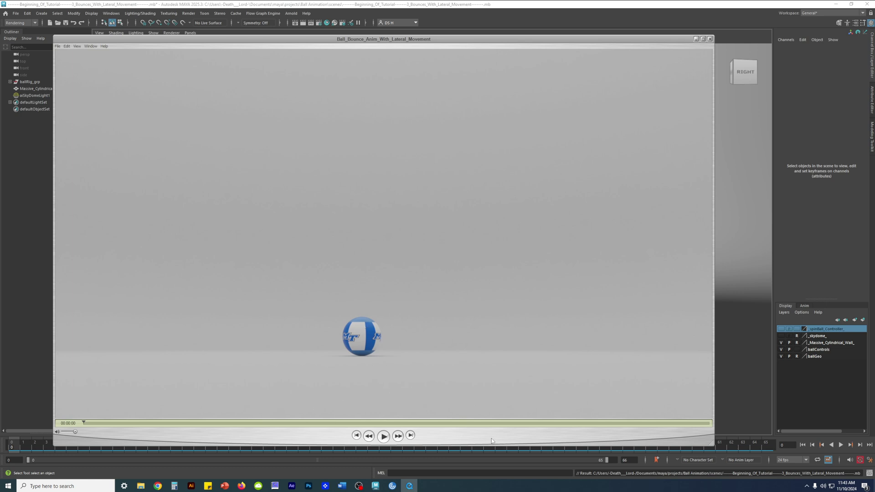
{"action": "left_click", "coordinate": [386, 435]}
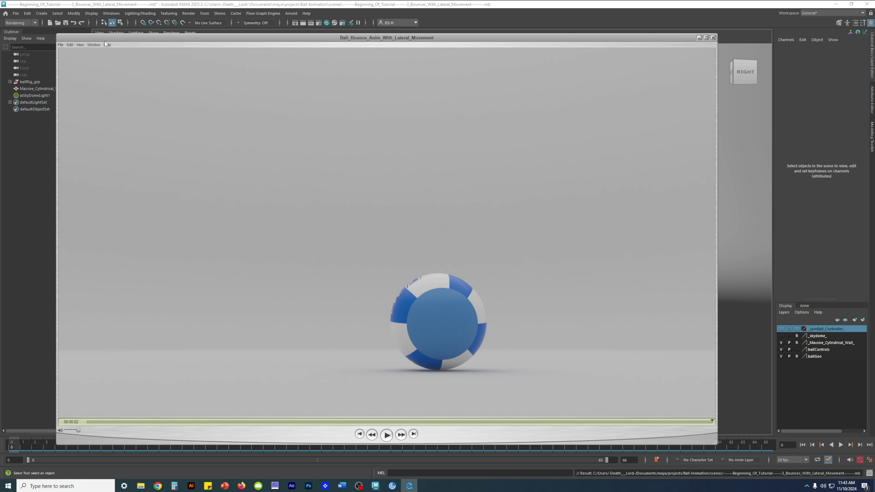
{"action": "left_click", "coordinate": [80, 44]}
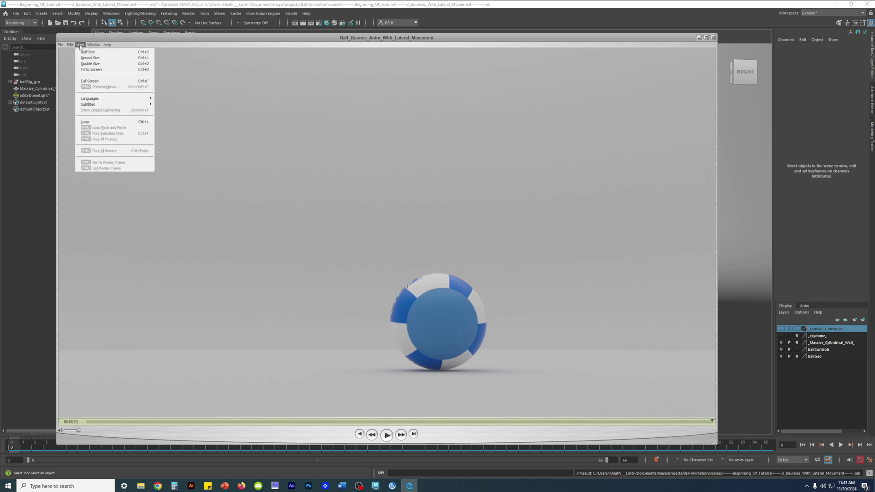
{"action": "left_click", "coordinate": [92, 122]}
{"action": "left_click", "coordinate": [386, 435]}
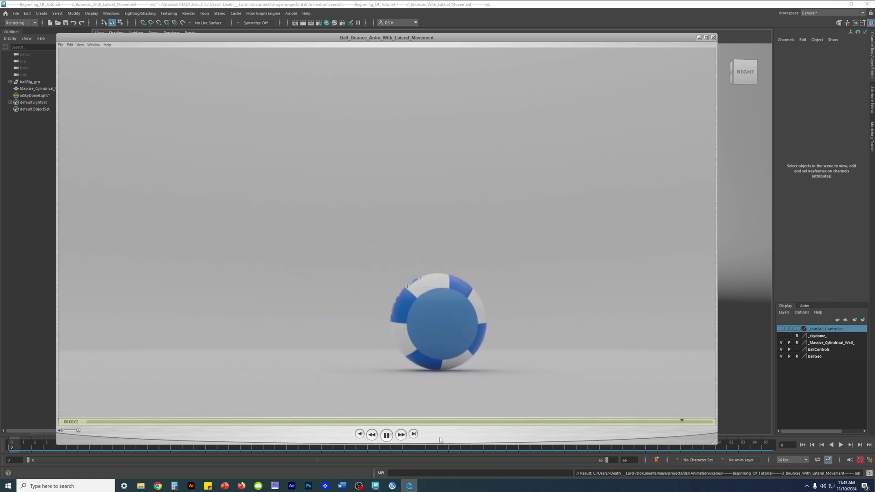
{"action": "left_click", "coordinate": [387, 435]}
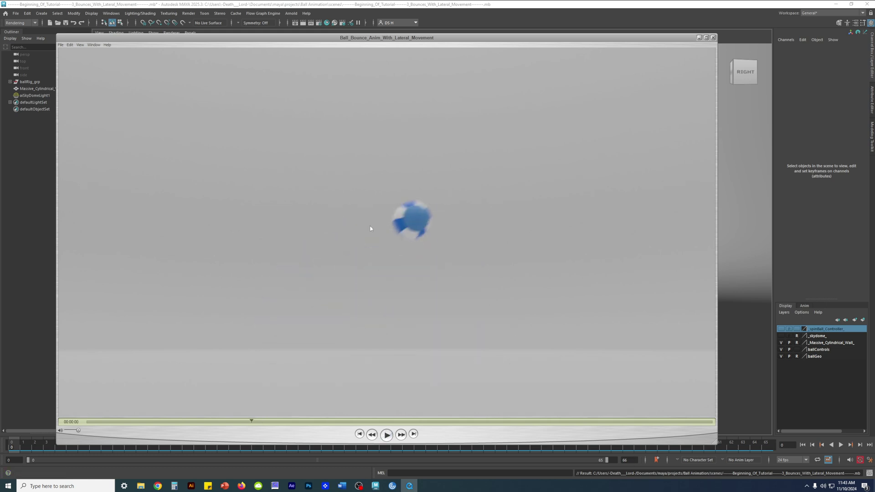
{"action": "left_click", "coordinate": [714, 37]}
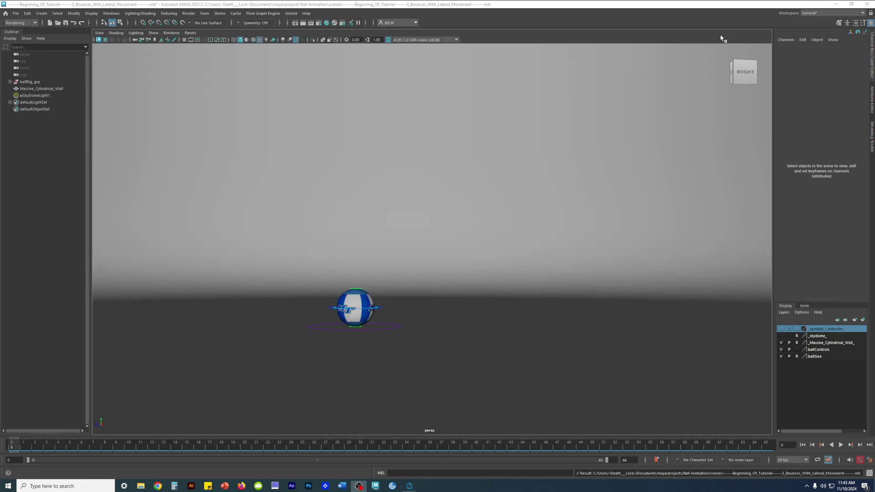
Select all of the ball rig's control curves and frame them in the perspective view.
{"action": "right_click_drag", "start_coordinate": [416, 261], "coordinate": [522, 287], "text": "alt"}
{"action": "middle_click_drag", "start_coordinate": [501, 256], "coordinate": [508, 211], "text": "alt"}
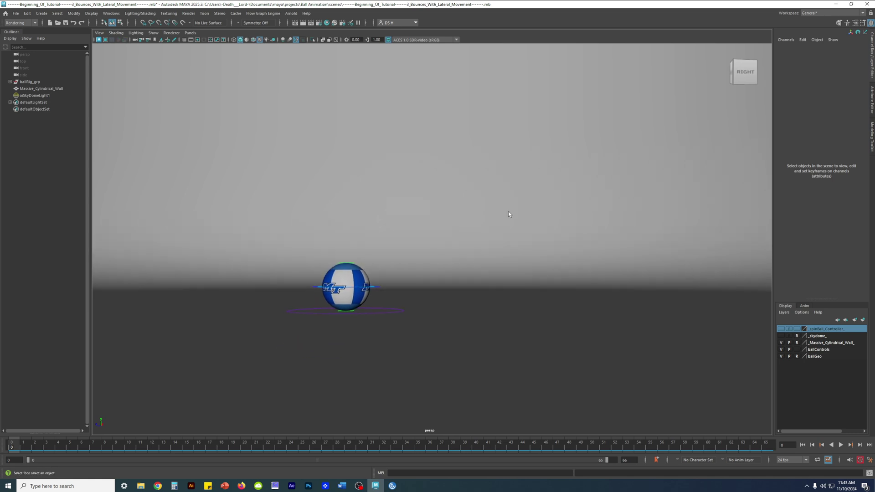
{"action": "right_click_drag", "start_coordinate": [507, 211], "coordinate": [736, 334], "text": "alt"}
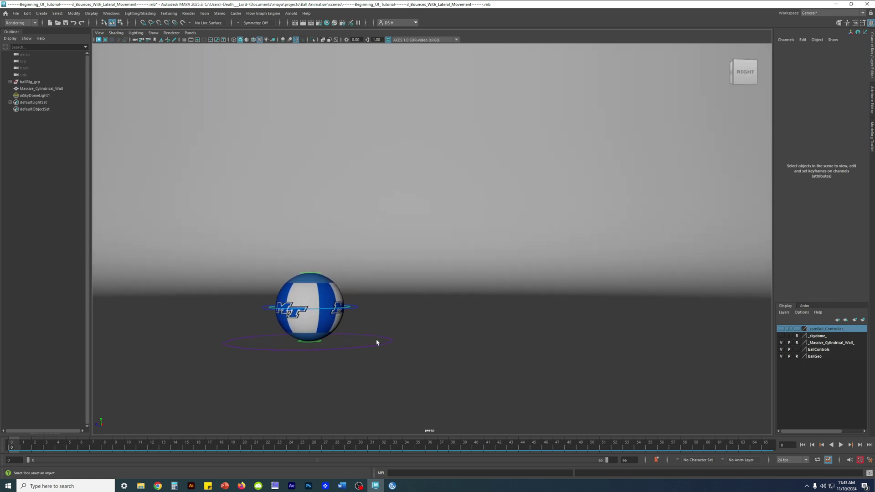
{"action": "left_click_drag", "start_coordinate": [376, 323], "coordinate": [446, 394]}
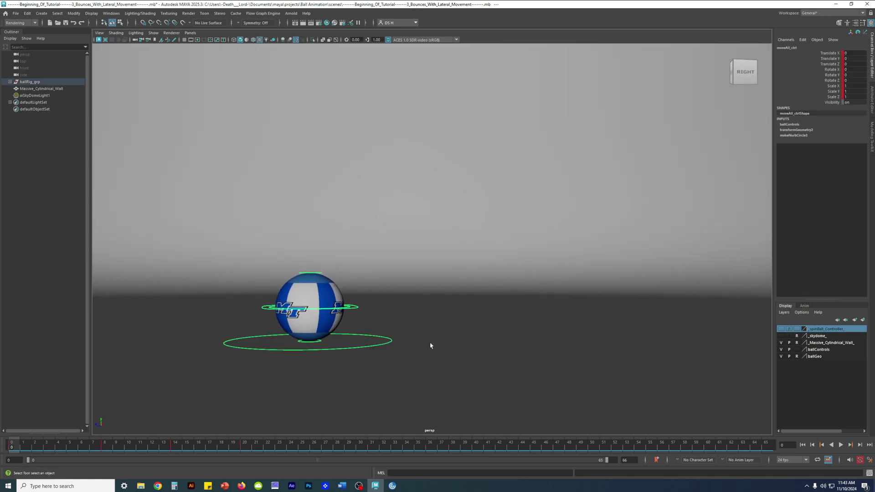
{"action": "key", "text": "f"}
{"action": "middle_click_drag", "start_coordinate": [523, 332], "coordinate": [307, 293], "text": "alt"}
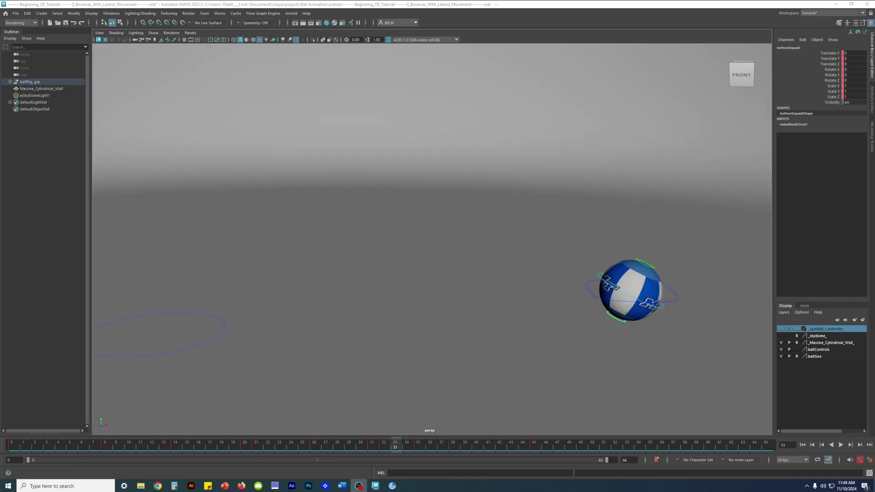
Play the ball's bounce animation from frame 0 in an angled front view of the perspective camera.
{"action": "left_click_drag", "start_coordinate": [545, 242], "coordinate": [472, 256], "text": "alt"}
{"action": "left_click_drag", "start_coordinate": [573, 202], "coordinate": [584, 189], "text": "alt"}
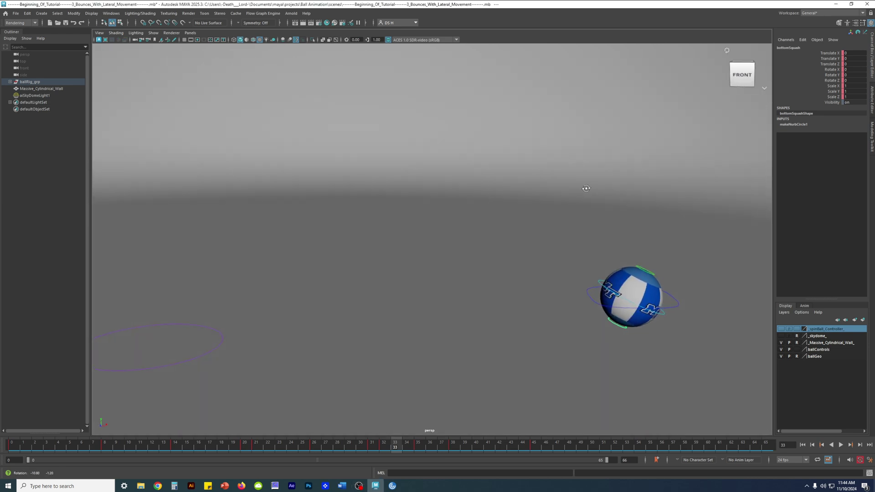
{"action": "scroll", "coordinate": [461, 195], "scroll_direction": "down", "scroll_amount": 3}
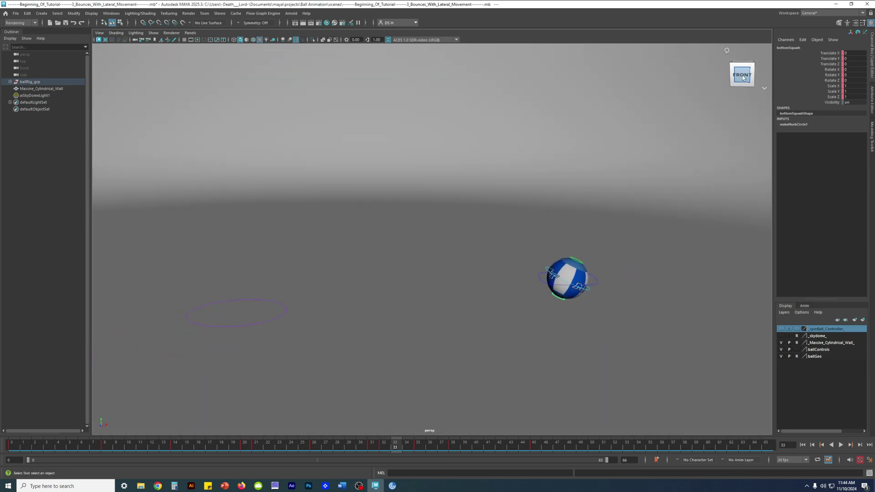
{"action": "left_click_drag", "start_coordinate": [113, 436], "coordinate": [11, 439]}
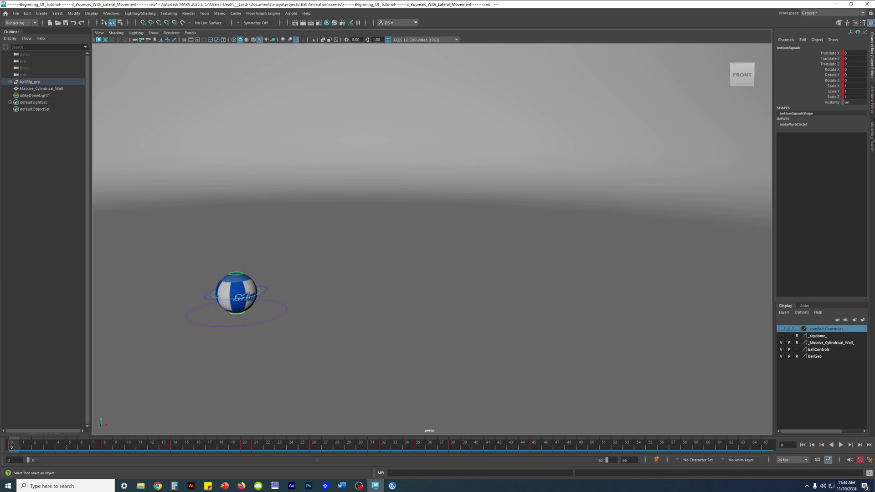
{"action": "middle_click_drag", "start_coordinate": [505, 253], "coordinate": [532, 279], "text": "alt"}
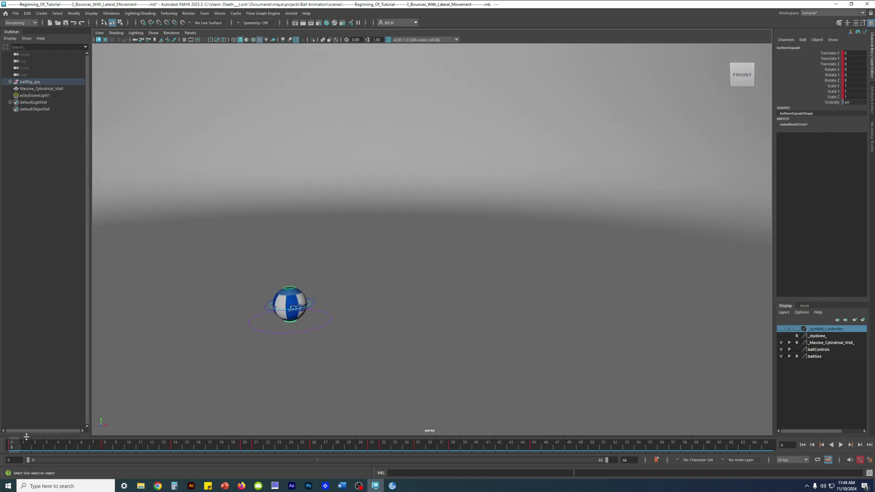
{"action": "left_click_drag", "start_coordinate": [13, 445], "coordinate": [135, 448]}
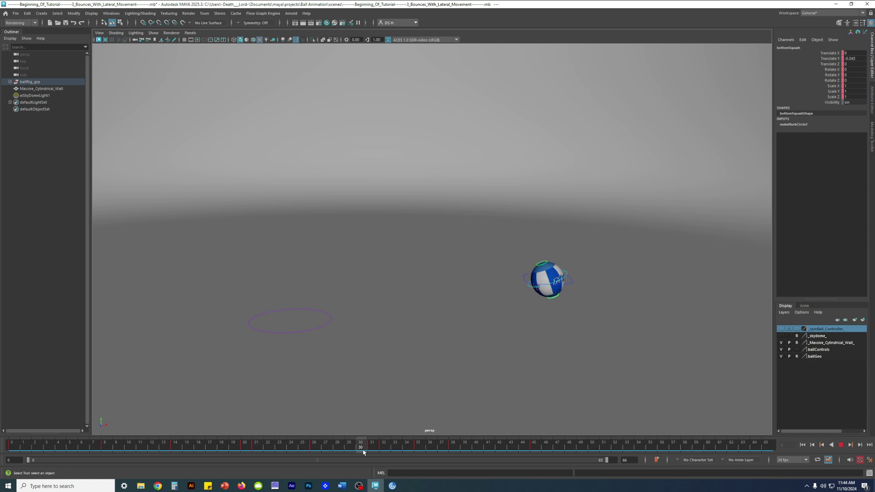
{"action": "key", "text": "Escape"}
Review the ball's bounce animation from the right side by running through the timeline.
{"action": "left_click_drag", "start_coordinate": [556, 433], "coordinate": [278, 353], "text": "alt"}
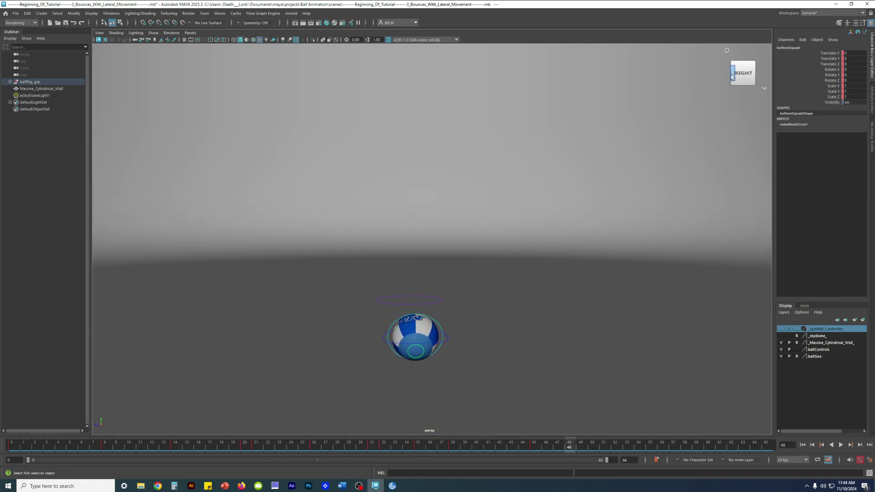
{"action": "left_click_drag", "start_coordinate": [13, 444], "coordinate": [318, 439]}
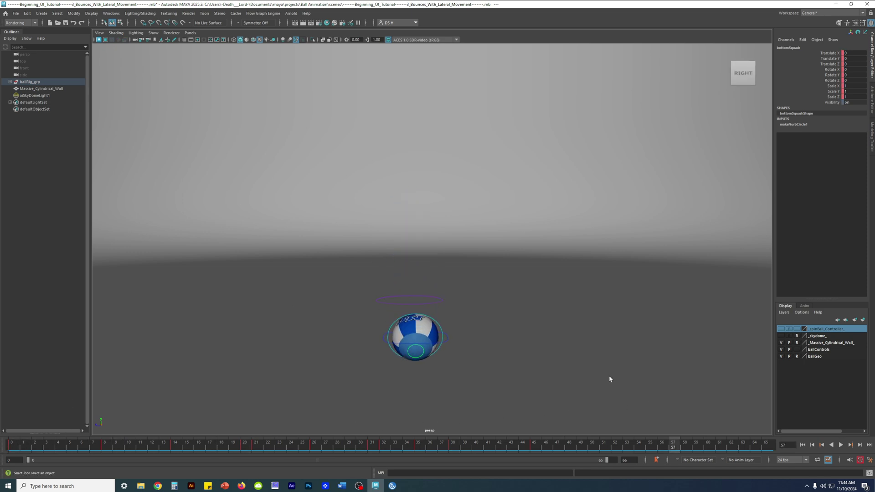
{"action": "scroll", "coordinate": [401, 279], "scroll_direction": "up", "scroll_amount": 2}
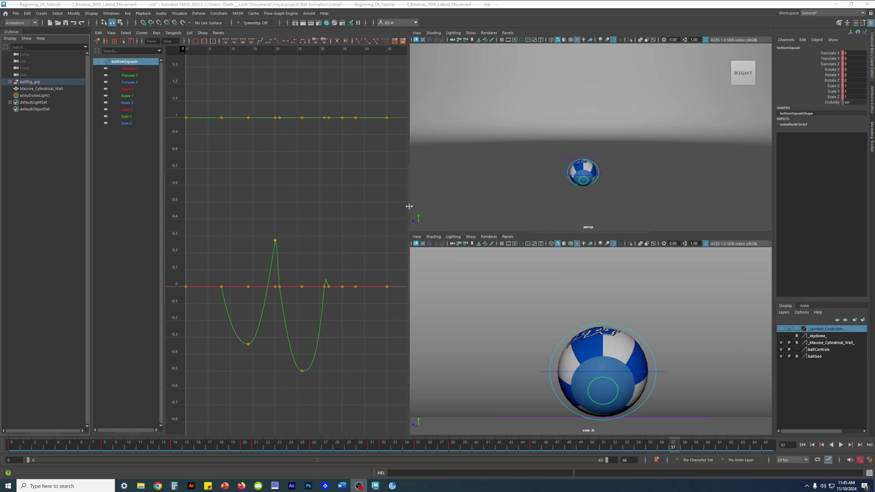
Narrow the Graph Editor so that the perspective and side views get more width.
{"action": "left_click_drag", "start_coordinate": [409, 206], "coordinate": [387, 204]}
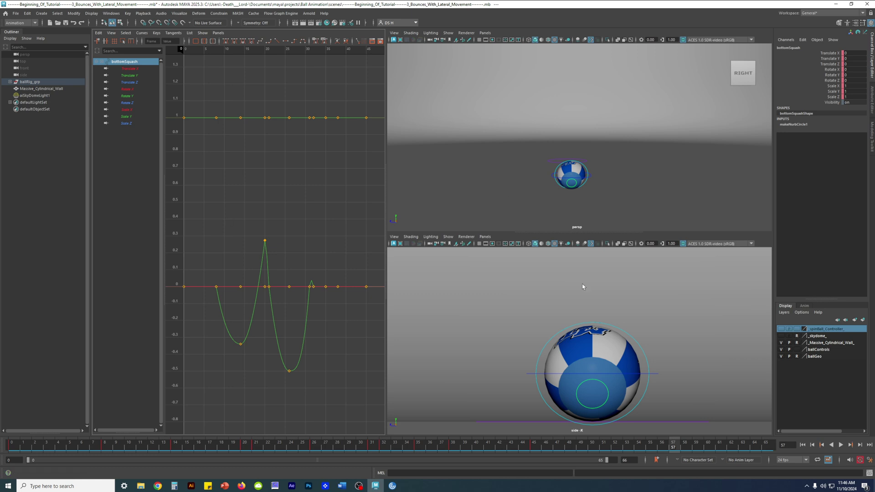
{"action": "left_click_drag", "start_coordinate": [386, 189], "coordinate": [368, 186]}
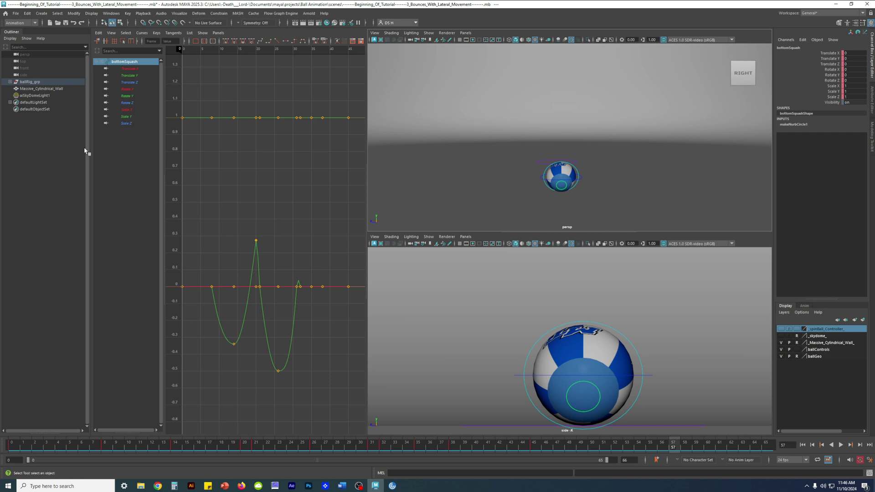
{"action": "left_click_drag", "start_coordinate": [89, 146], "coordinate": [75, 143]}
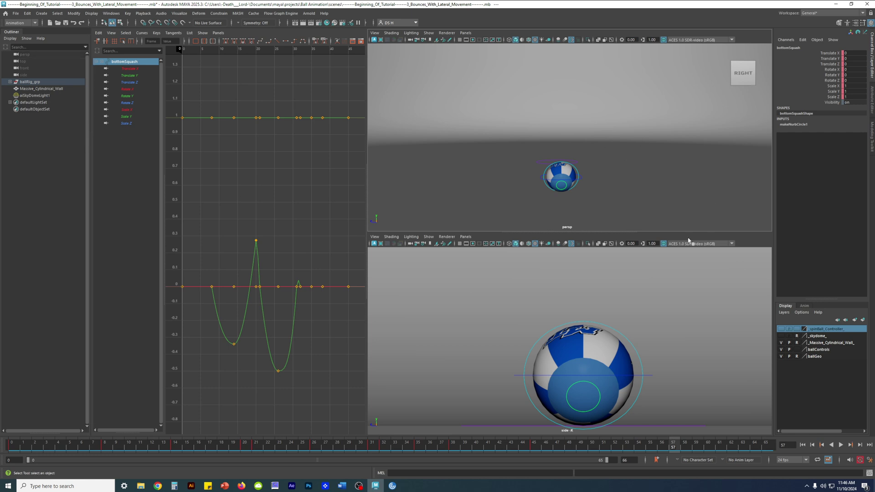
Toggle the _spinBall_Controller_ layer's visibility on and off while examining the ball rig up close, ending with the layer hidden.
{"action": "mouse_move", "coordinate": [556, 150]}
{"action": "left_mouse_down", "text": "alt"}
{"action": "mouse_move", "coordinate": [559, 178]}
{"action": "mouse_move", "coordinate": [569, 146]}
{"action": "left_mouse_up", "text": "alt"}
{"action": "scroll", "coordinate": [570, 145], "scroll_direction": "up", "scroll_amount": 3}
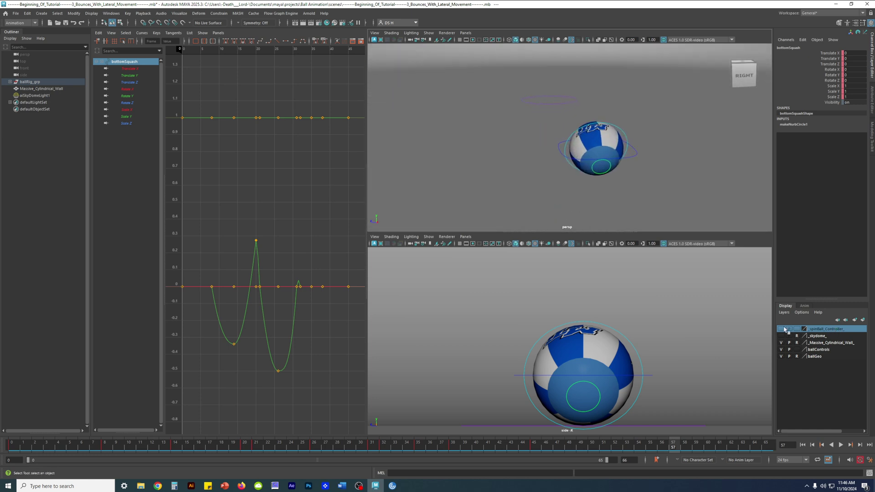
{"action": "left_click", "coordinate": [782, 328]}
{"action": "left_click", "coordinate": [782, 329]}
{"action": "left_click", "coordinate": [782, 328]}
{"action": "left_click", "coordinate": [782, 329]}
{"action": "left_click_drag", "start_coordinate": [598, 138], "coordinate": [608, 119], "text": "alt"}
{"action": "mouse_move", "coordinate": [616, 139]}
{"action": "right_mouse_down", "text": "alt"}
{"action": "mouse_move", "coordinate": [635, 150]}
{"action": "mouse_move", "coordinate": [627, 139]}
{"action": "right_mouse_up", "text": "alt"}
{"action": "middle_click_drag", "start_coordinate": [627, 138], "coordinate": [609, 169], "text": "alt"}
{"action": "right_click_drag", "start_coordinate": [609, 170], "coordinate": [615, 173], "text": "alt"}
{"action": "middle_click_drag", "start_coordinate": [615, 173], "coordinate": [636, 196], "text": "alt"}
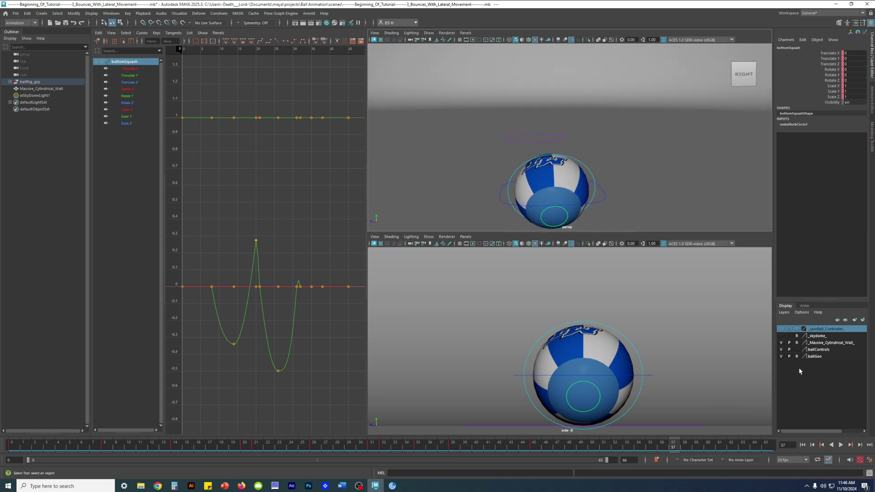
Check the ballGeo layer by trying to select the ball's geometry in the perspective view, and highlight the _Massive_Cylindrical_Wall_ layer.
{"action": "left_click", "coordinate": [809, 357]}
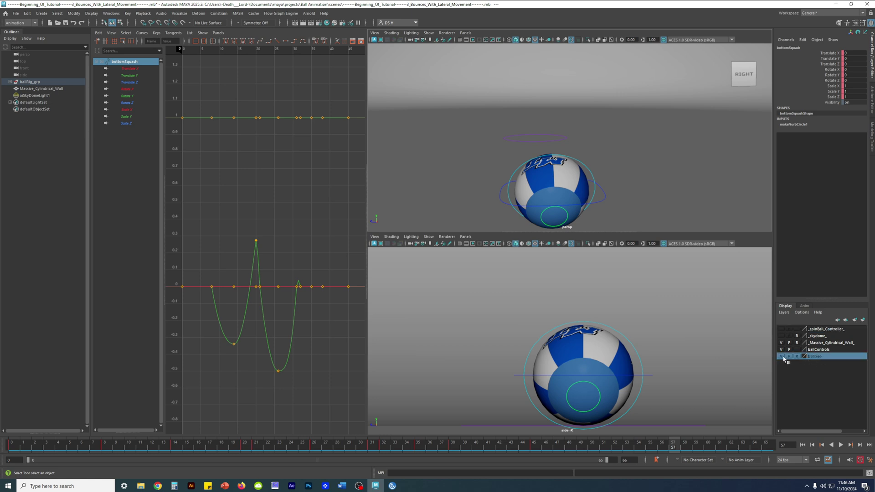
{"action": "left_click", "coordinate": [796, 356]}
{"action": "left_click", "coordinate": [563, 168]}
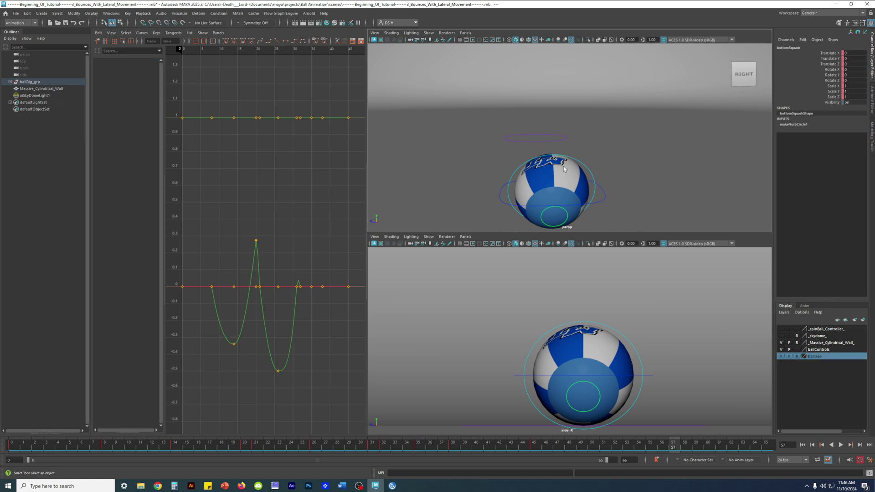
{"action": "right_click_drag", "start_coordinate": [683, 174], "coordinate": [620, 176], "text": "alt"}
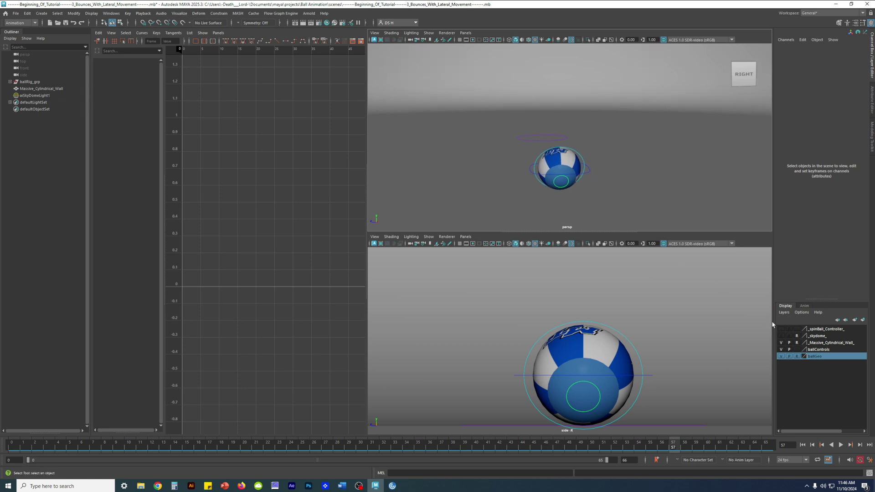
{"action": "left_click", "coordinate": [847, 344]}
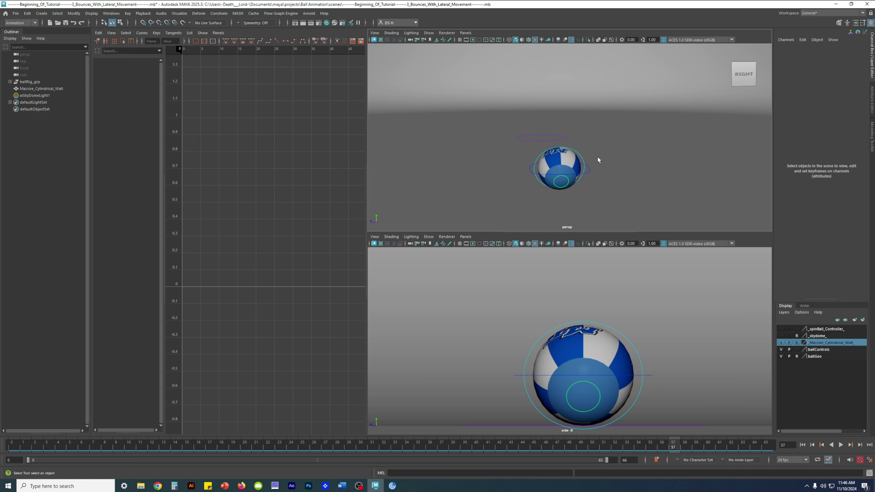
Expand ballRig_grp to inspect its child groups, then collapse and deselect it.
{"action": "left_click", "coordinate": [28, 82]}
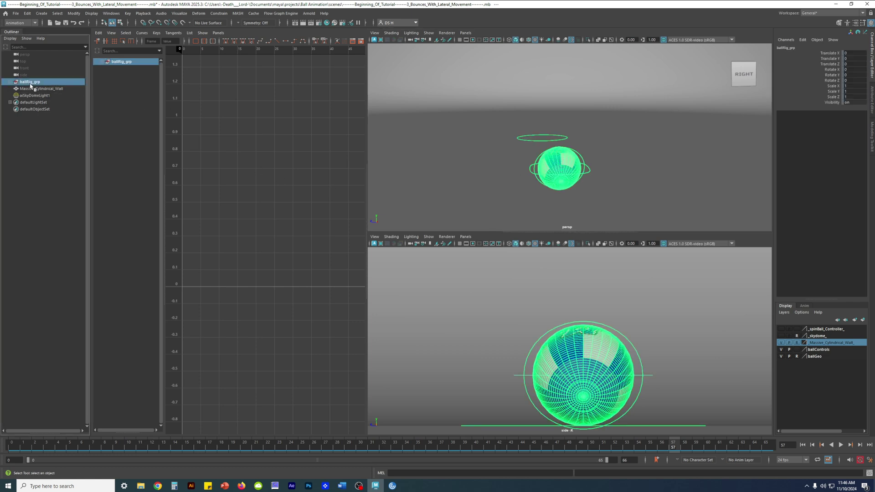
{"action": "left_click", "coordinate": [10, 83]}
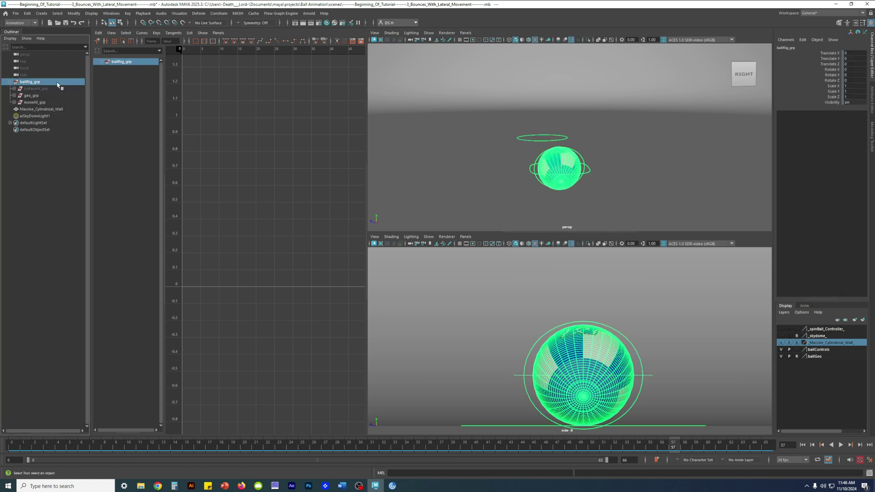
{"action": "left_click", "coordinate": [10, 82]}
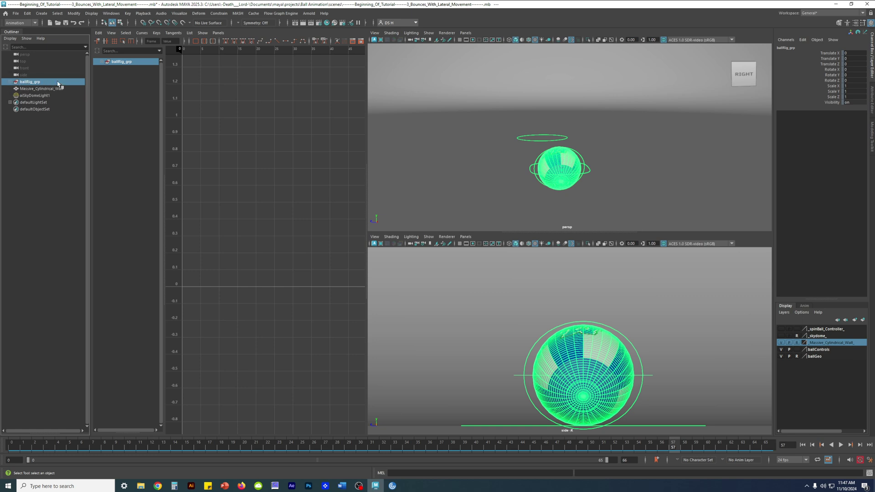
{"action": "left_click", "coordinate": [45, 187]}
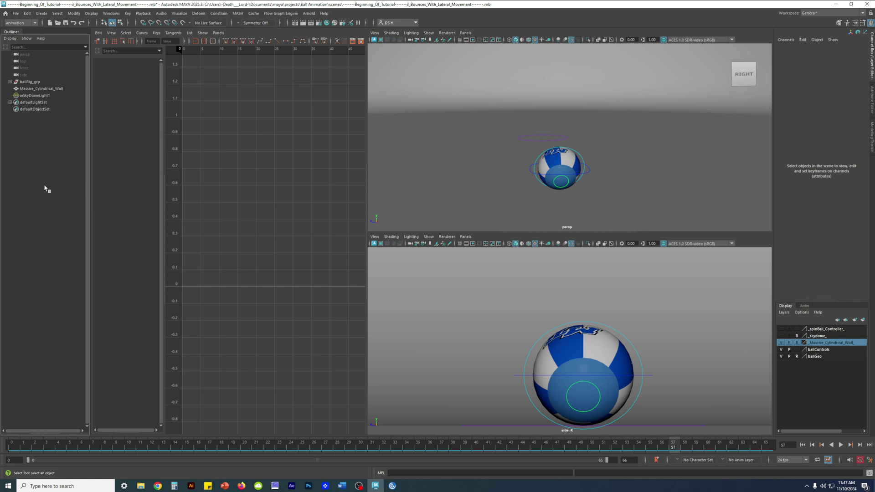
Hide the Outliner to give the Graph Editor and the two views more room.
{"action": "mouse_move", "coordinate": [612, 190]}
{"action": "left_mouse_down", "text": "alt"}
{"action": "mouse_move", "coordinate": [605, 184]}
{"action": "mouse_move", "coordinate": [617, 178]}
{"action": "left_mouse_up", "text": "alt"}
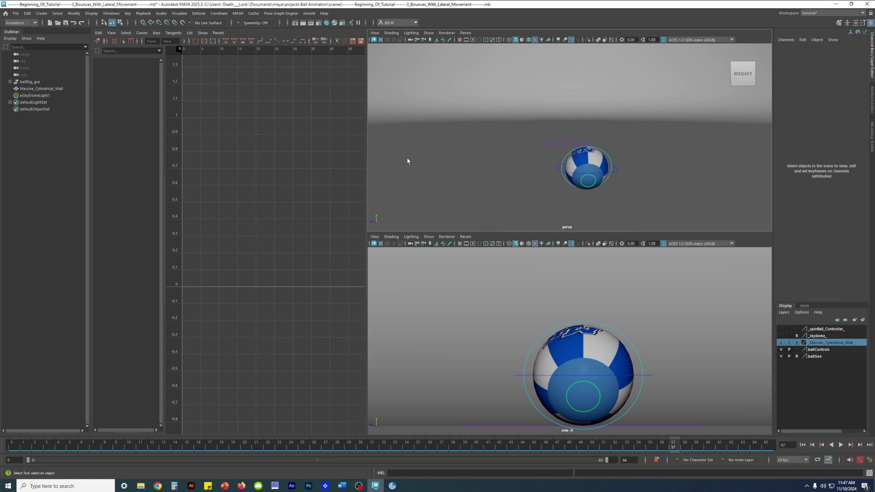
{"action": "scroll", "coordinate": [547, 130], "scroll_direction": "down", "scroll_amount": 4}
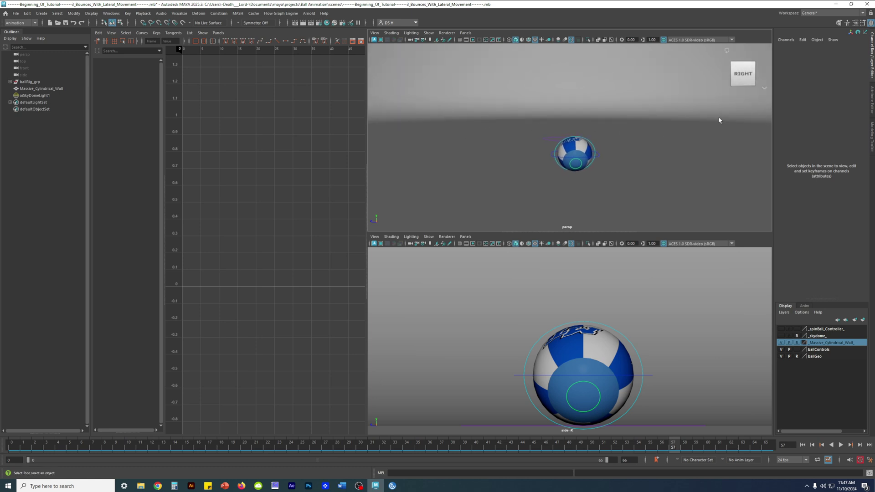
{"action": "left_click_drag", "start_coordinate": [648, 139], "coordinate": [637, 148], "text": "alt"}
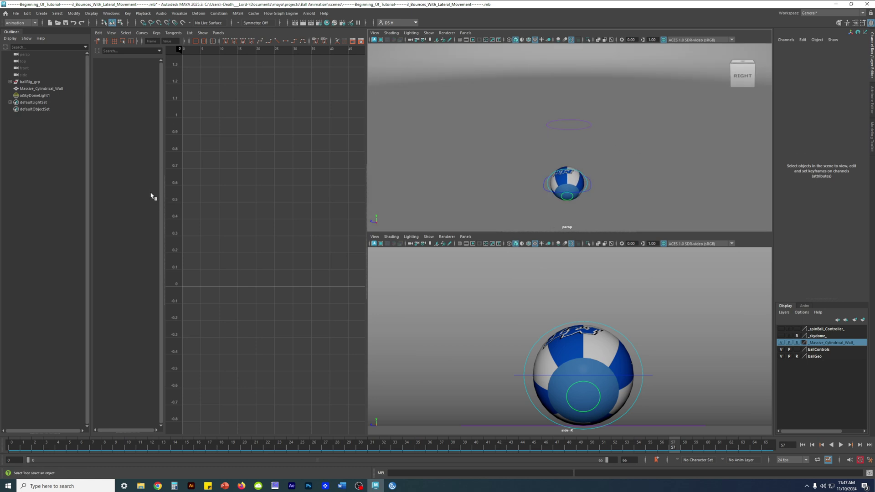
{"action": "left_click", "coordinate": [6, 33]}
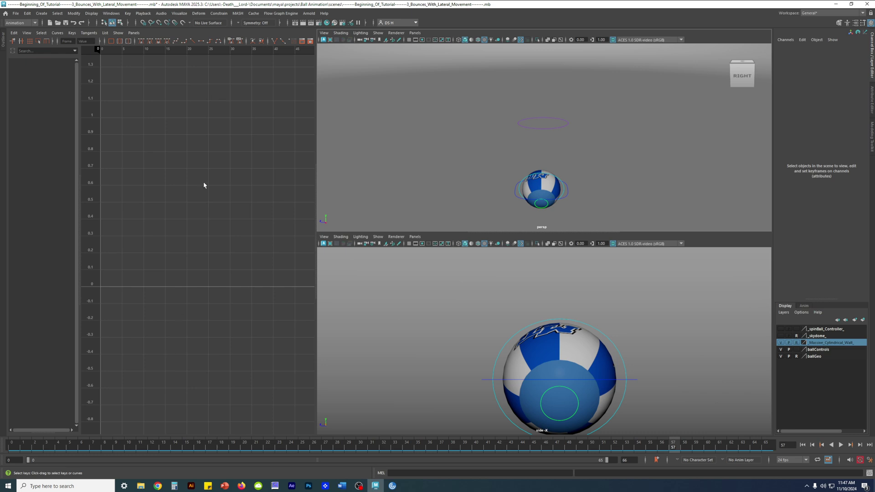
Widen the Graph Editor slightly and return the timeline to frame 0.
{"action": "left_click_drag", "start_coordinate": [316, 181], "coordinate": [325, 178]}
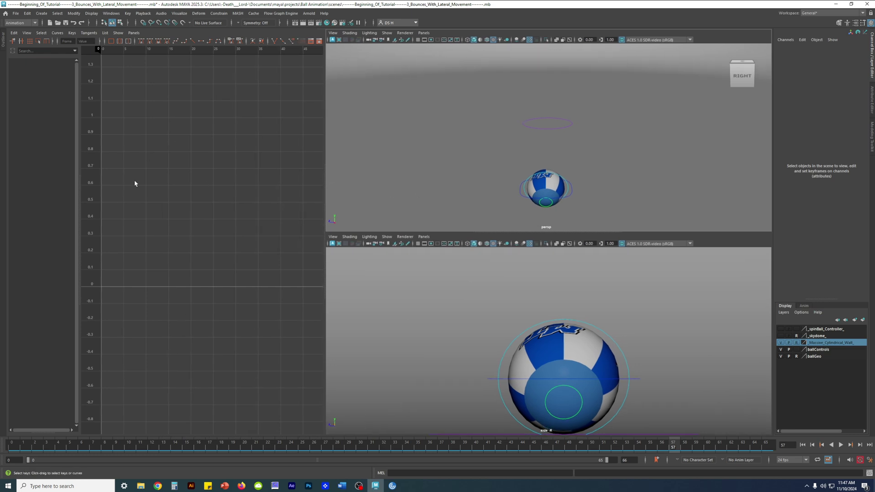
{"action": "left_click_drag", "start_coordinate": [653, 152], "coordinate": [596, 176], "text": "alt"}
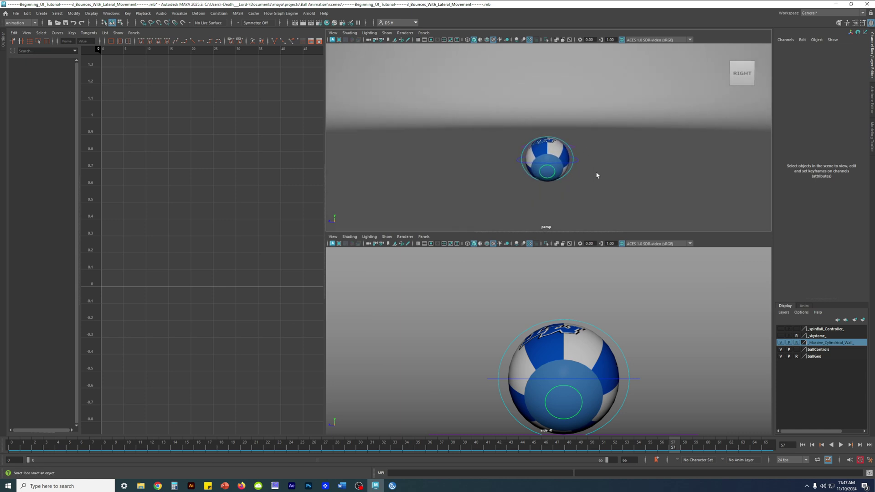
{"action": "left_click", "coordinate": [15, 451]}
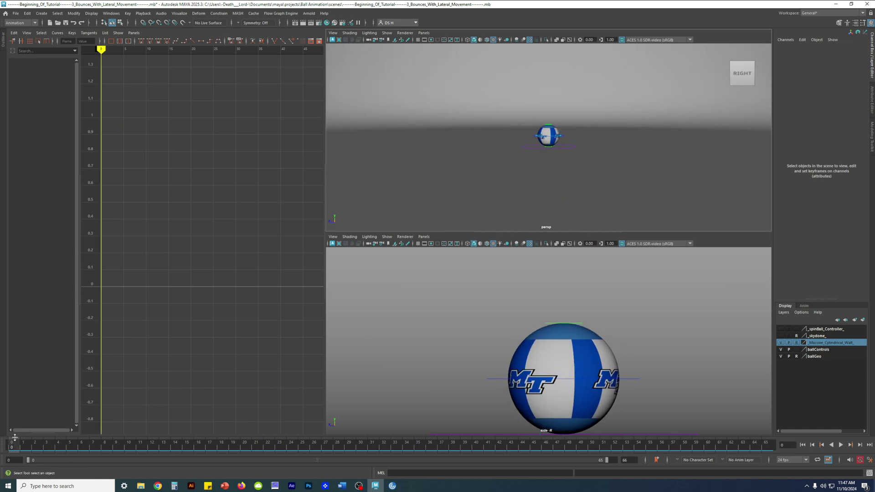
Activate the Move tool, select the ring-shaped ballControlCOG control around the ball, and frame it in the perspective view.
{"action": "left_click_drag", "start_coordinate": [500, 152], "coordinate": [682, 191], "text": "alt"}
{"action": "key", "text": "w"}
{"action": "right_click_drag", "start_coordinate": [522, 158], "coordinate": [611, 164], "text": "alt"}
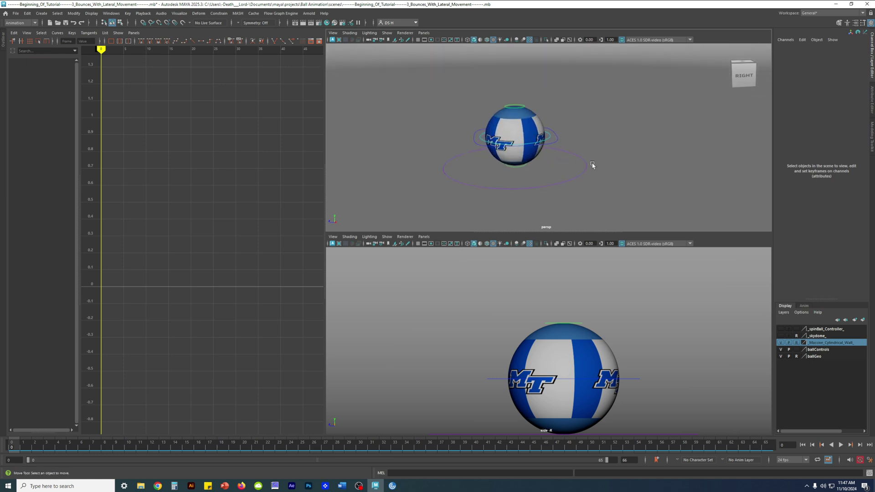
{"action": "left_click", "coordinate": [557, 143]}
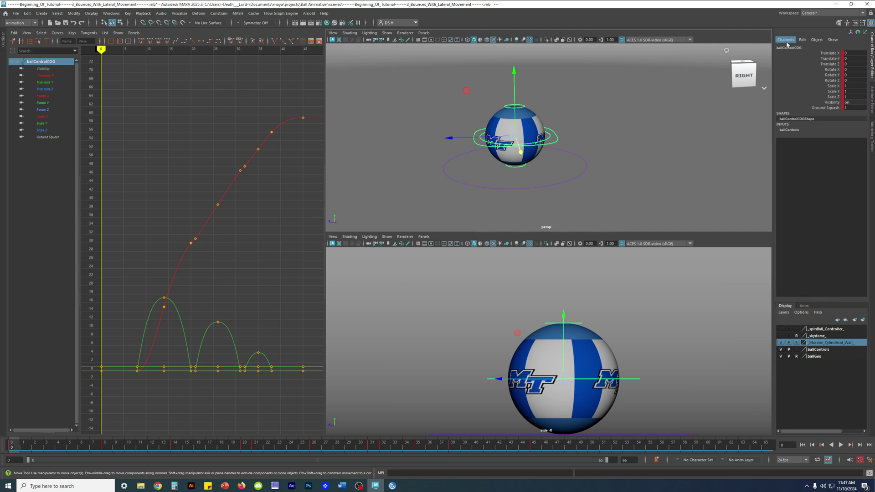
{"action": "right_click_drag", "start_coordinate": [588, 155], "coordinate": [550, 156], "text": "alt"}
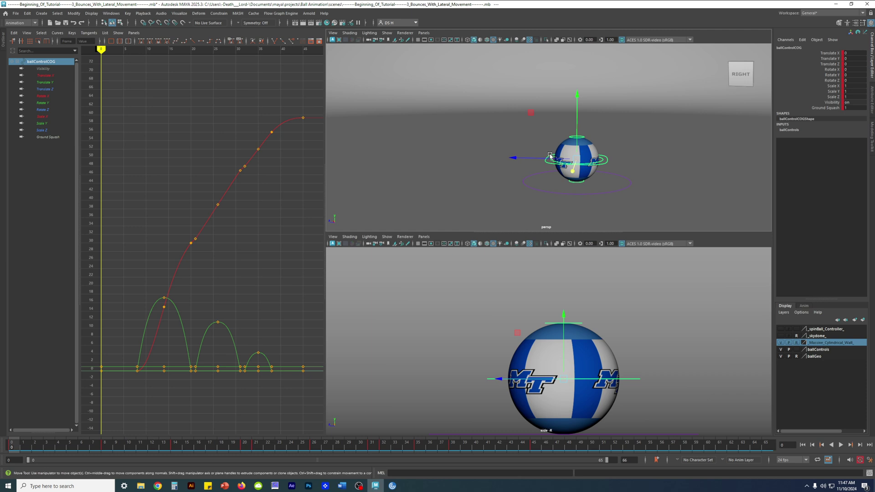
{"action": "middle_click_drag", "start_coordinate": [633, 161], "coordinate": [524, 144], "text": "alt"}
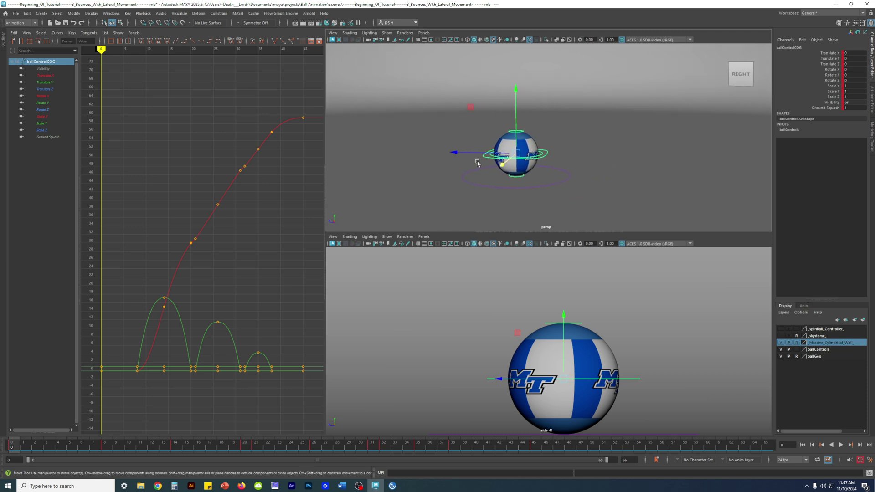
{"action": "middle_click_drag", "start_coordinate": [601, 178], "coordinate": [646, 179], "text": "alt"}
{"action": "mouse_move", "coordinate": [647, 179]}
{"action": "left_mouse_down", "text": "alt"}
{"action": "mouse_move", "coordinate": [611, 188]}
{"action": "mouse_move", "coordinate": [646, 207]}
{"action": "mouse_move", "coordinate": [587, 198]}
{"action": "left_mouse_up", "text": "alt"}
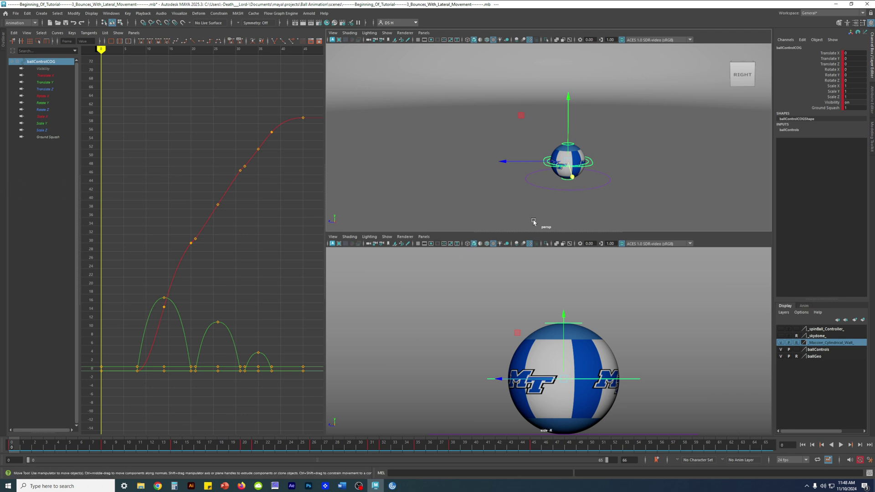
{"action": "middle_click_drag", "start_coordinate": [520, 182], "coordinate": [543, 170], "text": "alt"}
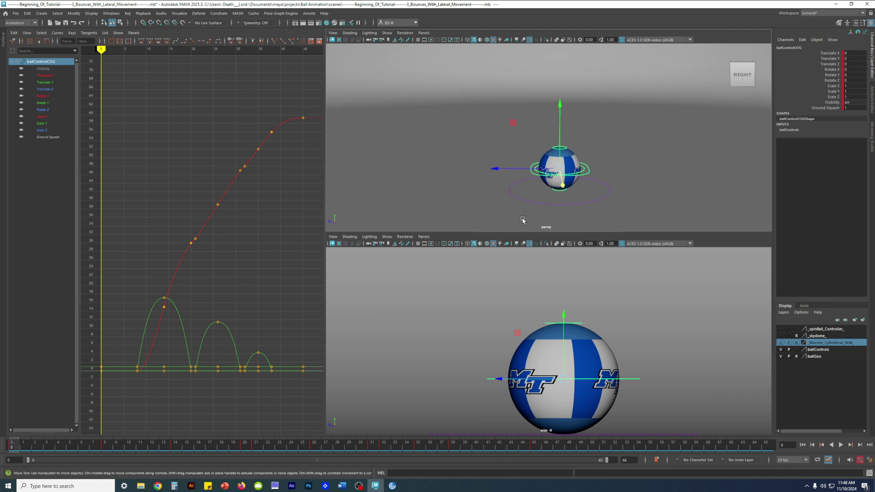
{"action": "scroll", "coordinate": [472, 158], "scroll_direction": "down", "scroll_amount": 2}
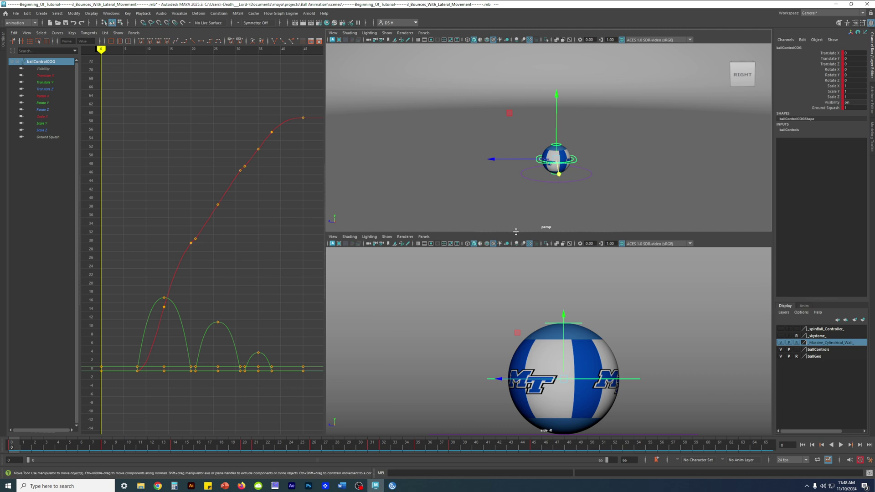
Enlarge the side view, turn it to the front and back to the right side, and frame the ball.
{"action": "left_click_drag", "start_coordinate": [545, 230], "coordinate": [545, 206]}
{"action": "scroll", "coordinate": [424, 302], "scroll_direction": "down", "scroll_amount": 2}
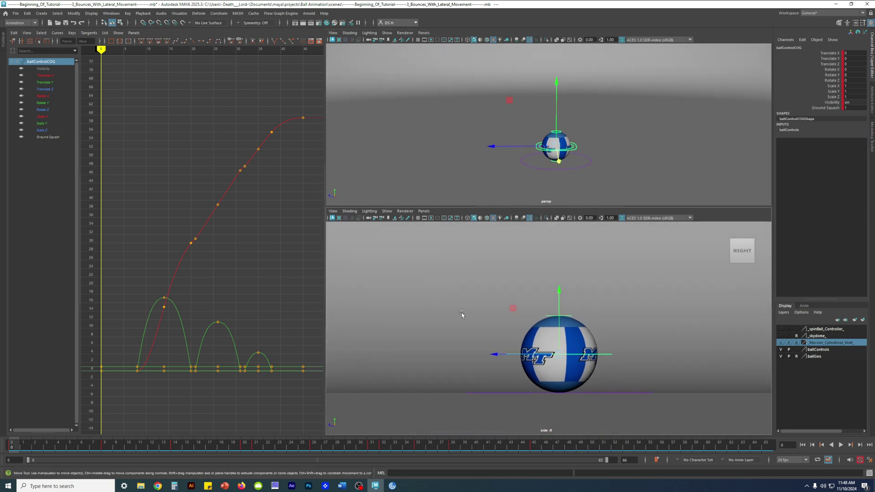
{"action": "scroll", "coordinate": [424, 303], "scroll_direction": "up", "scroll_amount": 1}
{"action": "scroll", "coordinate": [479, 361], "scroll_direction": "down", "scroll_amount": 3}
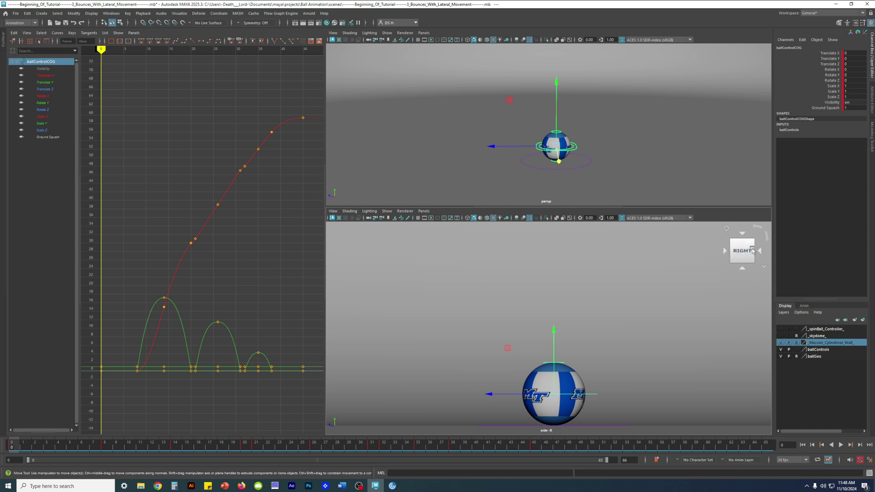
{"action": "left_click", "coordinate": [760, 251]}
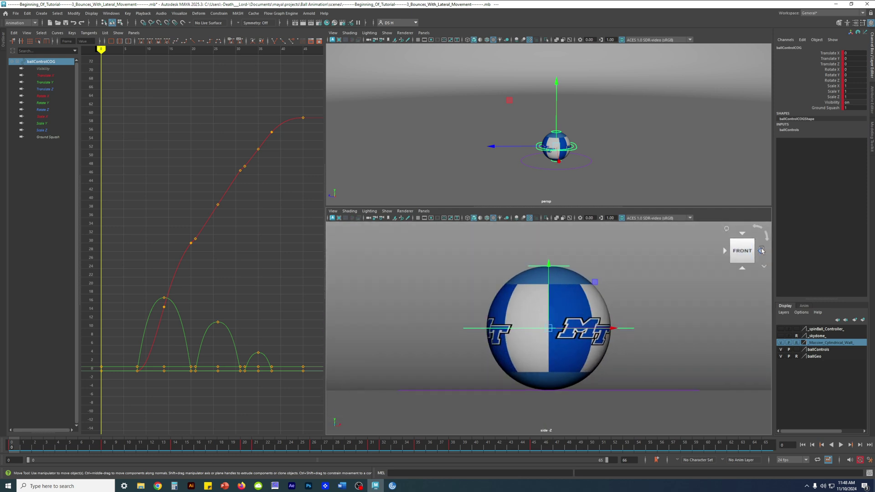
{"action": "left_click", "coordinate": [761, 251]}
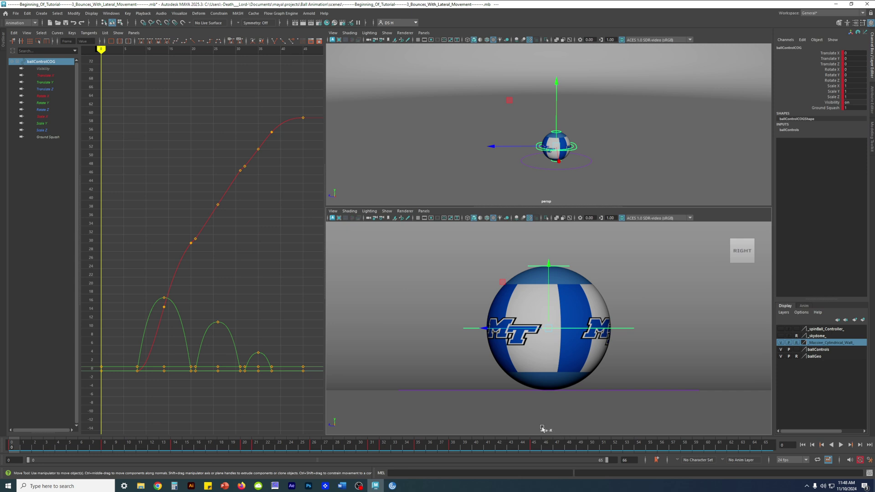
{"action": "middle_click_drag", "start_coordinate": [597, 256], "coordinate": [599, 274], "text": "alt"}
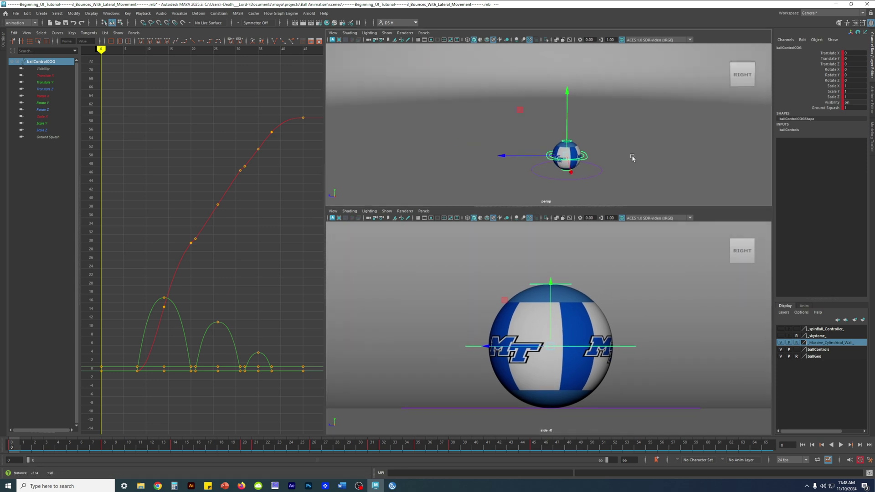
Play the bounce seen from the right near ground level, stopping at frame 16.
{"action": "middle_click_drag", "start_coordinate": [579, 152], "coordinate": [581, 153], "text": "alt"}
{"action": "left_click_drag", "start_coordinate": [581, 153], "coordinate": [488, 148], "text": "alt"}
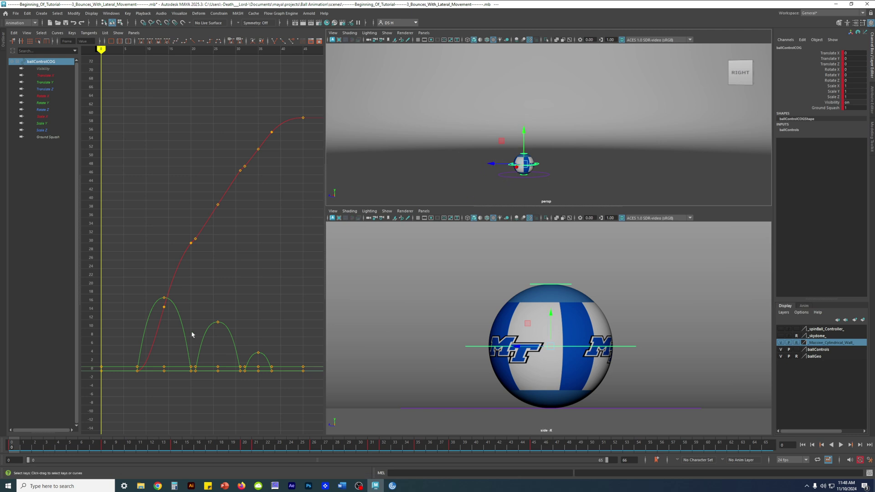
{"action": "key", "text": "alt+v"}
{"action": "mouse_move", "coordinate": [78, 451]}
{"action": "left_mouse_down"}
{"action": "mouse_move", "coordinate": [13, 451]}
{"action": "mouse_move", "coordinate": [197, 459]}
{"action": "left_mouse_up"}
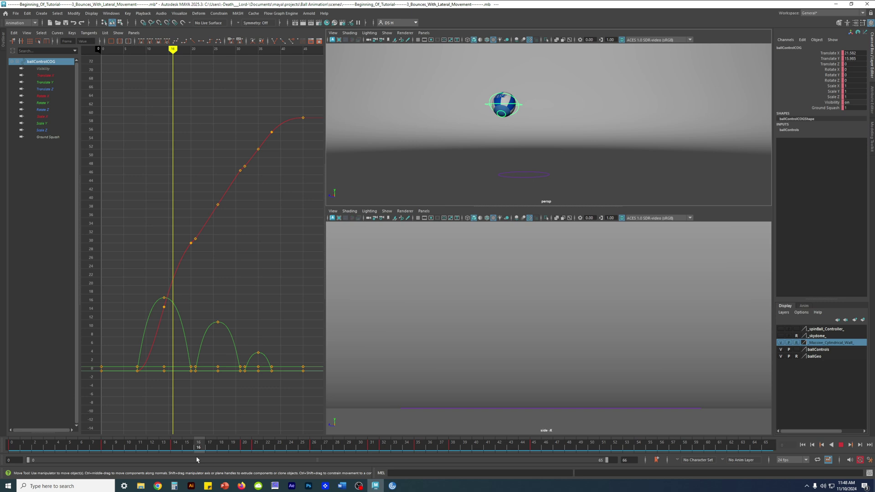
{"action": "left_click_drag", "start_coordinate": [196, 460], "coordinate": [197, 457]}
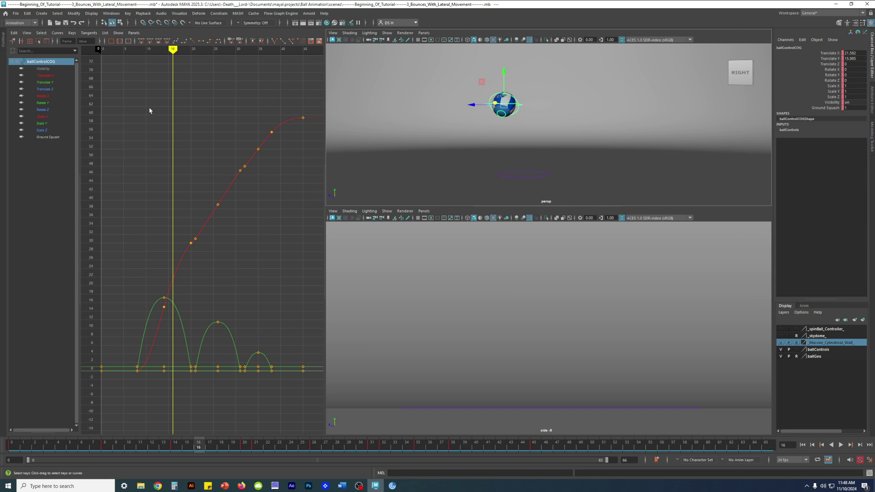
Isolate ballControlCOG's Translate Z curve in the Graph Editor and play the bounce from an overhead angle.
{"action": "left_click", "coordinate": [46, 89]}
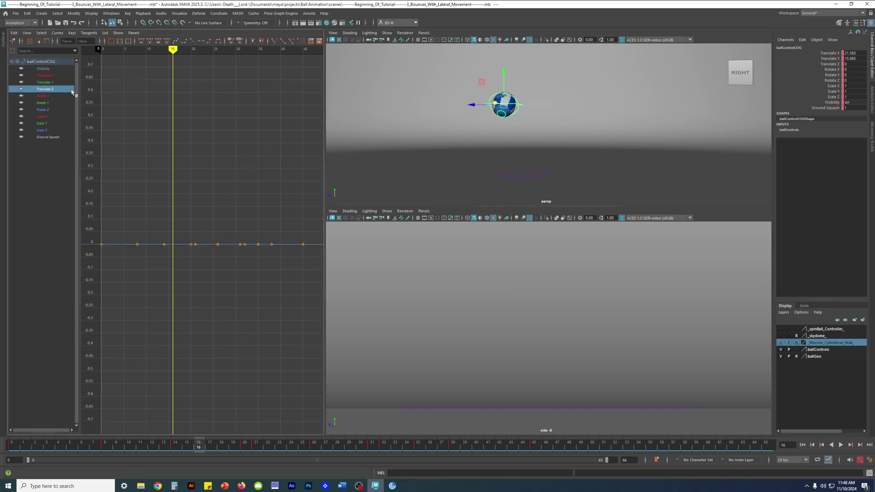
{"action": "left_click_drag", "start_coordinate": [570, 131], "coordinate": [568, 166], "text": "alt"}
{"action": "key", "text": "alt+shift+v"}
{"action": "key", "text": "alt+v"}
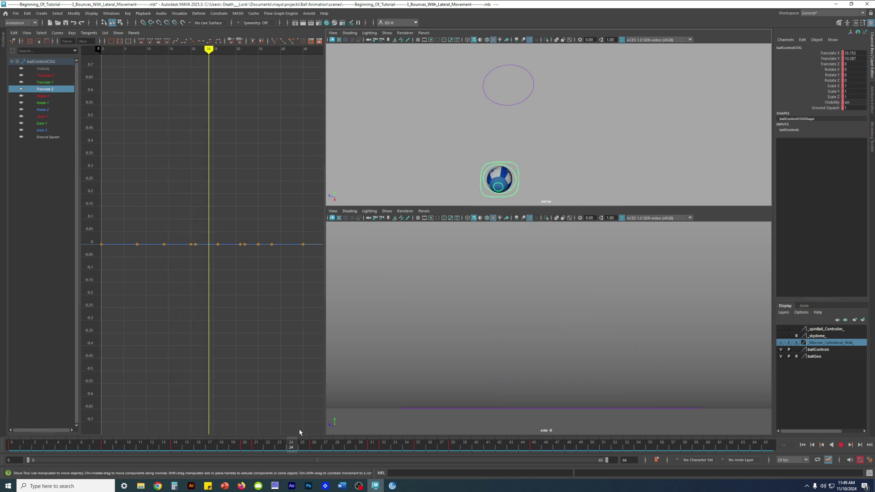
{"action": "key", "text": "alt+v"}
Frame the ball from the right in both views and play the bounce from the start to check its visibility.
{"action": "left_click_drag", "start_coordinate": [501, 91], "coordinate": [518, 74], "text": "alt"}
{"action": "left_click_drag", "start_coordinate": [515, 158], "coordinate": [518, 148], "text": "alt"}
{"action": "scroll", "coordinate": [466, 367], "scroll_direction": "down", "scroll_amount": 4}
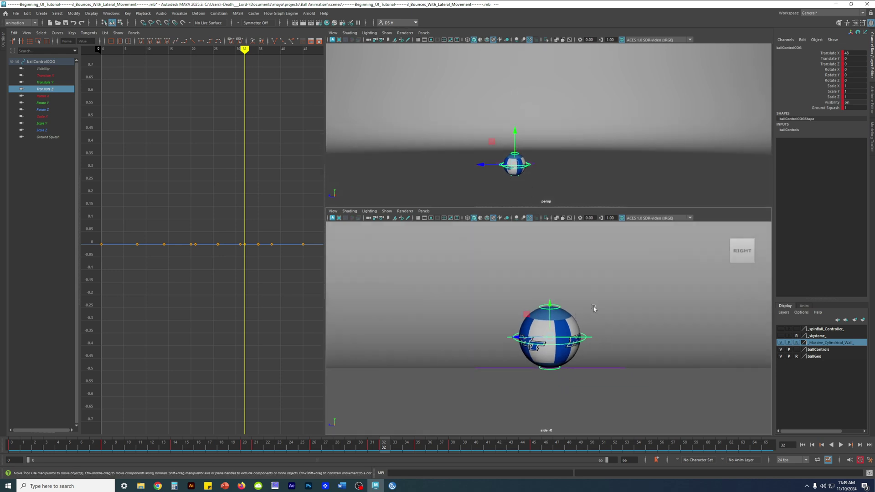
{"action": "middle_click_drag", "start_coordinate": [484, 326], "coordinate": [492, 366], "text": "alt"}
{"action": "scroll", "coordinate": [493, 366], "scroll_direction": "down", "scroll_amount": 2}
{"action": "key", "text": "alt+shift+v"}
{"action": "key", "text": "alt+v"}
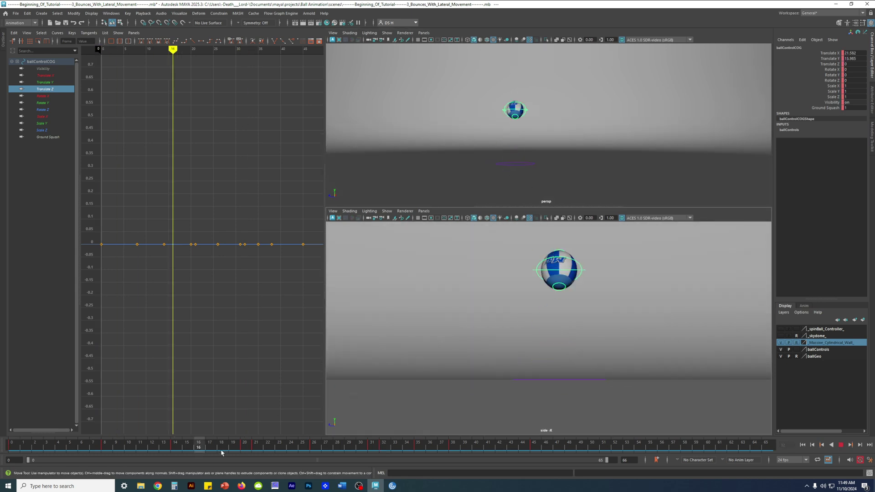
{"action": "key", "text": "alt+shift+v"}
{"action": "key", "text": "alt+v"}
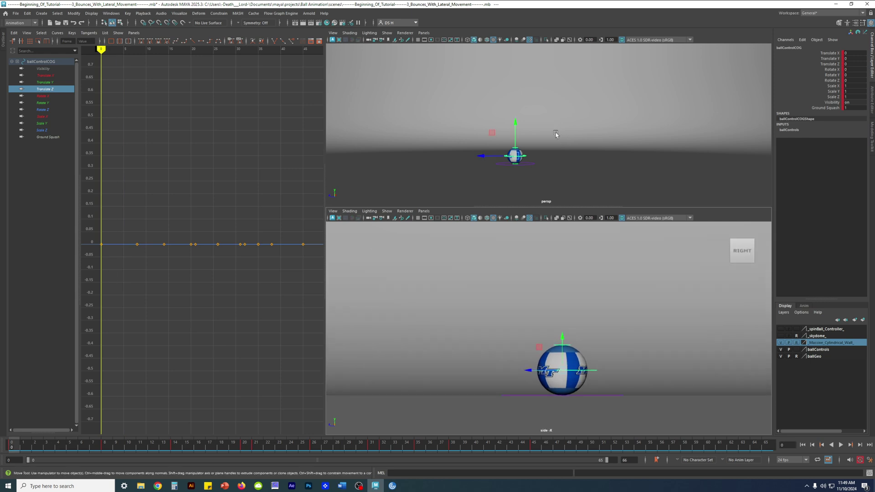
Scrub to frame 13 and adjust both views so the airborne ball fits in frame.
{"action": "left_click_drag", "start_coordinate": [556, 135], "coordinate": [556, 138], "text": "alt"}
{"action": "right_click_drag", "start_coordinate": [556, 138], "coordinate": [638, 160], "text": "alt"}
{"action": "middle_click_drag", "start_coordinate": [629, 306], "coordinate": [614, 331], "text": "alt"}
{"action": "left_click_drag", "start_coordinate": [11, 448], "coordinate": [163, 448]}
{"action": "left_click_drag", "start_coordinate": [582, 130], "coordinate": [566, 128], "text": "alt"}
{"action": "middle_click_drag", "start_coordinate": [582, 306], "coordinate": [575, 346], "text": "alt"}
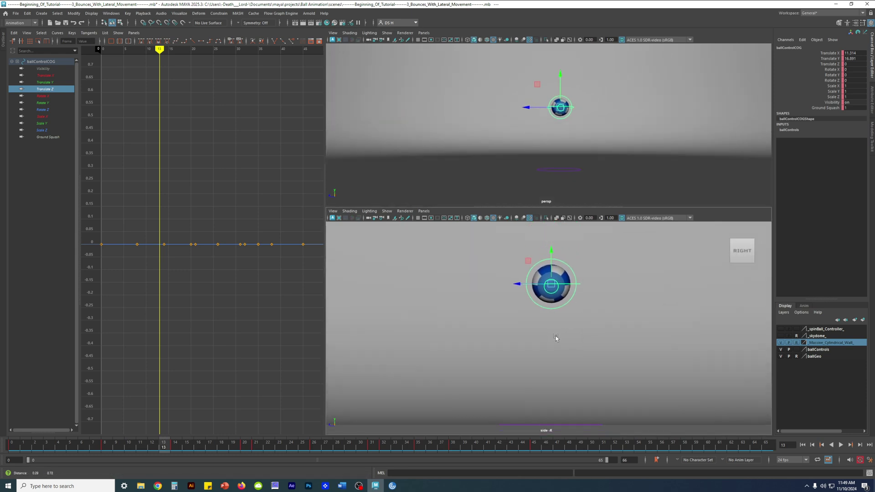
Replay the bounce from the start, scrub to the landing at frame 20, and examine the ball from slightly above.
{"action": "key", "text": "alt+shift+v"}
{"action": "key", "text": "alt+v"}
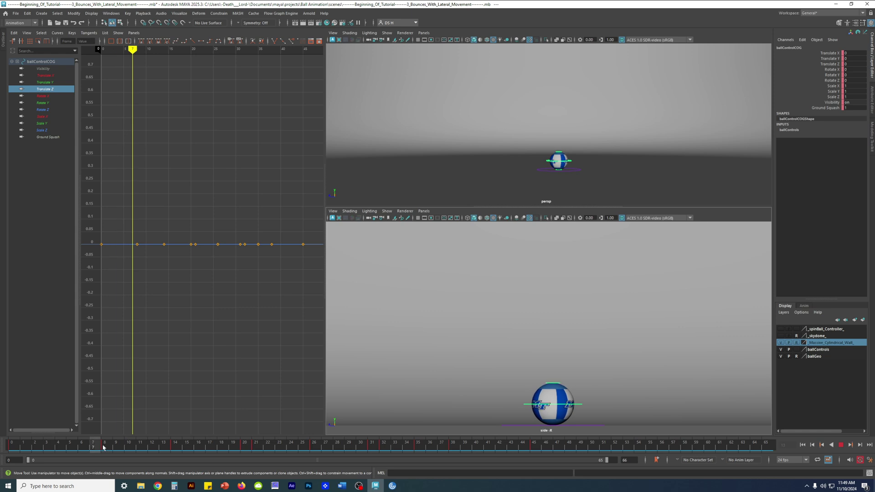
{"action": "left_click_drag", "start_coordinate": [170, 447], "coordinate": [245, 447]}
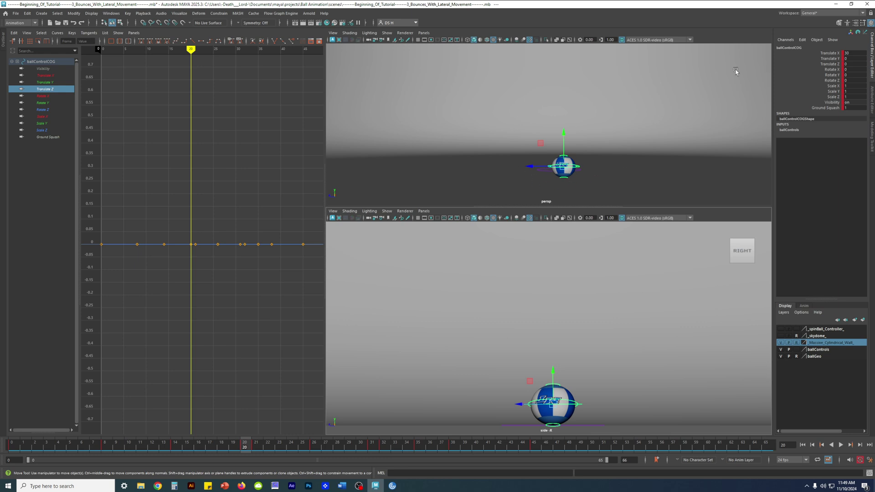
{"action": "left_click_drag", "start_coordinate": [603, 122], "coordinate": [559, 169], "text": "alt"}
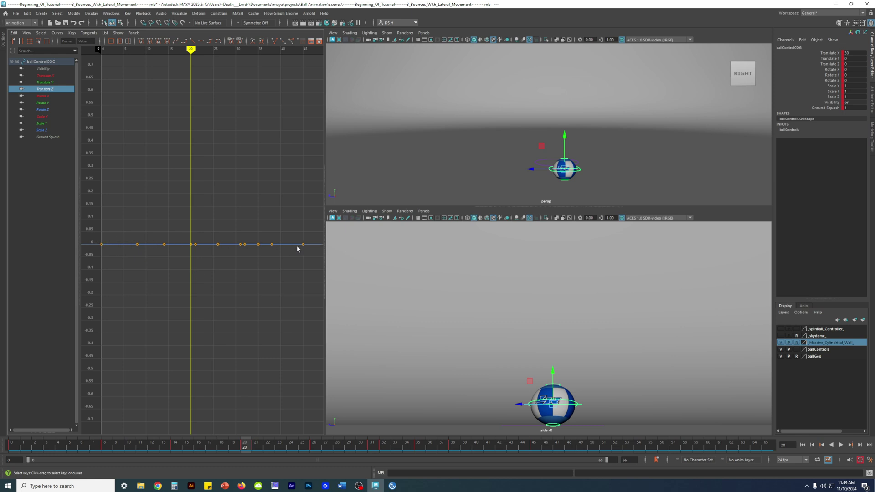
Frame the Translate Z keys in the Graph Editor and go to frame 14.
{"action": "scroll", "coordinate": [287, 274], "scroll_direction": "down", "scroll_amount": 2}
{"action": "scroll", "coordinate": [266, 270], "scroll_direction": "up", "scroll_amount": 4}
{"action": "scroll", "coordinate": [232, 259], "scroll_direction": "down", "scroll_amount": 1}
{"action": "middle_click_drag", "start_coordinate": [231, 259], "coordinate": [248, 256], "text": "alt"}
{"action": "left_click", "coordinate": [176, 446]}
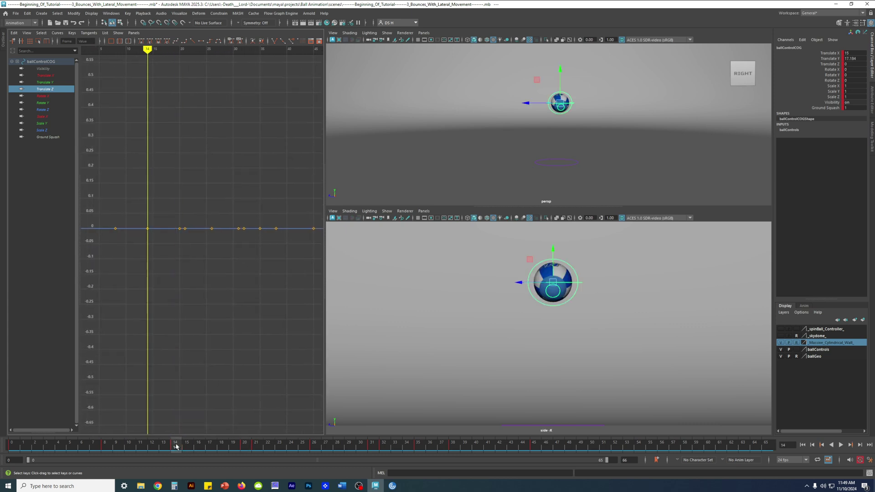
Turn off backface culling in the perspective view and return to viewing the ball from the right.
{"action": "left_click_drag", "start_coordinate": [584, 117], "coordinate": [542, 98], "text": "alt"}
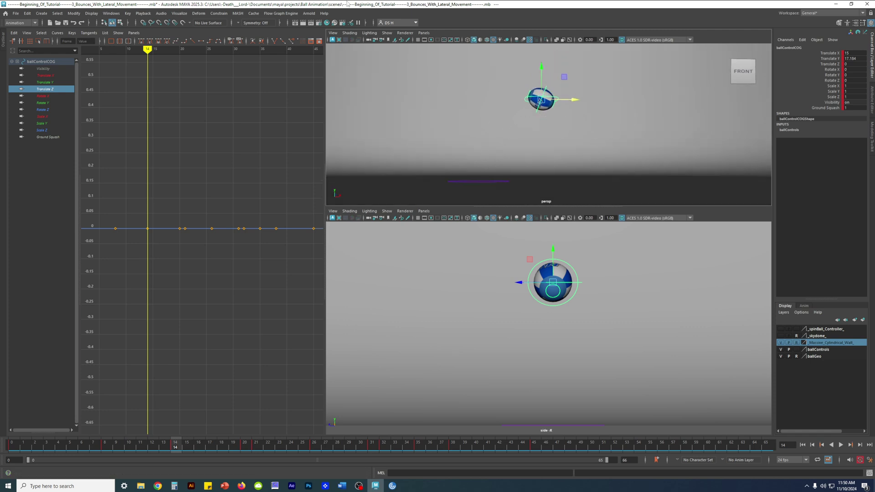
{"action": "left_click", "coordinate": [350, 33]}
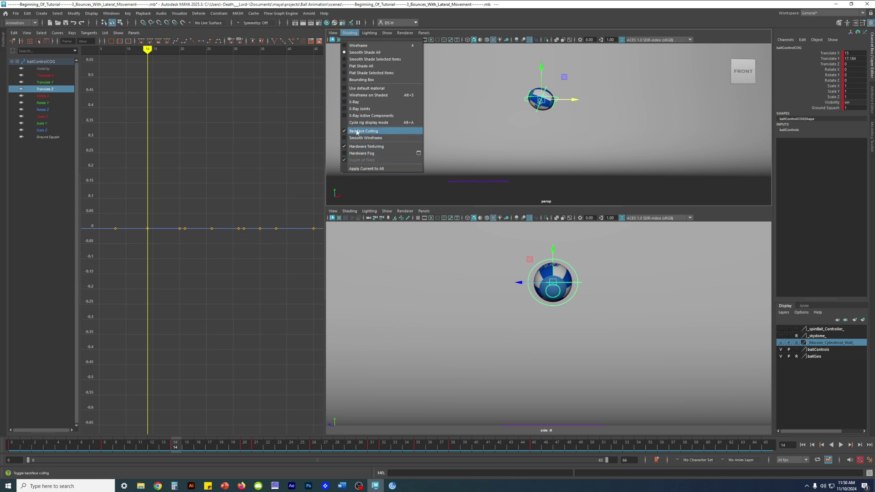
{"action": "left_click", "coordinate": [385, 131]}
{"action": "mouse_move", "coordinate": [607, 121]}
{"action": "left_mouse_down", "text": "alt"}
{"action": "mouse_move", "coordinate": [574, 122]}
{"action": "mouse_move", "coordinate": [553, 141]}
{"action": "mouse_move", "coordinate": [527, 145]}
{"action": "mouse_move", "coordinate": [565, 113]}
{"action": "left_mouse_up", "text": "alt"}
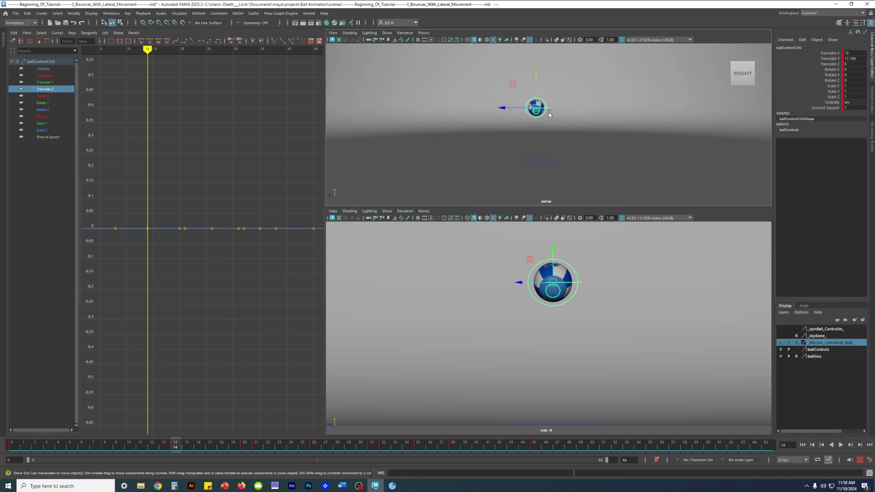
Select the Translate Z key at frame 14, scrub to frame 20, and clear the key selection.
{"action": "left_click_drag", "start_coordinate": [152, 214], "coordinate": [144, 234]}
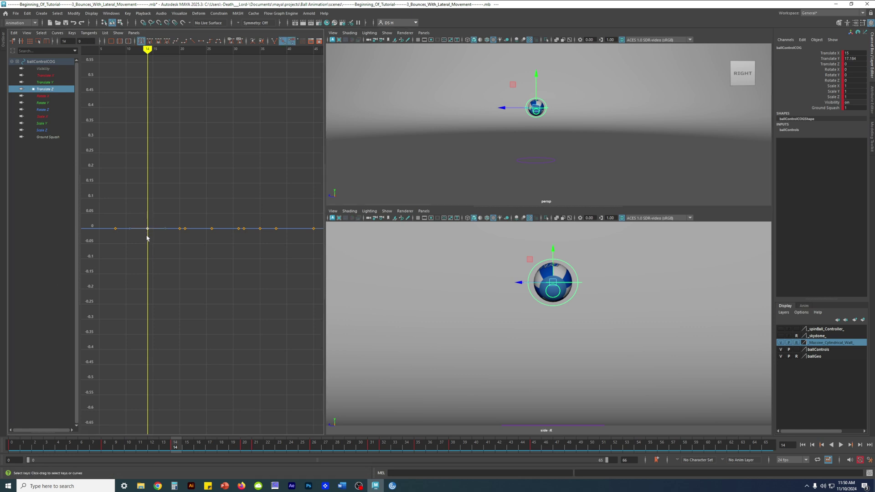
{"action": "left_click_drag", "start_coordinate": [154, 57], "coordinate": [179, 59]}
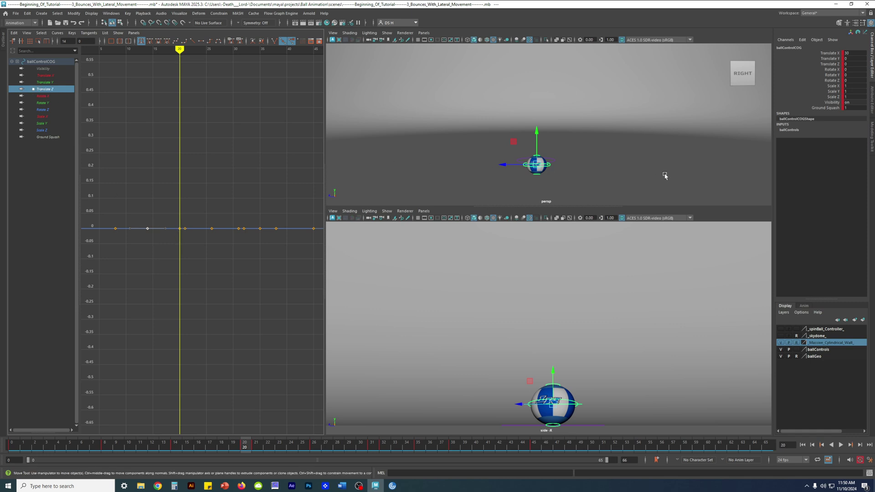
{"action": "scroll", "coordinate": [672, 147], "scroll_direction": "down", "scroll_amount": 1}
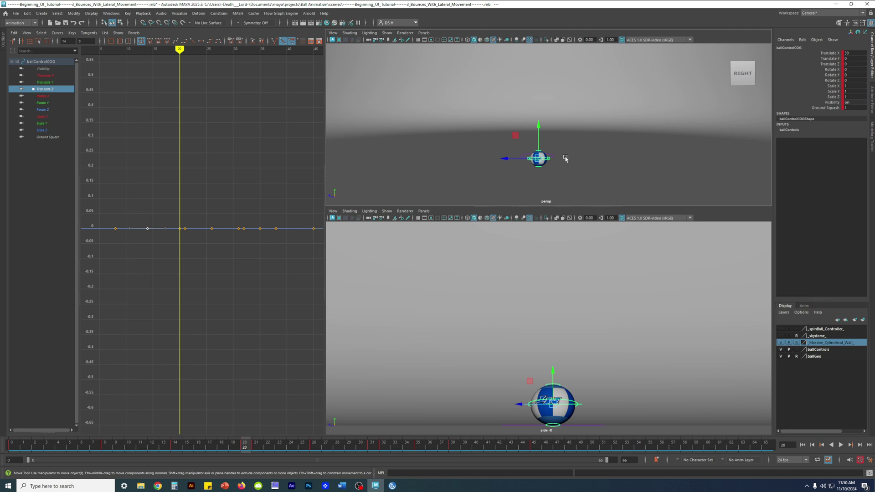
{"action": "middle_click_drag", "start_coordinate": [563, 160], "coordinate": [578, 145], "text": "alt"}
{"action": "left_click", "coordinate": [185, 266]}
{"action": "scroll", "coordinate": [177, 226], "scroll_direction": "down", "scroll_amount": 3}
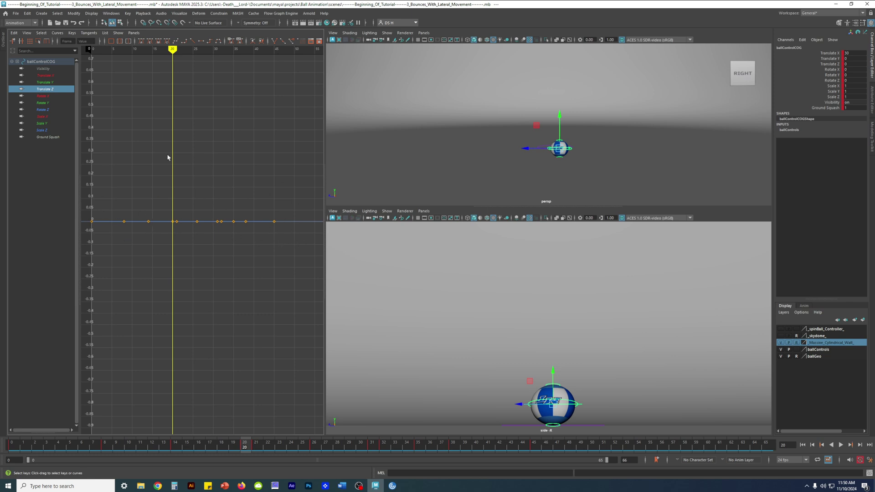
Go to frame 14 and delete the ball control's Translate Z key there.
{"action": "left_click_drag", "start_coordinate": [173, 52], "coordinate": [146, 54]}
{"action": "left_click_drag", "start_coordinate": [147, 54], "coordinate": [148, 55]}
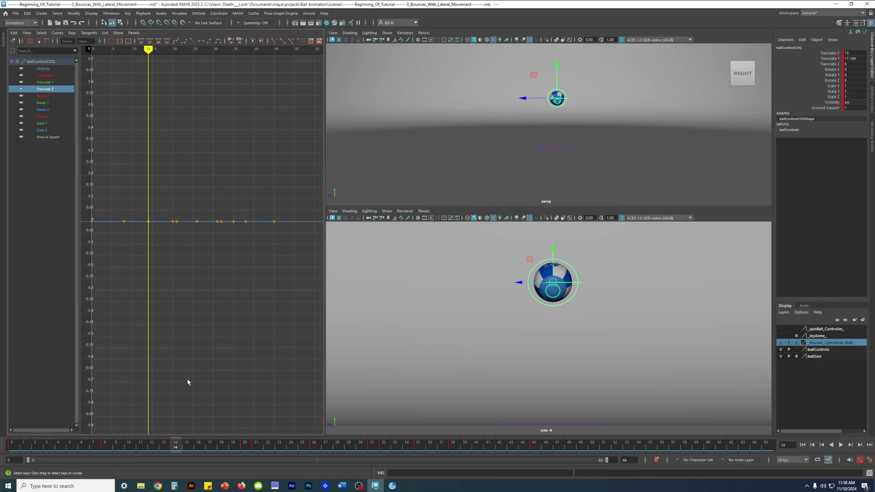
{"action": "left_click", "coordinate": [148, 222]}
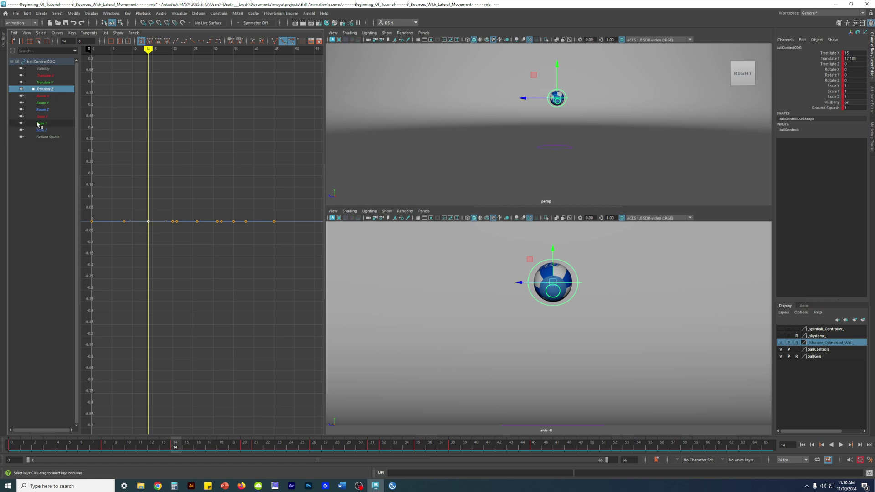
{"action": "left_click_drag", "start_coordinate": [140, 206], "coordinate": [152, 226]}
{"action": "key", "text": "Delete"}
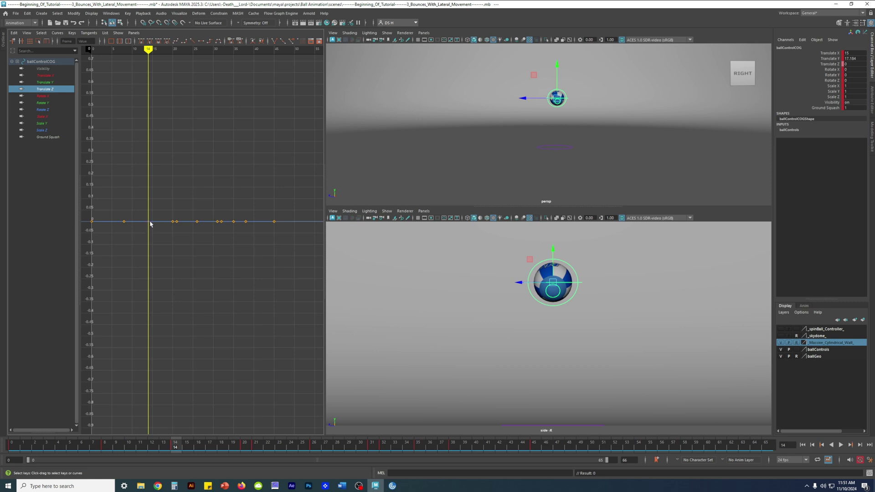
Go to frame 20 and select all Translate Z keys from frame 20 onward, framing them in the Graph Editor.
{"action": "left_click_drag", "start_coordinate": [160, 164], "coordinate": [298, 286]}
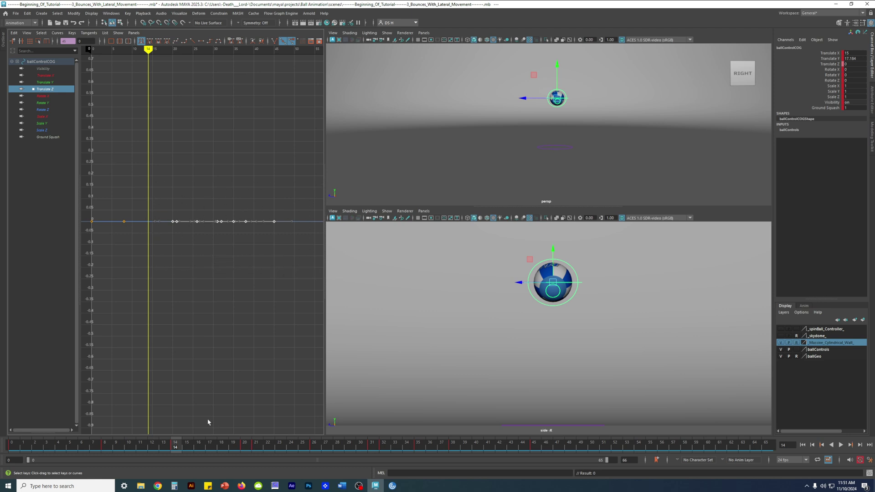
{"action": "left_click", "coordinate": [245, 450]}
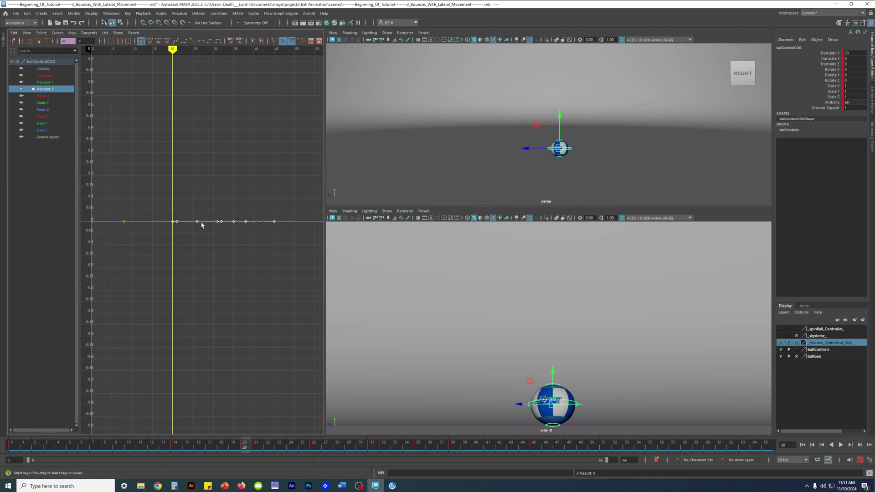
{"action": "left_click_drag", "start_coordinate": [155, 190], "coordinate": [273, 246]}
{"action": "key", "text": "f"}
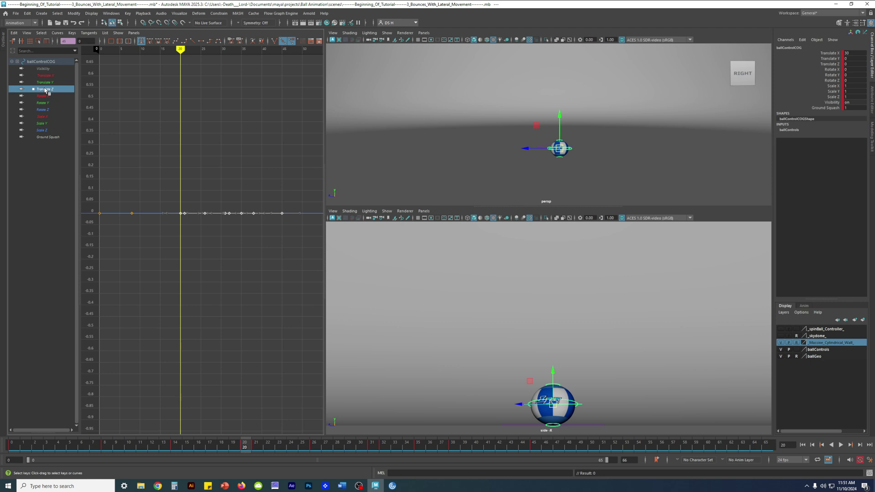
Try lowering the selected Translate Z keys to about -0.643 with the Move tool.
{"action": "key", "text": "w"}
{"action": "middle_click_drag", "start_coordinate": [192, 182], "coordinate": [183, 335]}
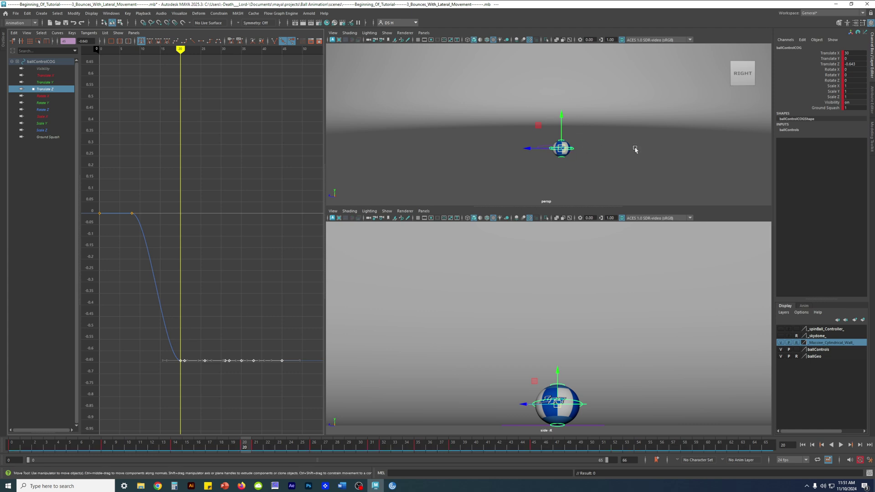
{"action": "key", "text": "ctrl+z"}
Raise the Translate Z keys from frame 20 onward to about 3.5, compressing the graph's vertical scale for room.
{"action": "key", "text": "f"}
{"action": "middle_click_drag", "start_coordinate": [189, 316], "coordinate": [231, 135], "text": "alt"}
{"action": "key", "text": "f"}
{"action": "middle_click_drag", "start_coordinate": [225, 293], "coordinate": [234, 324], "text": "alt"}
{"action": "scroll", "coordinate": [232, 331], "scroll_direction": "up", "scroll_amount": 5}
{"action": "scroll", "coordinate": [257, 331], "scroll_direction": "down", "scroll_amount": 1}
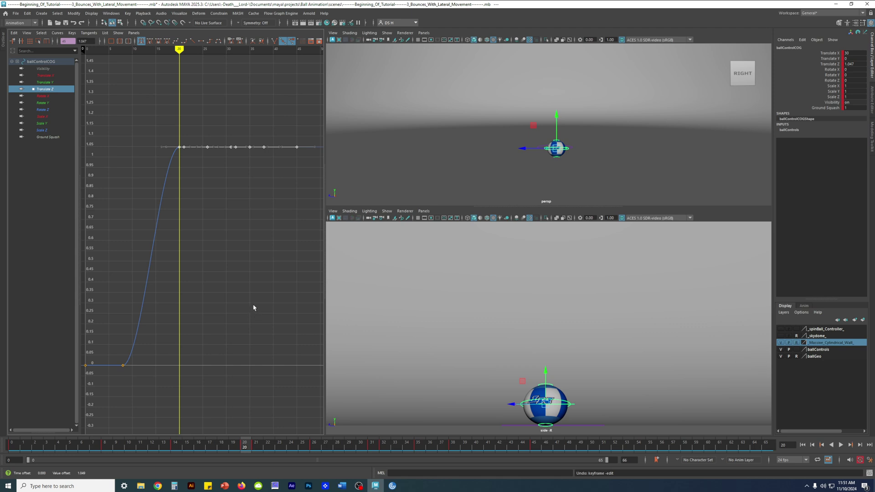
{"action": "right_click_drag", "start_coordinate": [249, 265], "coordinate": [220, 349], "text": "alt+shift"}
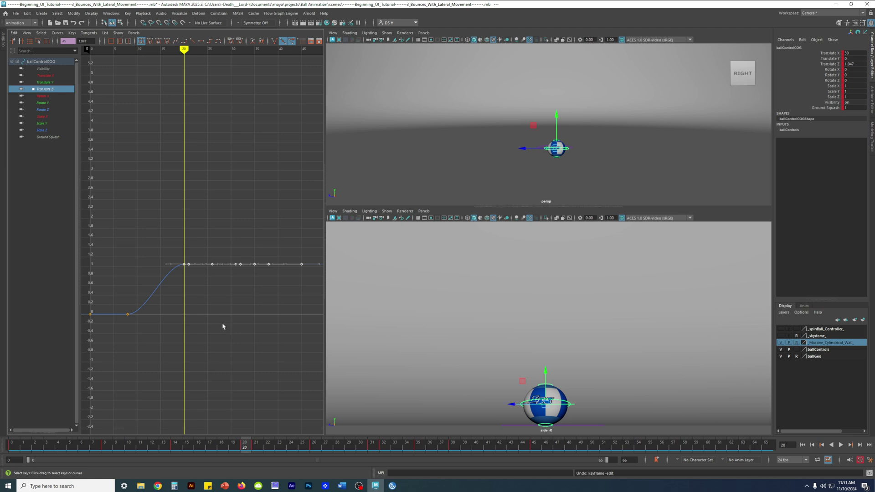
{"action": "mouse_move", "coordinate": [222, 319]}
{"action": "right_mouse_down", "text": "alt+shift"}
{"action": "mouse_move", "coordinate": [230, 276]}
{"action": "mouse_move", "coordinate": [226, 315]}
{"action": "right_mouse_up", "text": "alt+shift"}
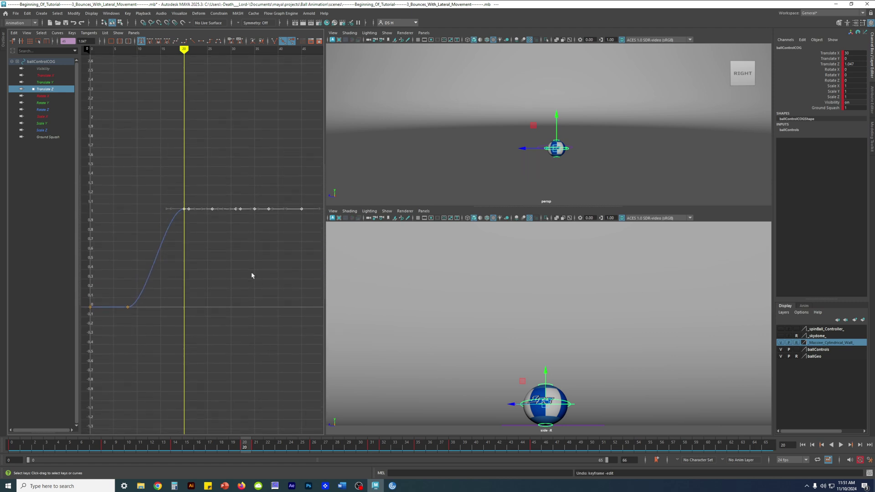
{"action": "right_click_drag", "start_coordinate": [233, 234], "coordinate": [206, 289], "text": "alt+shift"}
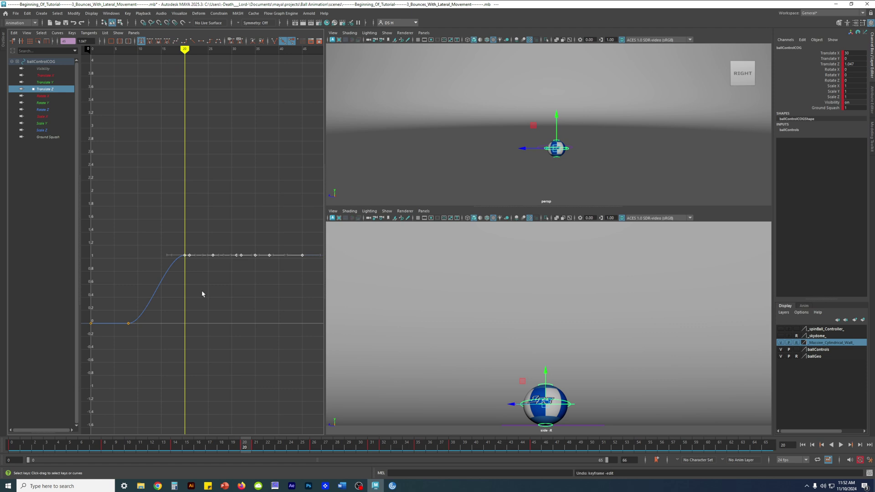
{"action": "right_click_drag", "start_coordinate": [203, 288], "coordinate": [210, 313], "text": "alt+shift"}
{"action": "middle_click_drag", "start_coordinate": [209, 313], "coordinate": [249, 137], "text": "alt"}
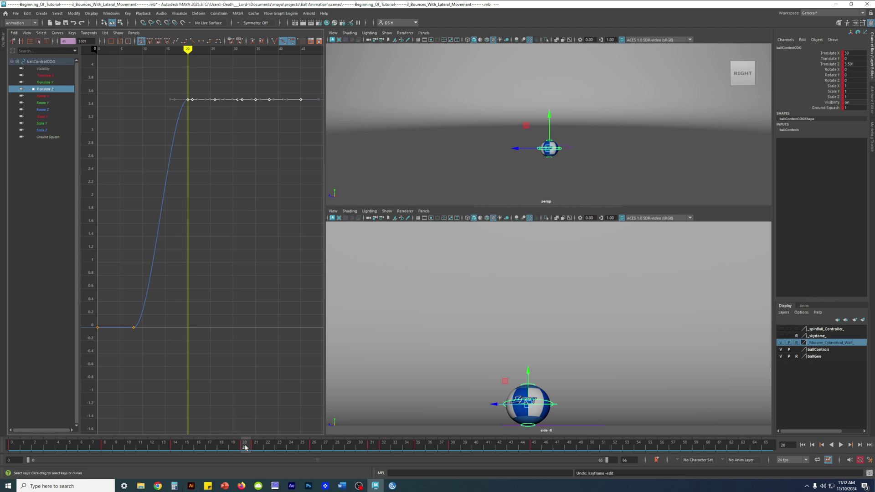
Play back the bounce and check the ball's lateral position along the Translate Z curve around frame 14.
{"action": "key", "text": "alt+v"}
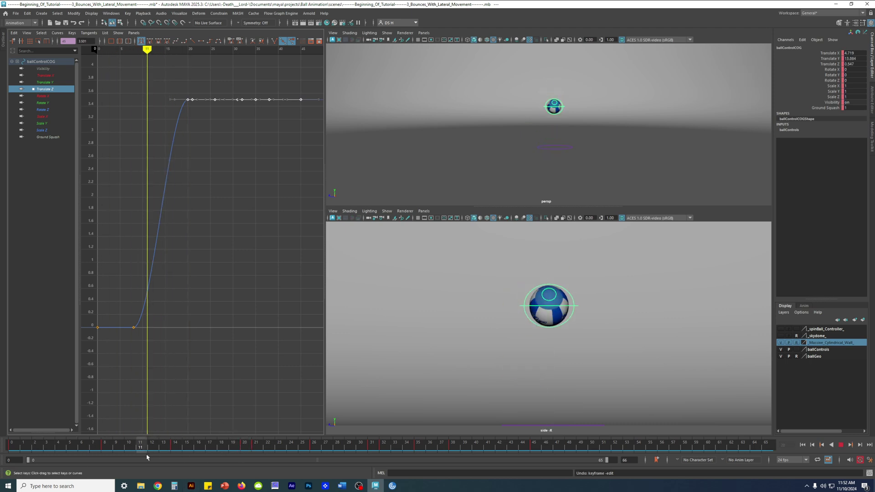
{"action": "key", "text": "alt+v"}
{"action": "middle_click_drag", "start_coordinate": [211, 239], "coordinate": [225, 262], "text": "alt"}
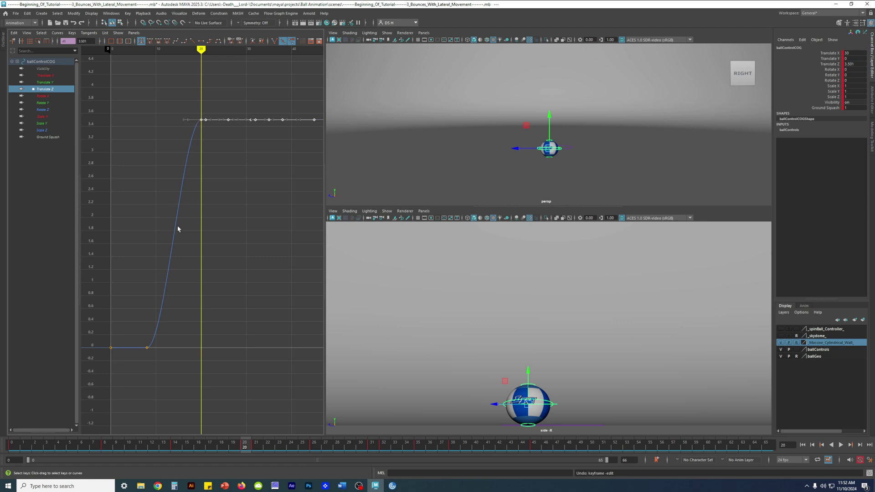
{"action": "left_click", "coordinate": [174, 446]}
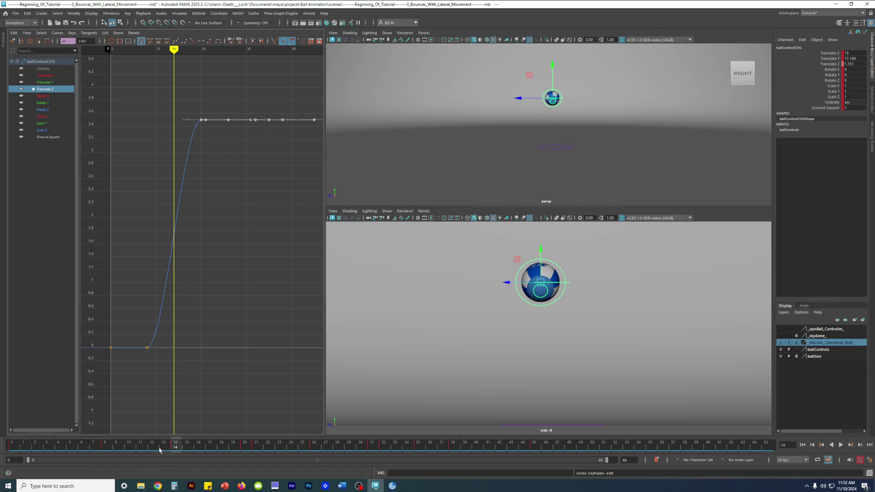
{"action": "left_click", "coordinate": [114, 445]}
Step through the animation from frame 3 to frame 20, examining the ball's lateral path in the side view.
{"action": "left_click", "coordinate": [46, 446]}
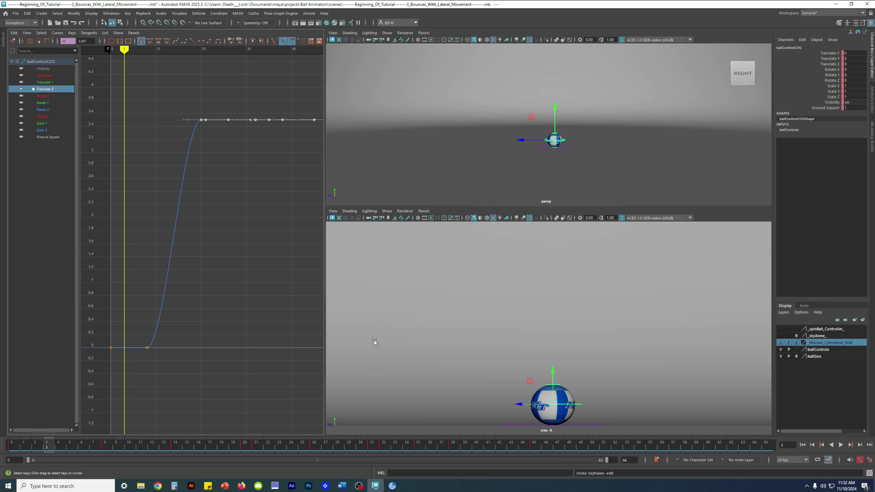
{"action": "key", "text": "alt+period"}
{"action": "key", "text": "alt+period"}
{"action": "key", "text": "alt+period"}
{"action": "key", "text": "alt+period"}
{"action": "key", "text": "alt+period"}
{"action": "scroll", "coordinate": [578, 377], "scroll_direction": "down", "scroll_amount": 3}
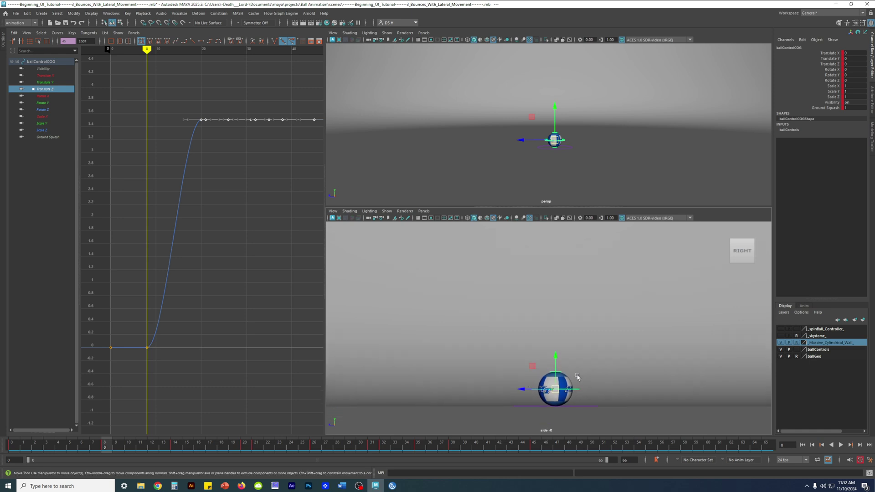
{"action": "scroll", "coordinate": [578, 377], "scroll_direction": "down", "scroll_amount": 2}
{"action": "key", "text": "alt+period"}
{"action": "key", "text": "alt+period"}
{"action": "key", "text": "alt+period"}
{"action": "key", "text": "alt+period"}
{"action": "key", "text": "alt+period"}
{"action": "key", "text": "alt+period"}
{"action": "key", "text": "alt+period"}
{"action": "key", "text": "alt+period"}
{"action": "key", "text": "alt+period"}
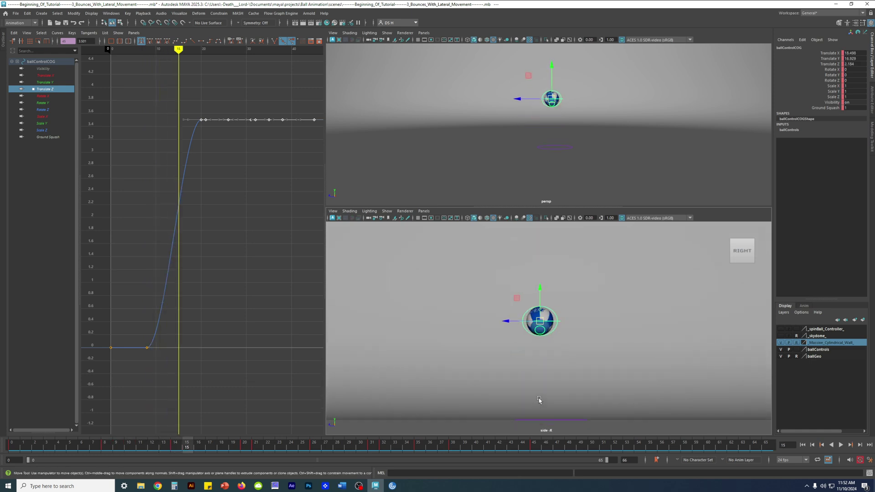
{"action": "key", "text": "alt+period"}
{"action": "key", "text": "alt+period"}
{"action": "key", "text": "alt+period"}
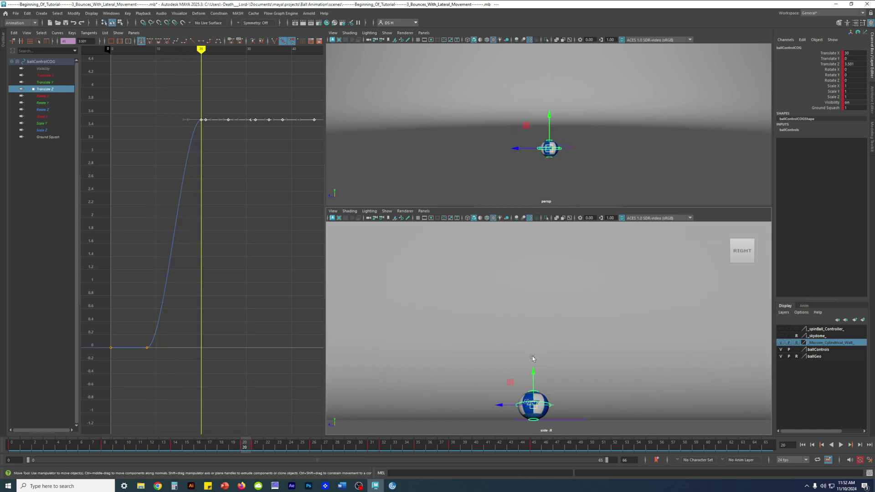
Try a Translate Z key of 0 at frame 14, and delete that key.
{"action": "left_click_drag", "start_coordinate": [262, 442], "coordinate": [245, 438]}
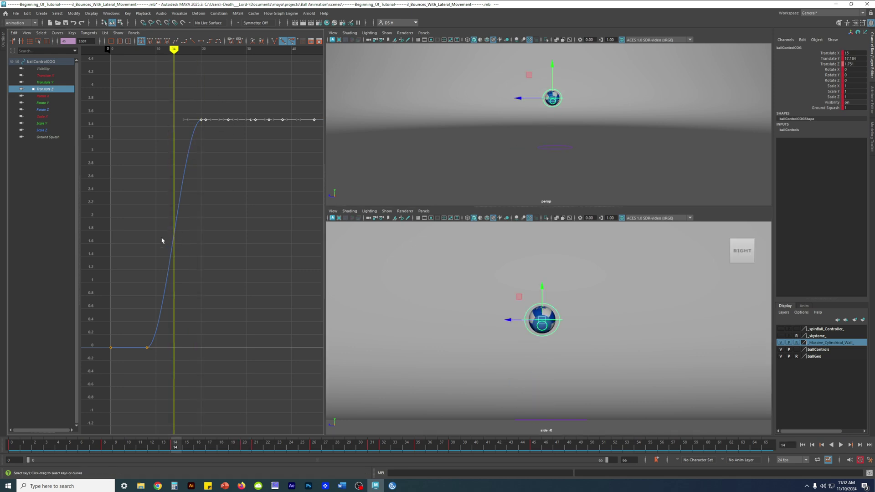
{"action": "left_click_drag", "start_coordinate": [155, 224], "coordinate": [189, 246]}
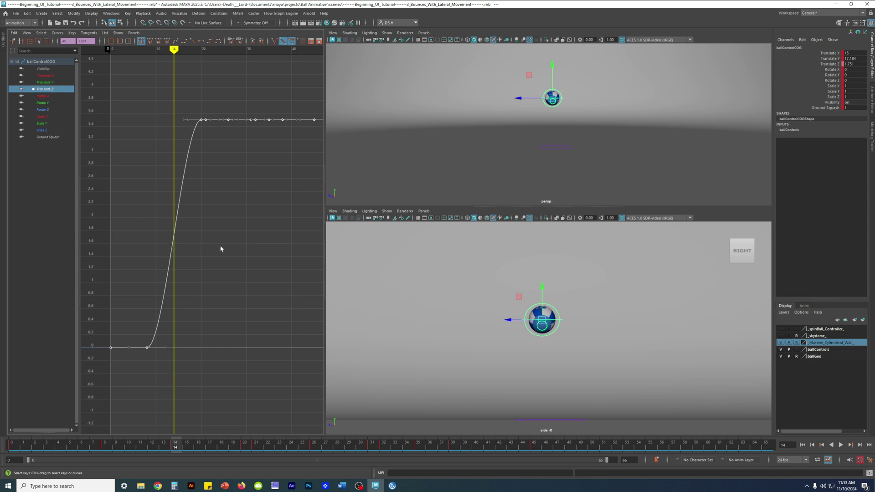
{"action": "left_click", "coordinate": [199, 230]}
{"action": "left_click_drag", "start_coordinate": [155, 220], "coordinate": [195, 254]}
{"action": "middle_click_drag", "start_coordinate": [202, 234], "coordinate": [207, 339]}
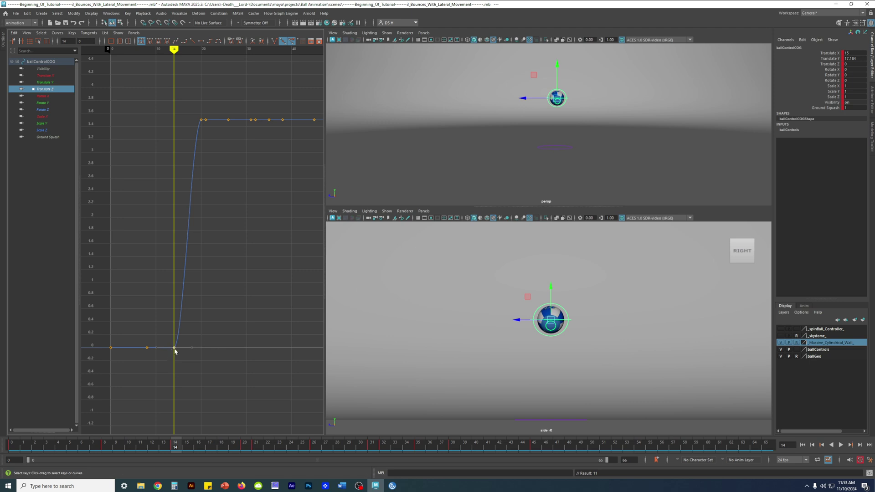
{"action": "left_click_drag", "start_coordinate": [188, 365], "coordinate": [176, 340]}
{"action": "key", "text": "Delete"}
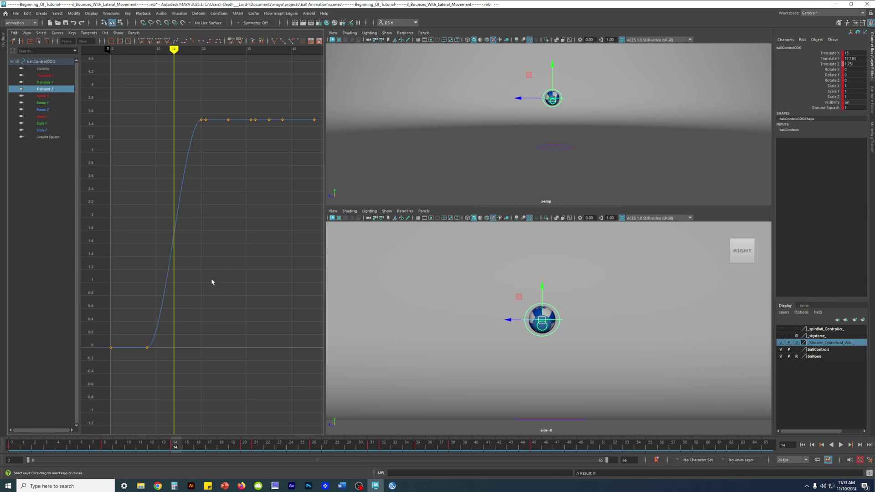
Go to frame 20, reselect the Translate Z keys from there onward, and raise them to about 5.42.
{"action": "left_click", "coordinate": [165, 450]}
{"action": "left_click_drag", "start_coordinate": [165, 450], "coordinate": [242, 455]}
{"action": "scroll", "coordinate": [266, 349], "scroll_direction": "down", "scroll_amount": 5}
{"action": "middle_click_drag", "start_coordinate": [270, 281], "coordinate": [233, 273], "text": "alt"}
{"action": "left_click_drag", "start_coordinate": [162, 211], "coordinate": [251, 272]}
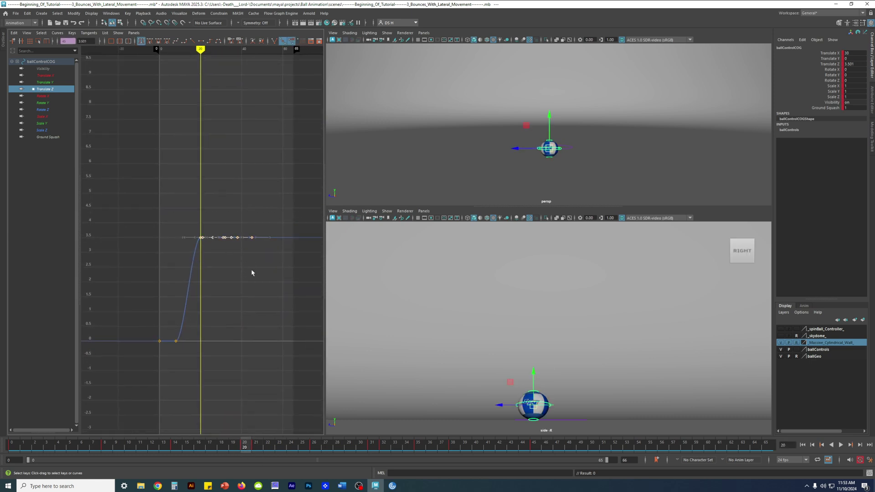
{"action": "right_click_drag", "start_coordinate": [206, 280], "coordinate": [216, 289], "text": "alt+shift"}
{"action": "middle_click_drag", "start_coordinate": [259, 284], "coordinate": [251, 237], "text": "alt"}
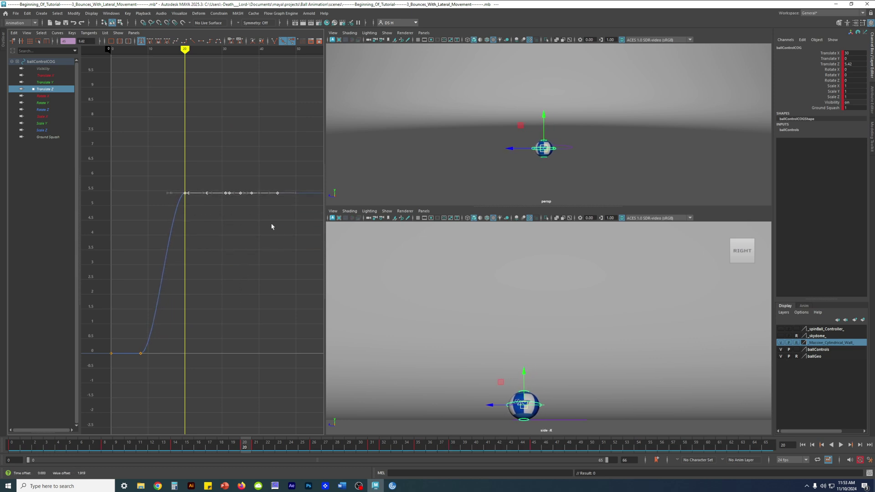
Try shifting the Translate Z keys from frame 20 onward 10 frames later without changing their values.
{"action": "mouse_move", "coordinate": [300, 212]}
{"action": "left_mouse_down"}
{"action": "mouse_move", "coordinate": [155, 148]}
{"action": "mouse_move", "coordinate": [309, 250]}
{"action": "mouse_move", "coordinate": [295, 234]}
{"action": "left_mouse_up"}
{"action": "left_click_drag", "start_coordinate": [294, 234], "coordinate": [167, 158]}
{"action": "left_click_drag", "start_coordinate": [141, 135], "coordinate": [321, 266]}
{"action": "middle_click_drag", "start_coordinate": [192, 290], "coordinate": [260, 248], "text": "shift"}
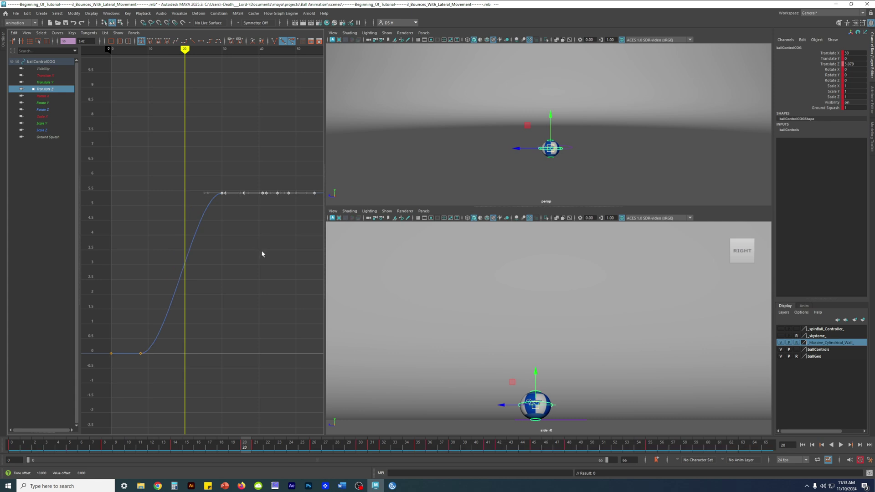
{"action": "key", "text": "ctrl+z"}
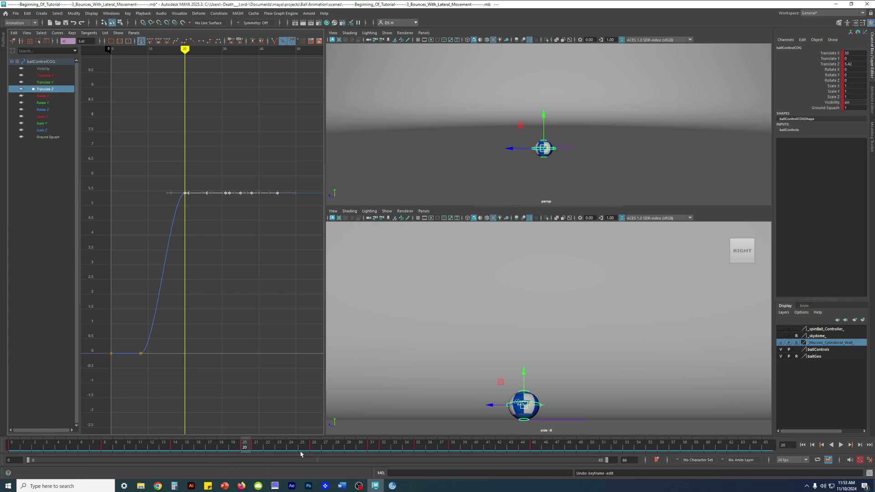
Replay the bounce, go to frame 26, and turn on screen space ambient occlusion in the perspective view.
{"action": "key", "text": "alt+v"}
{"action": "left_click_drag", "start_coordinate": [244, 448], "coordinate": [314, 449]}
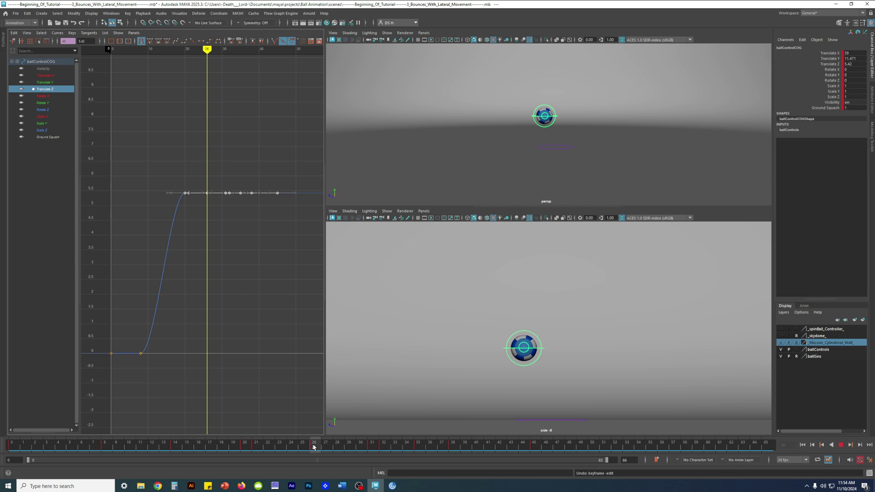
{"action": "key", "text": "w"}
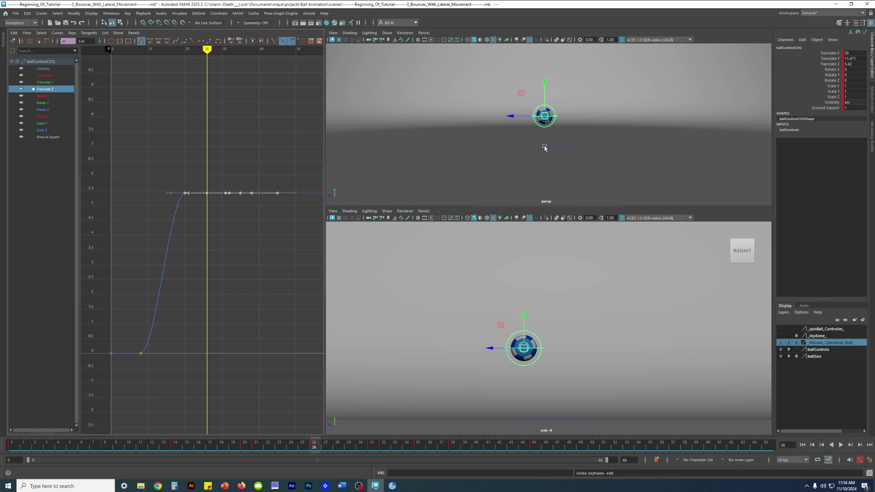
{"action": "left_click_drag", "start_coordinate": [547, 150], "coordinate": [520, 133], "text": "alt"}
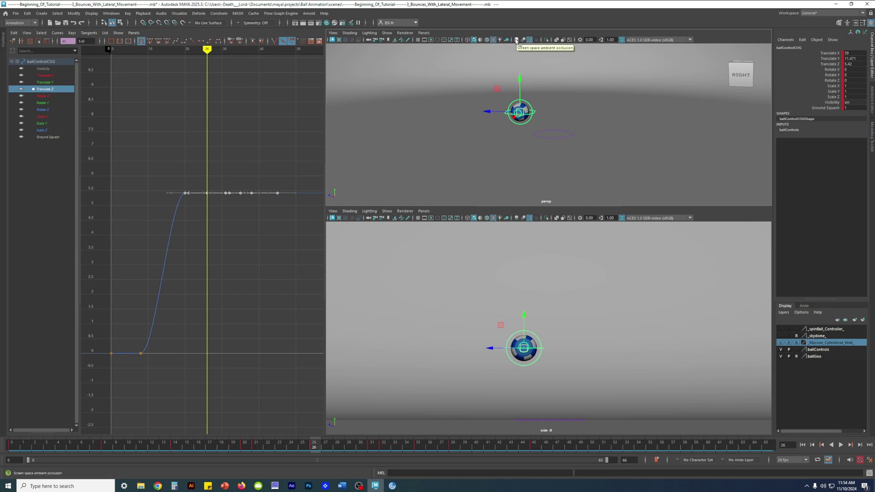
{"action": "left_click", "coordinate": [516, 40]}
{"action": "mouse_move", "coordinate": [308, 451]}
{"action": "left_mouse_down"}
{"action": "mouse_move", "coordinate": [257, 445]}
{"action": "mouse_move", "coordinate": [318, 442]}
{"action": "left_mouse_up"}
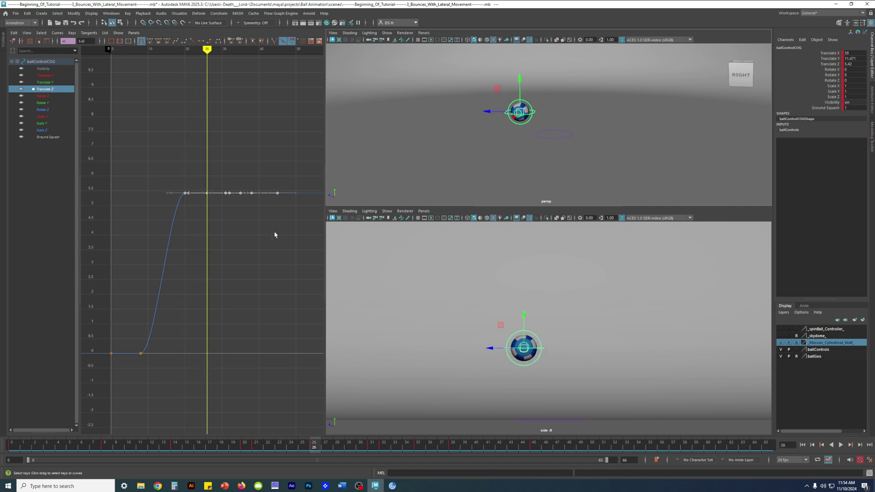
Select only the Translate Z key at frame 26 and view the ball from the front in the perspective view.
{"action": "left_click_drag", "start_coordinate": [538, 155], "coordinate": [616, 129], "text": "alt"}
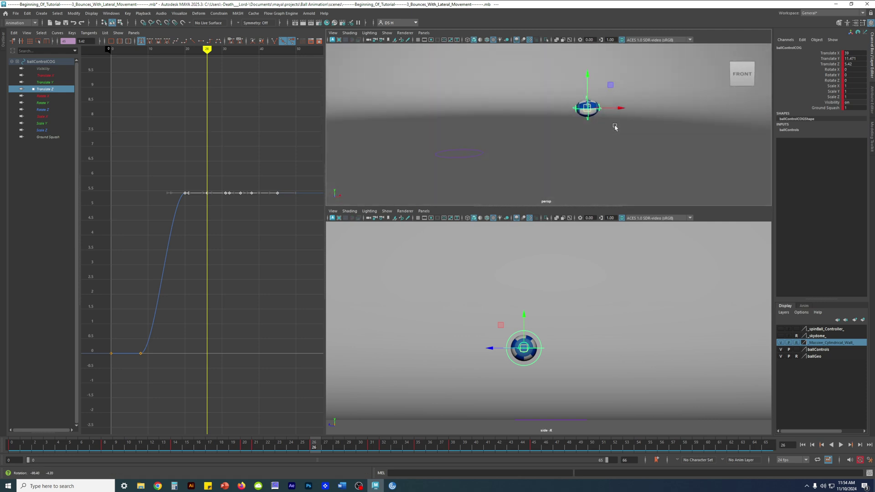
{"action": "left_click_drag", "start_coordinate": [567, 188], "coordinate": [465, 171], "text": "alt"}
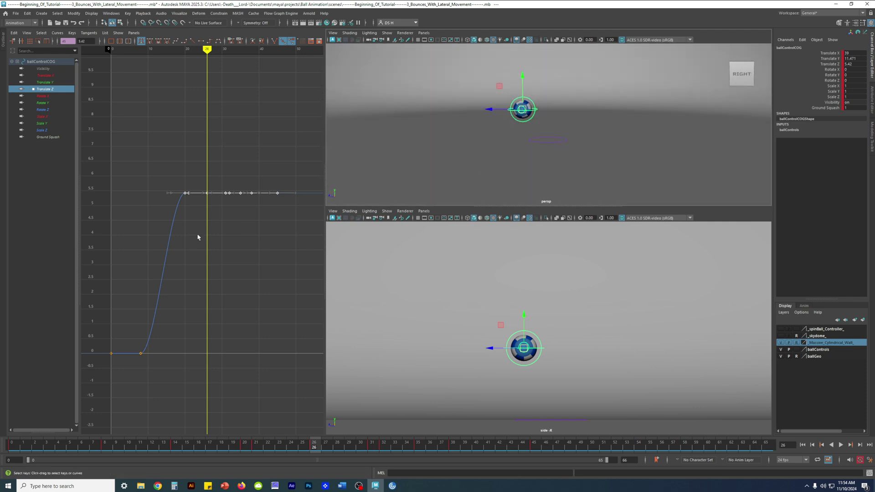
{"action": "left_click", "coordinate": [208, 193]}
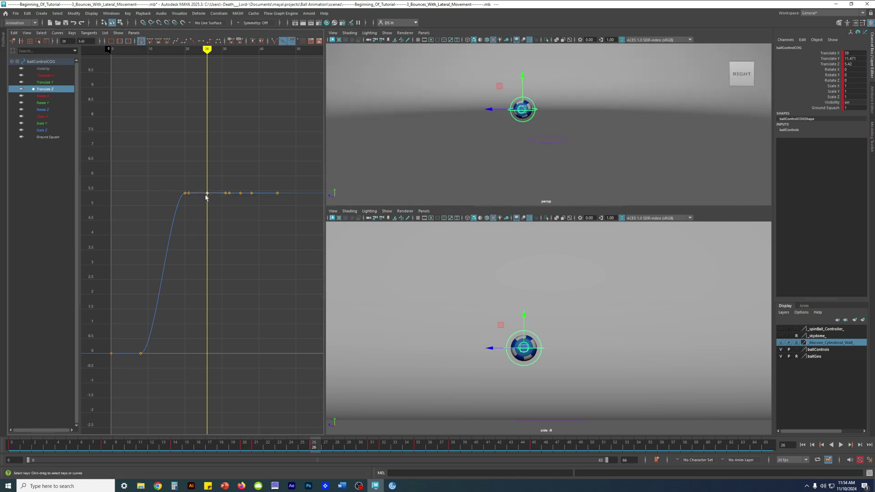
{"action": "left_click_drag", "start_coordinate": [533, 141], "coordinate": [638, 143], "text": "alt"}
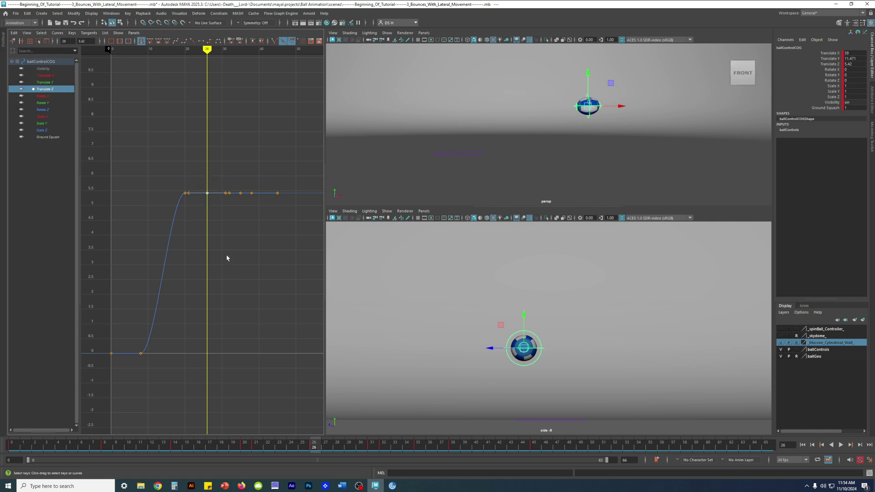
Delete the Translate Z key at frame 26 and go to the key at frame 31.
{"action": "left_click", "coordinate": [198, 197]}
{"action": "middle_click_drag", "start_coordinate": [242, 245], "coordinate": [245, 246], "text": "alt"}
{"action": "key", "text": "period"}
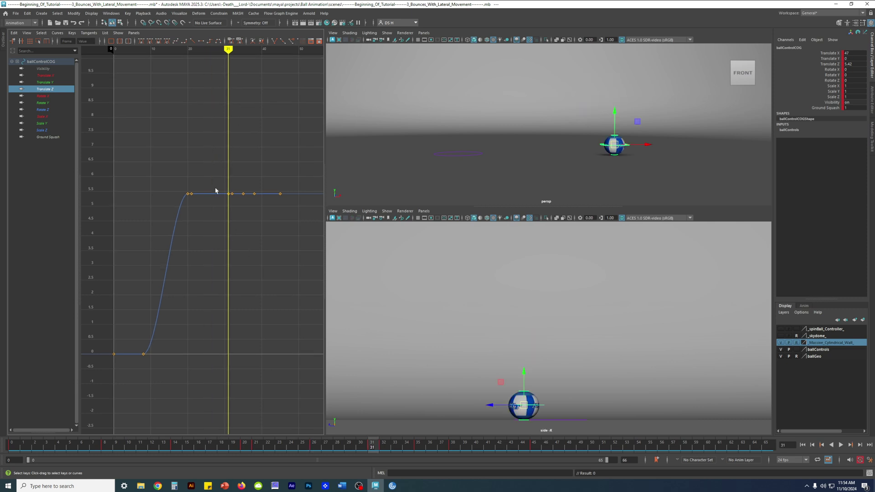
Select the Translate Z keys from frame 31 onward and lower them to about 0.02, keeping their timing.
{"action": "left_click_drag", "start_coordinate": [218, 171], "coordinate": [284, 228]}
{"action": "key", "text": "w"}
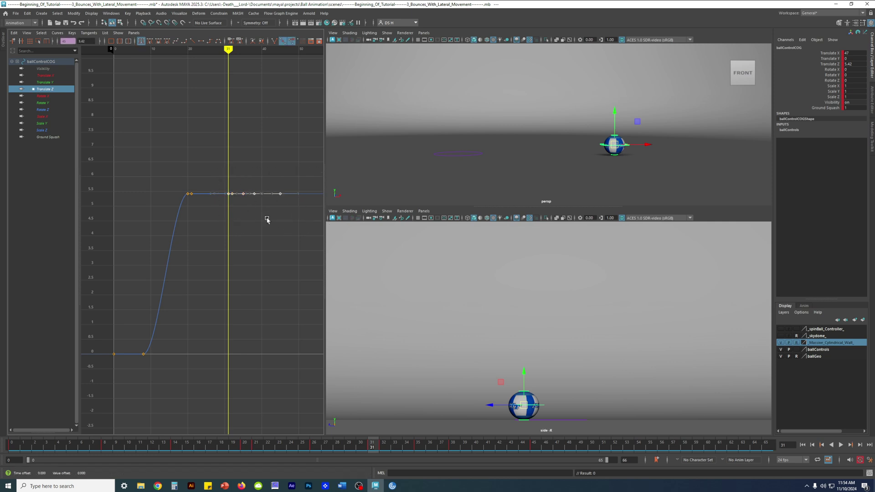
{"action": "middle_click_drag", "start_coordinate": [550, 390], "coordinate": [615, 357], "text": "alt"}
{"action": "middle_click_drag", "start_coordinate": [256, 257], "coordinate": [249, 270], "text": "alt"}
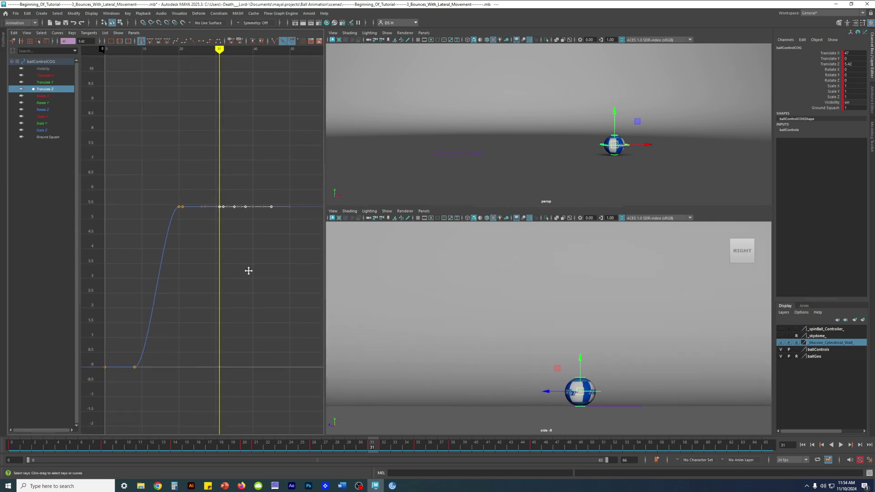
{"action": "key", "text": "w"}
{"action": "middle_click_drag", "start_coordinate": [246, 228], "coordinate": [240, 393]}
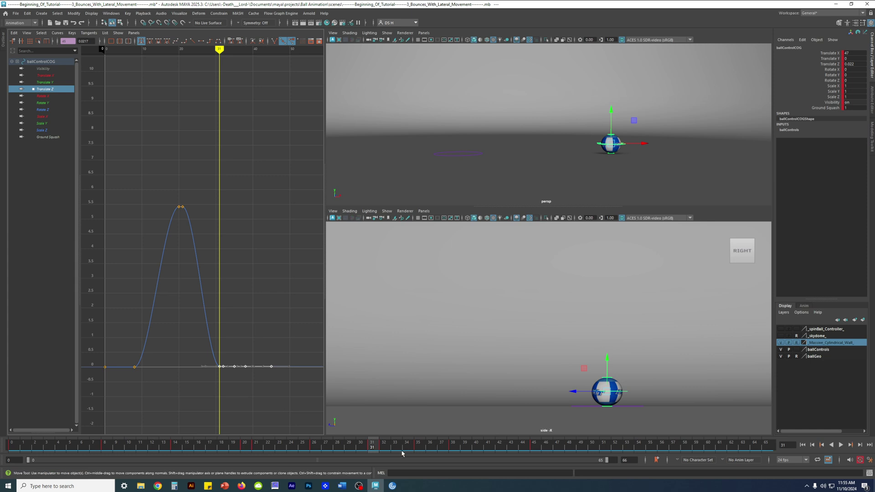
Replay the ball's first two bounces from frame 0 to frame 31 to check the side-to-side movement.
{"action": "left_click_drag", "start_coordinate": [371, 447], "coordinate": [3, 434]}
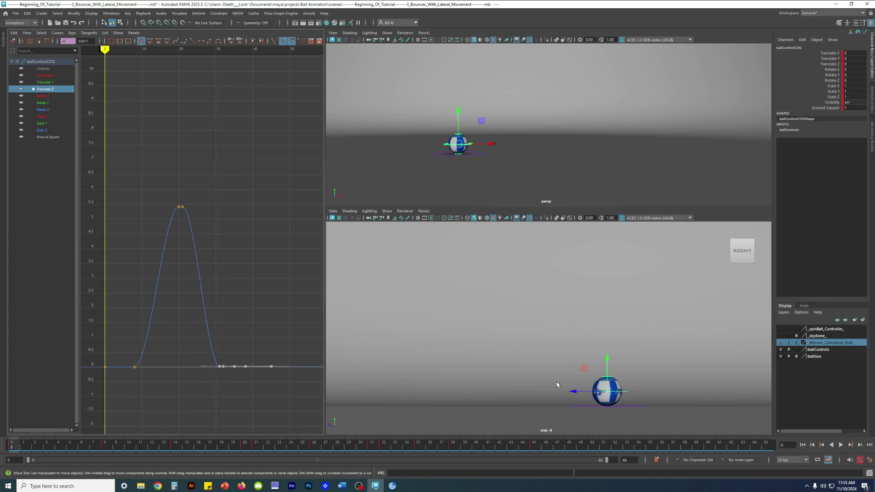
{"action": "middle_click_drag", "start_coordinate": [639, 395], "coordinate": [578, 397]}
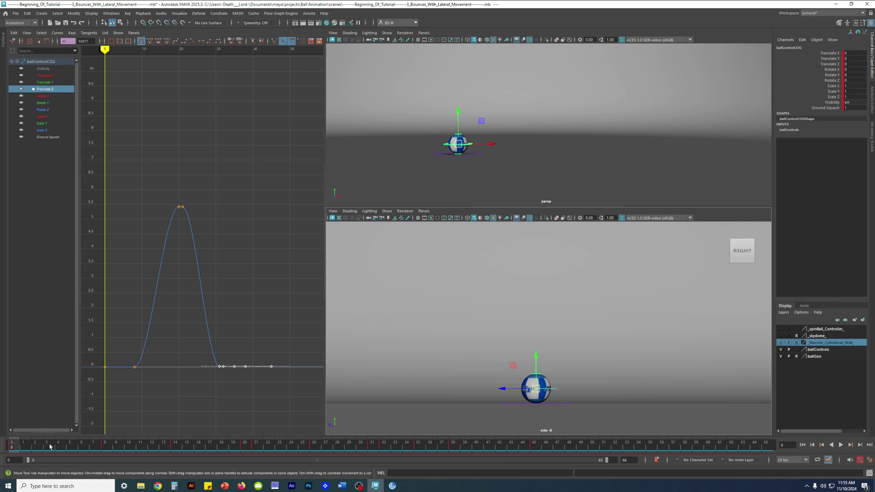
{"action": "key", "text": "alt+v"}
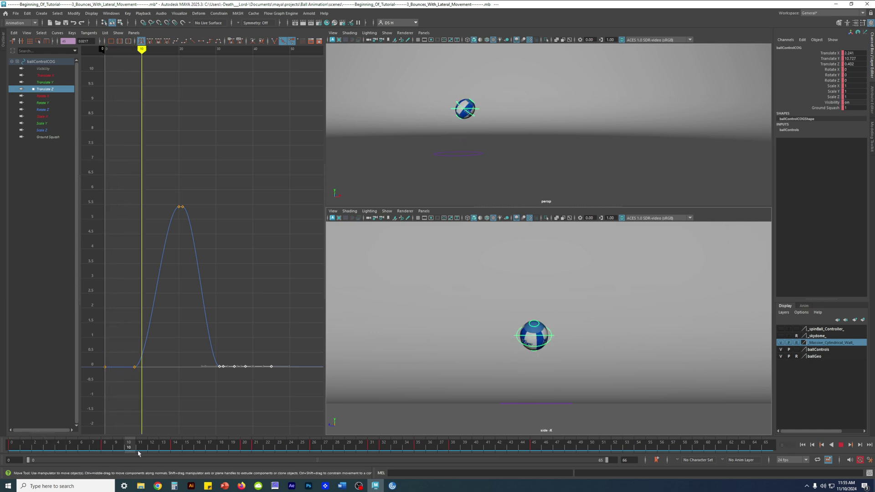
{"action": "left_click_drag", "start_coordinate": [201, 453], "coordinate": [378, 459]}
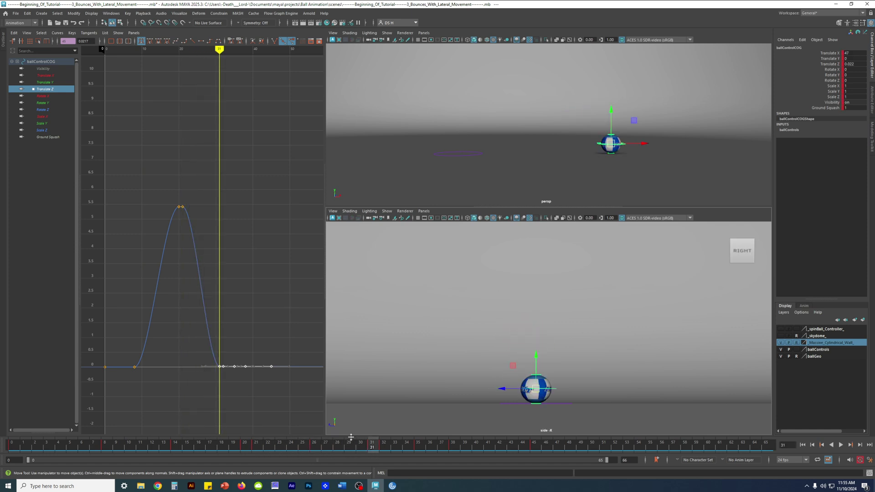
Widen the Graph Editor and select the two Translate Z peak keys at frames 20 and 21.
{"action": "middle_click_drag", "start_coordinate": [232, 264], "coordinate": [246, 265], "text": "alt"}
{"action": "left_click_drag", "start_coordinate": [324, 224], "coordinate": [358, 223]}
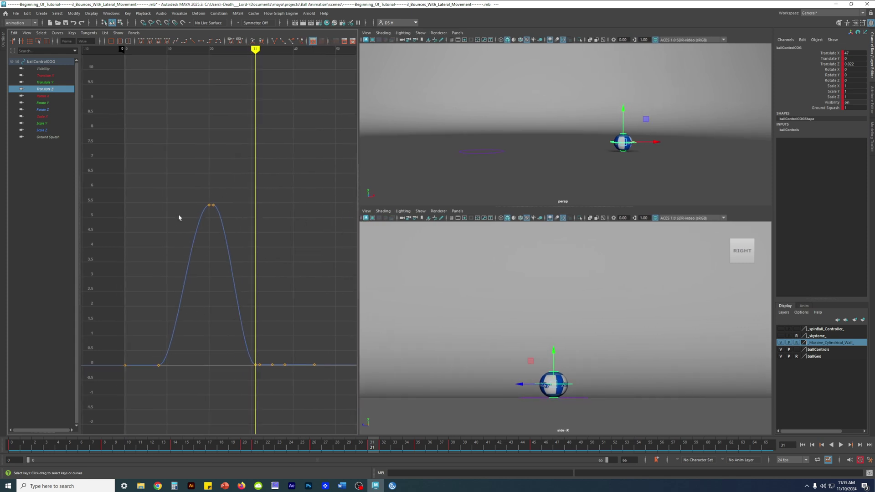
{"action": "left_click", "coordinate": [211, 205]}
Scrub and play the first bounce to examine the ball's landing, stopping at frame 21.
{"action": "left_click_drag", "start_coordinate": [269, 445], "coordinate": [244, 447]}
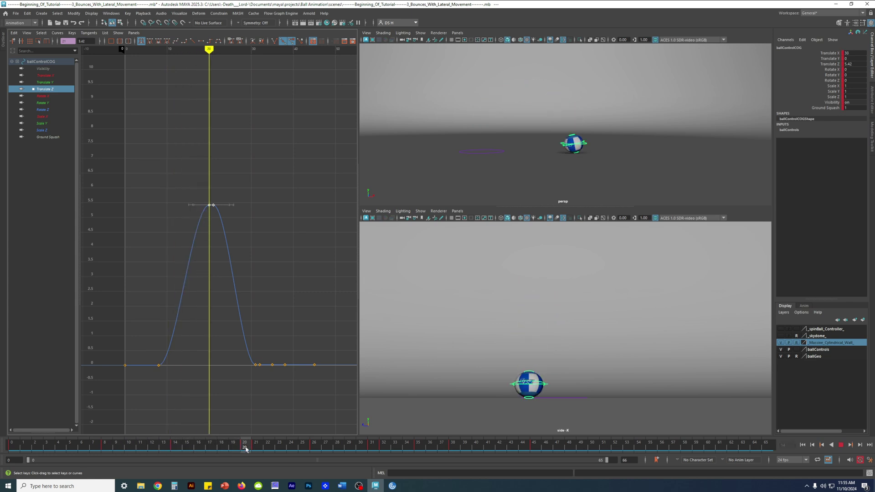
{"action": "key", "text": "alt+v"}
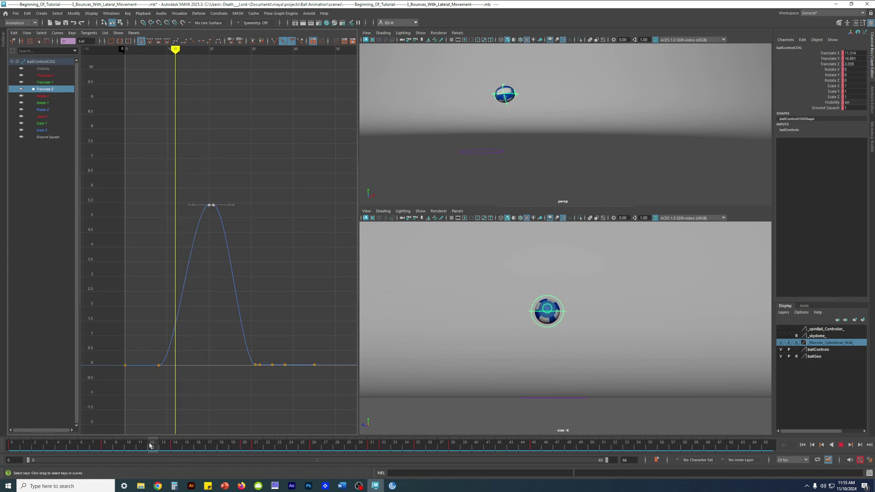
{"action": "key", "text": "alt+v"}
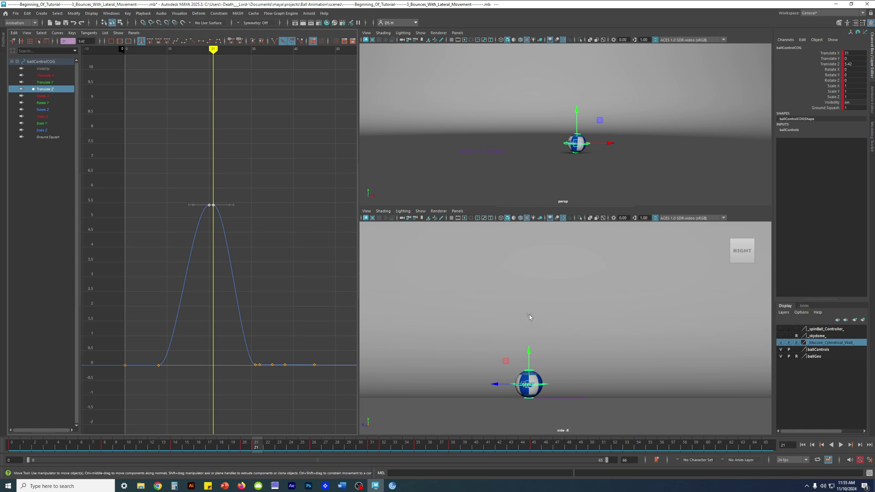
Try ghosting the selected ball control, and undo the ghosting.
{"action": "left_click", "coordinate": [182, 14]}
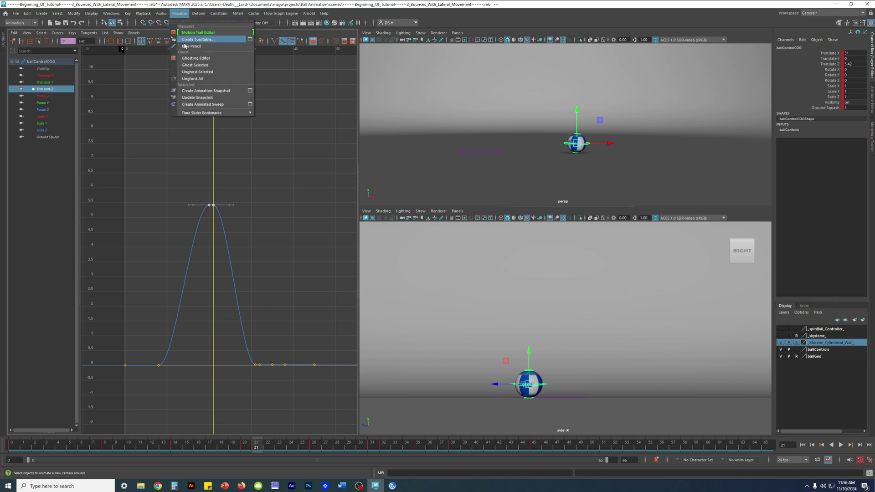
{"action": "mouse_move", "coordinate": [201, 114]}
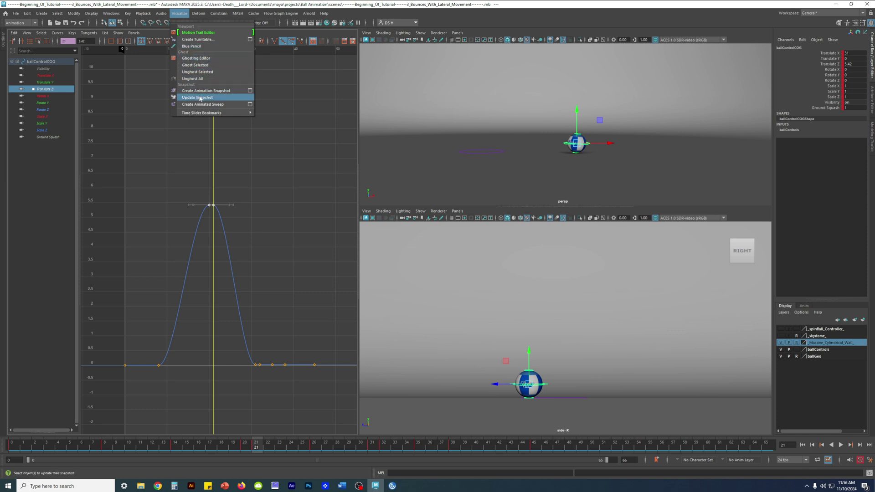
{"action": "left_click", "coordinate": [199, 66]}
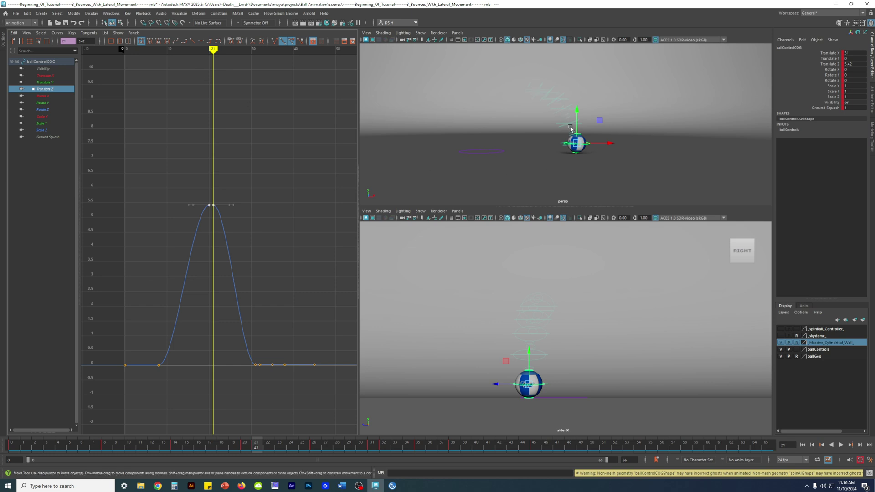
{"action": "key", "text": "ctrl+z"}
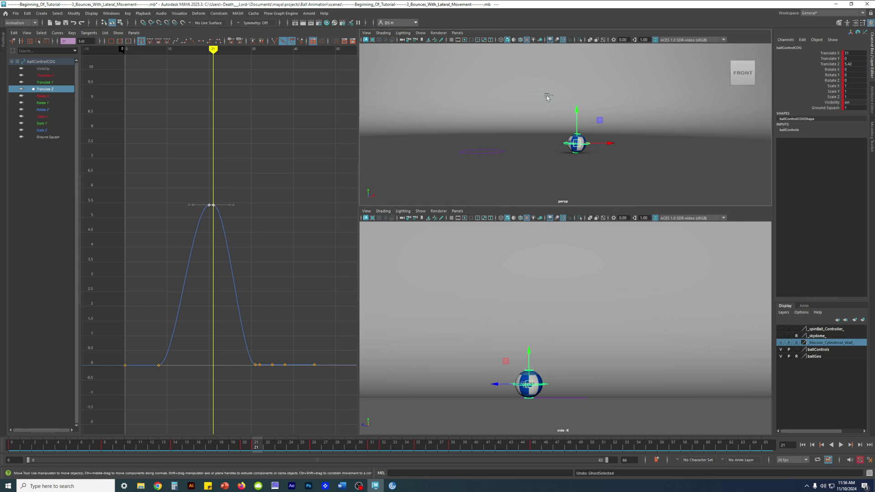
Select the objects in the ballGeo display layer, and clear the selection.
{"action": "left_click", "coordinate": [818, 350]}
{"action": "left_click", "coordinate": [819, 357]}
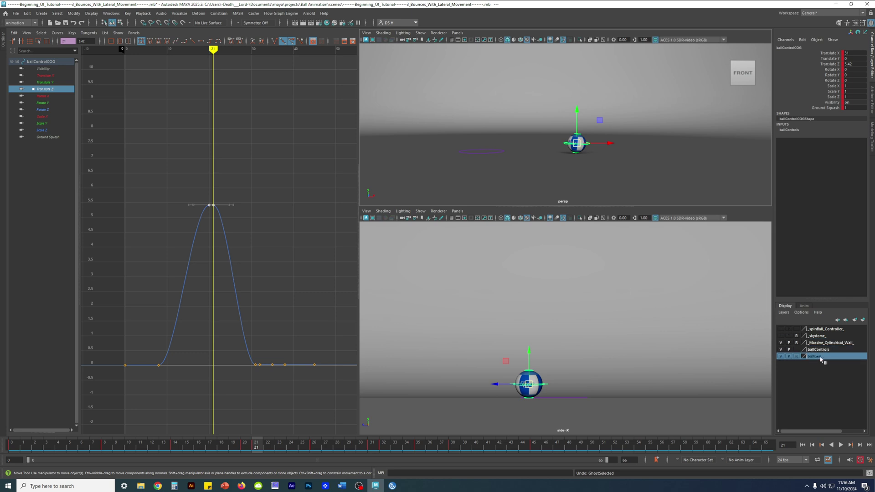
{"action": "right_click", "coordinate": [820, 359]}
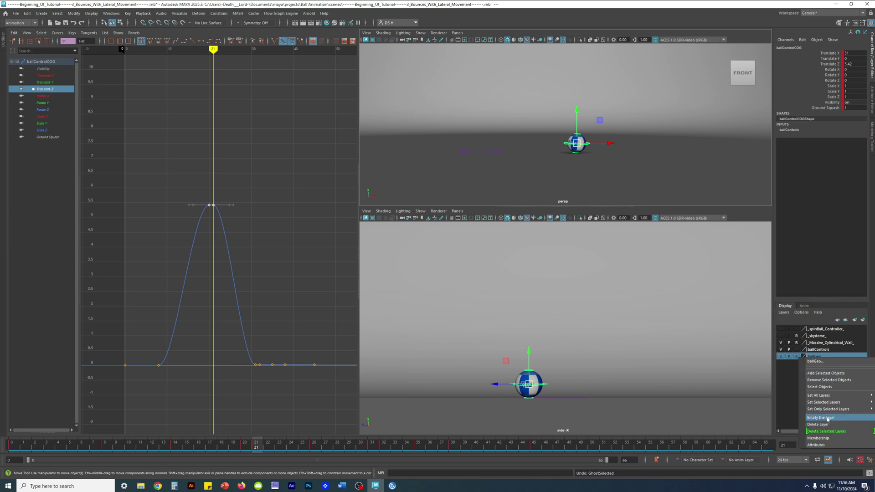
{"action": "left_click", "coordinate": [822, 390]}
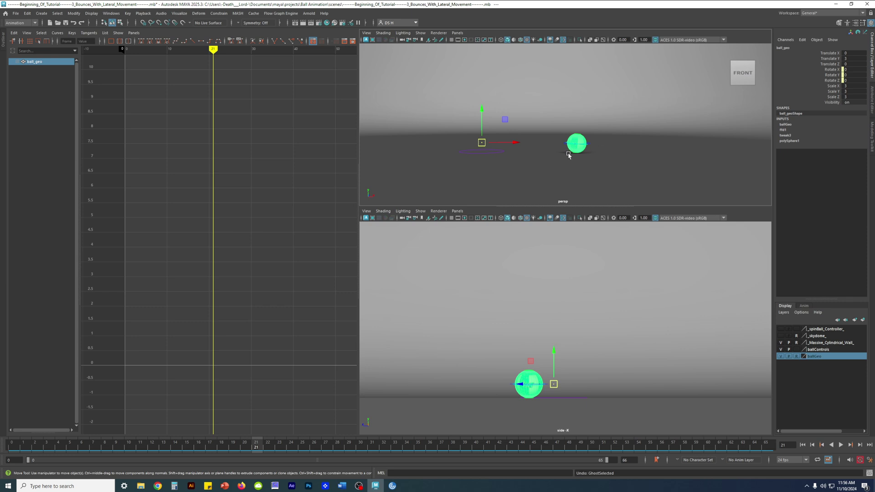
{"action": "key", "text": "w"}
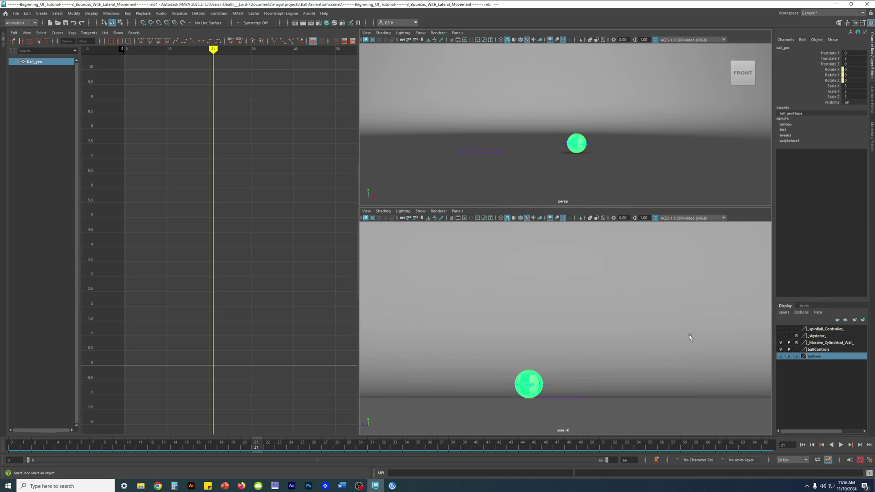
{"action": "left_click", "coordinate": [690, 337]}
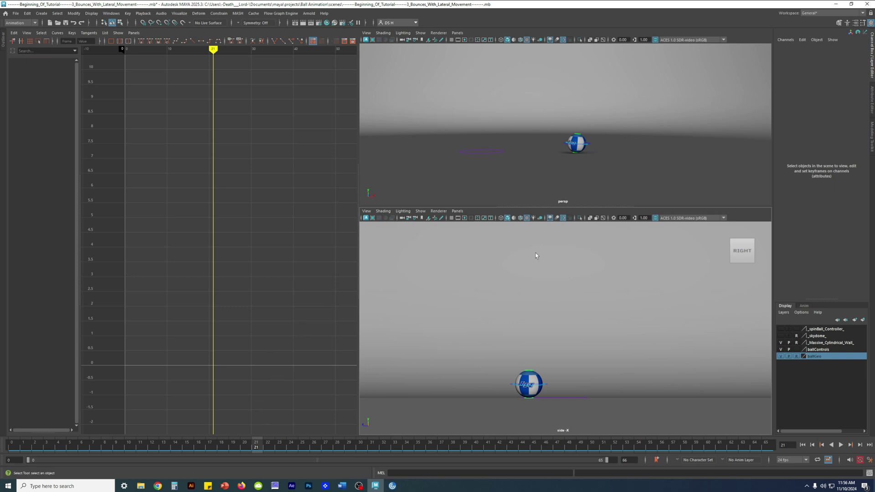
Reselect the ball's COG control with the Move tool and frame the ball in the side view.
{"action": "left_click", "coordinate": [587, 148]}
{"action": "left_click", "coordinate": [588, 145]}
{"action": "key", "text": "w"}
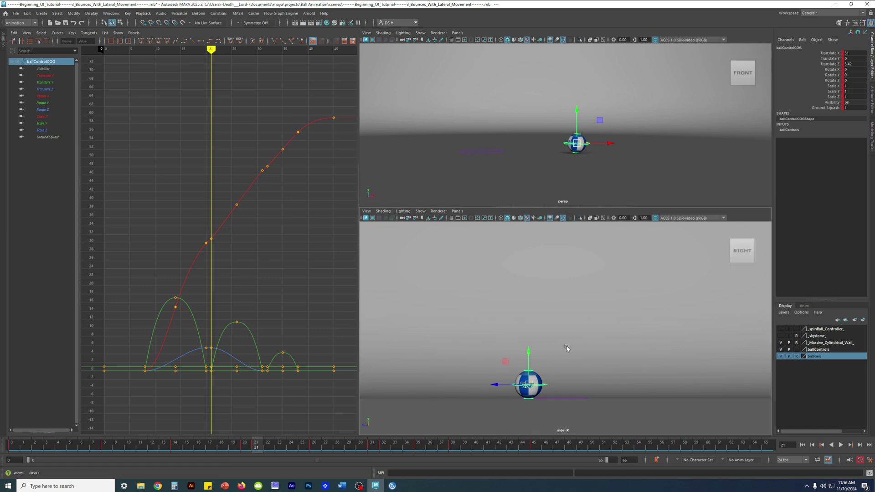
{"action": "right_click_drag", "start_coordinate": [567, 347], "coordinate": [588, 340], "text": "alt"}
{"action": "middle_click_drag", "start_coordinate": [589, 308], "coordinate": [612, 316], "text": "alt"}
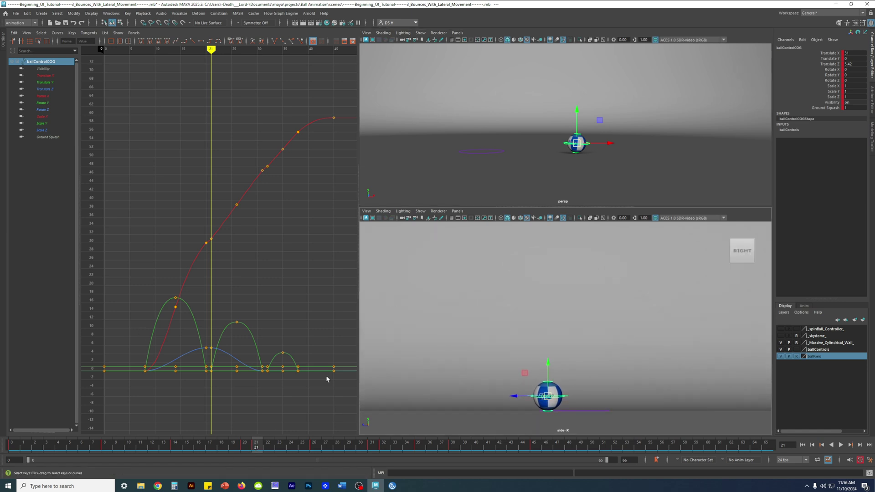
Scrub the first bounce to frame 20, and replay it with only the Translate Z curve displayed.
{"action": "left_click", "coordinate": [186, 446]}
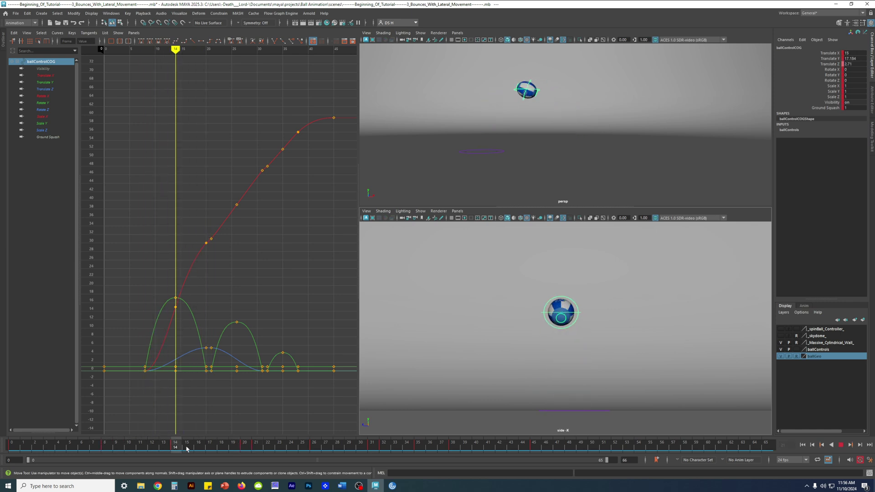
{"action": "left_click_drag", "start_coordinate": [35, 428], "coordinate": [251, 450]}
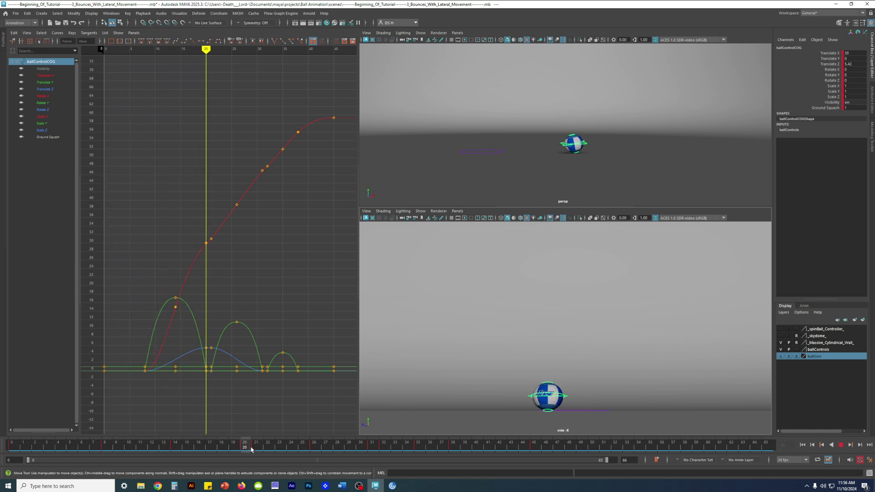
{"action": "scroll", "coordinate": [604, 175], "scroll_direction": "up", "scroll_amount": 4}
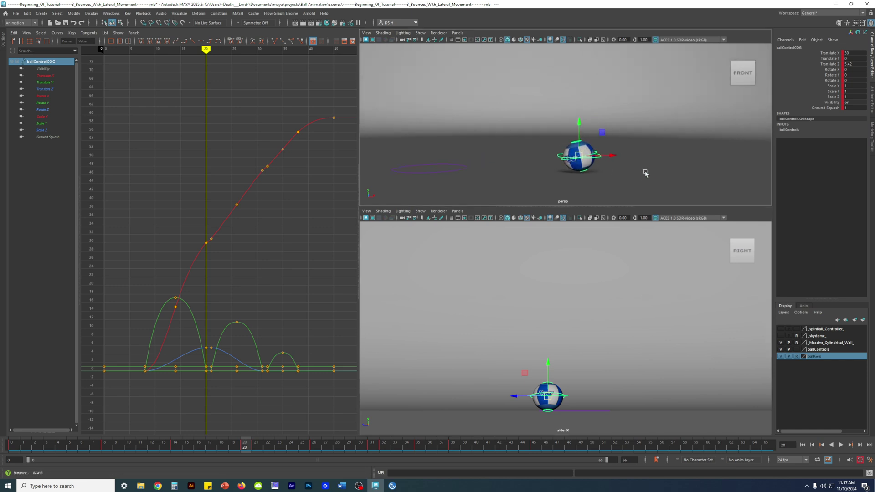
{"action": "left_click", "coordinate": [53, 89]}
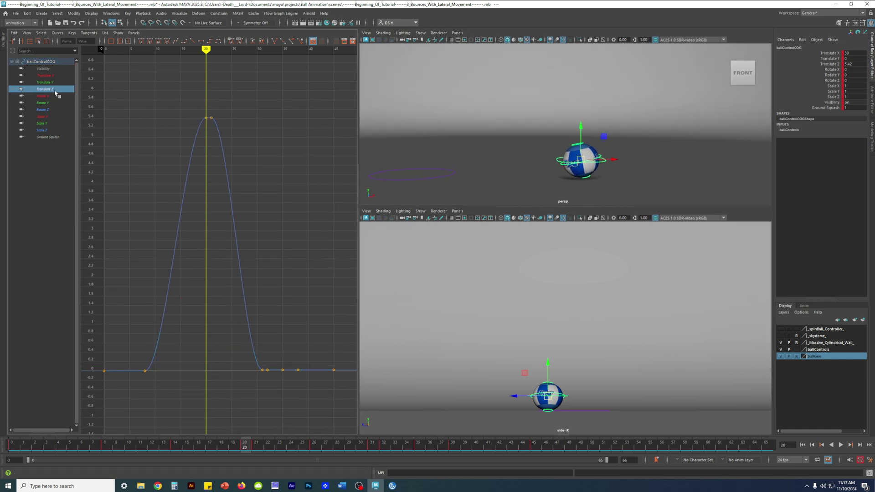
{"action": "key", "text": "alt+v"}
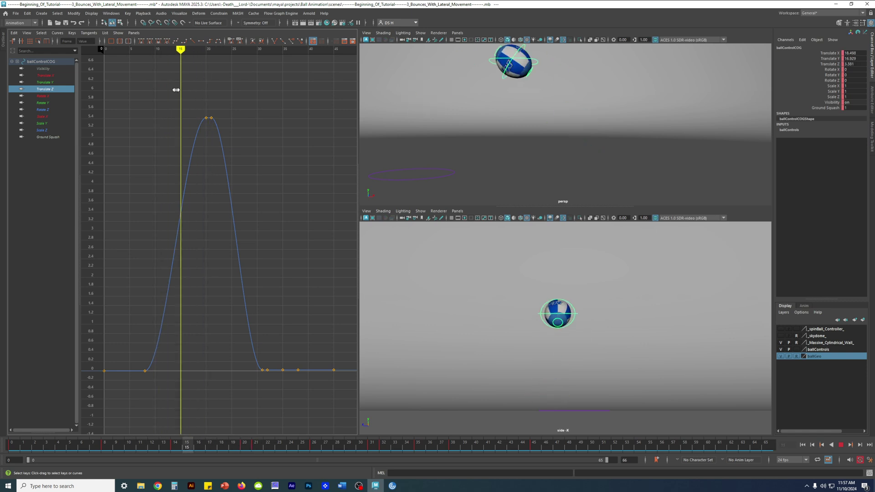
{"action": "key", "text": "alt+v"}
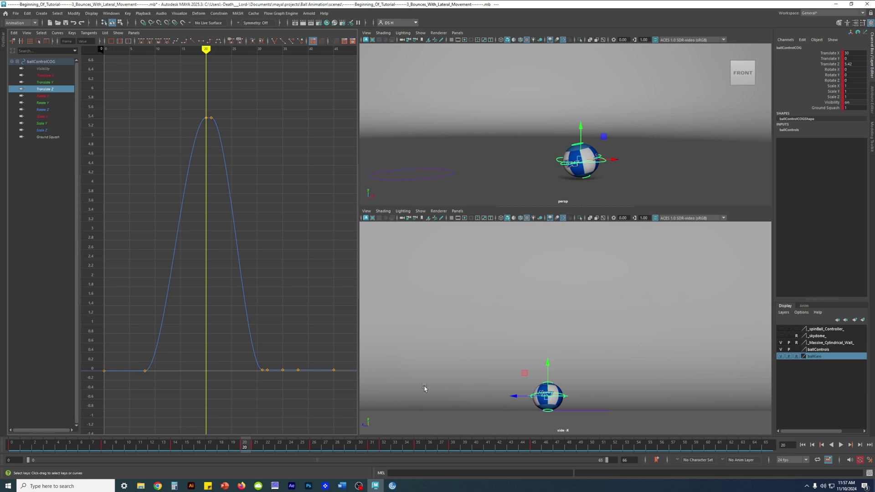
Scrub the second bounce from frame 21 to frame 31 to compare the ball's path with the Translate Z curve.
{"action": "left_click_drag", "start_coordinate": [215, 443], "coordinate": [256, 445]}
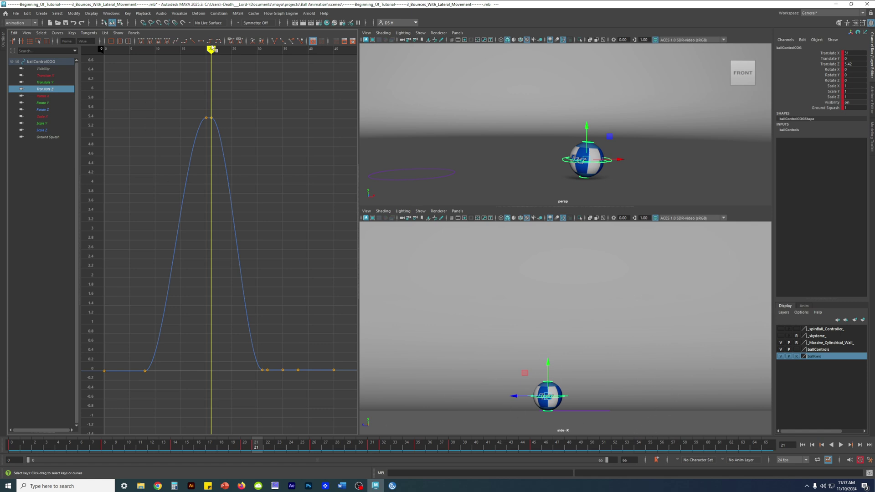
{"action": "left_click_drag", "start_coordinate": [212, 47], "coordinate": [237, 72]}
{"action": "left_click_drag", "start_coordinate": [268, 79], "coordinate": [262, 98]}
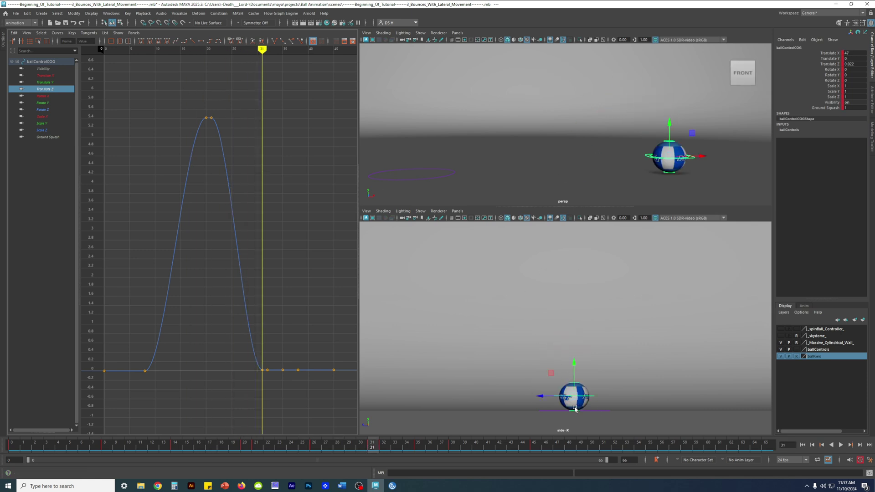
Select the Translate Z peak keys at frames 20 and 21, and replay the bounces, stopping at frame 26.
{"action": "left_click_drag", "start_coordinate": [174, 95], "coordinate": [216, 123]}
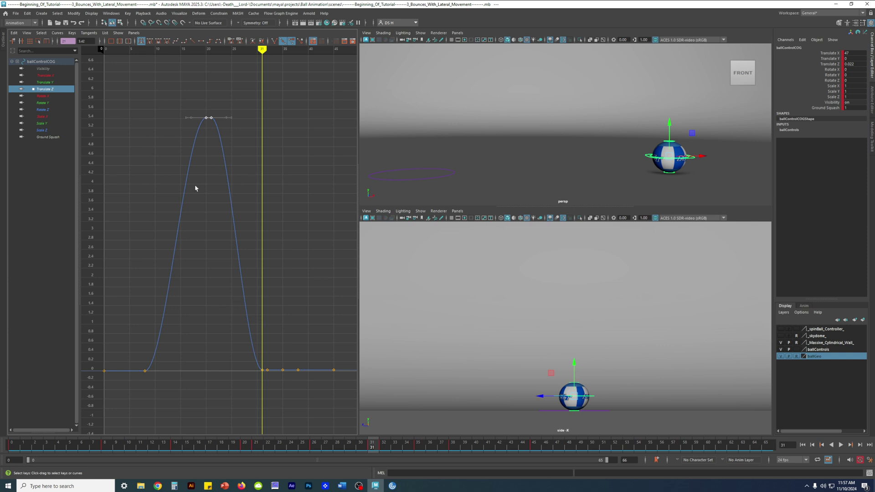
{"action": "left_click_drag", "start_coordinate": [379, 449], "coordinate": [35, 416]}
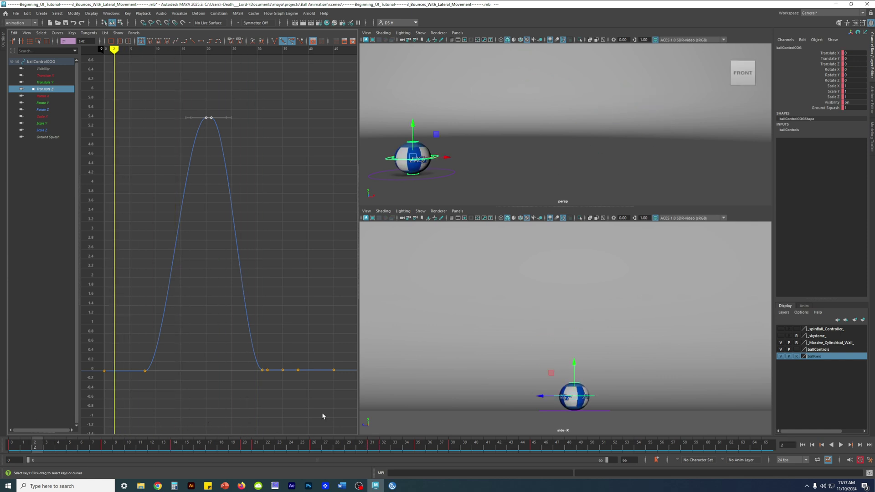
{"action": "key", "text": "alt+v"}
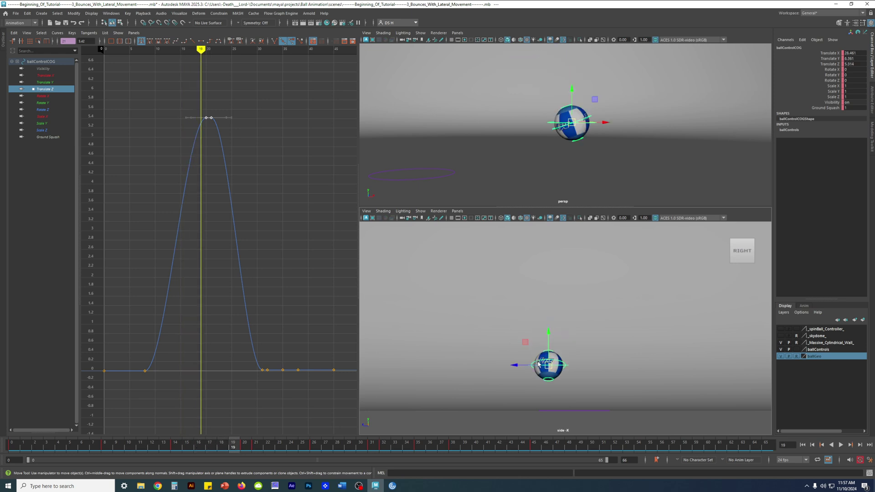
{"action": "key", "text": "alt+v"}
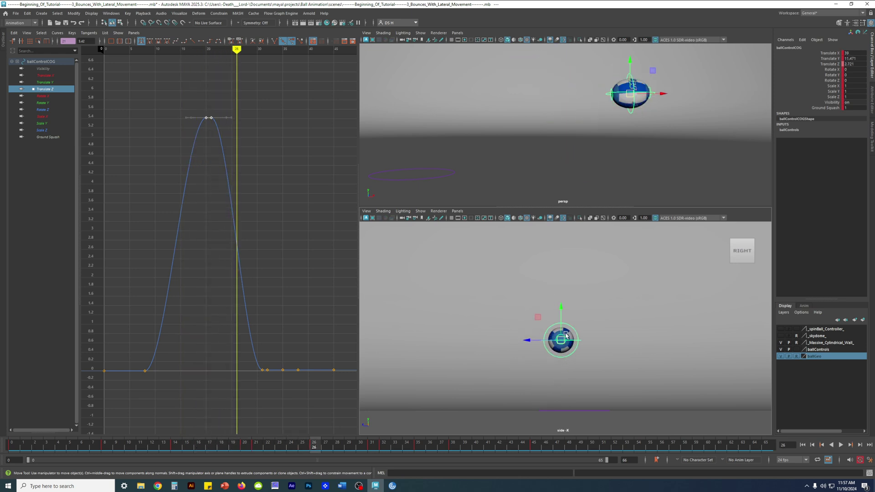
Lower the ball control's Translate Z keys from frame 31 through frame 45 together to -1.757.
{"action": "key", "text": "alt+v"}
{"action": "key", "text": "alt+comma"}
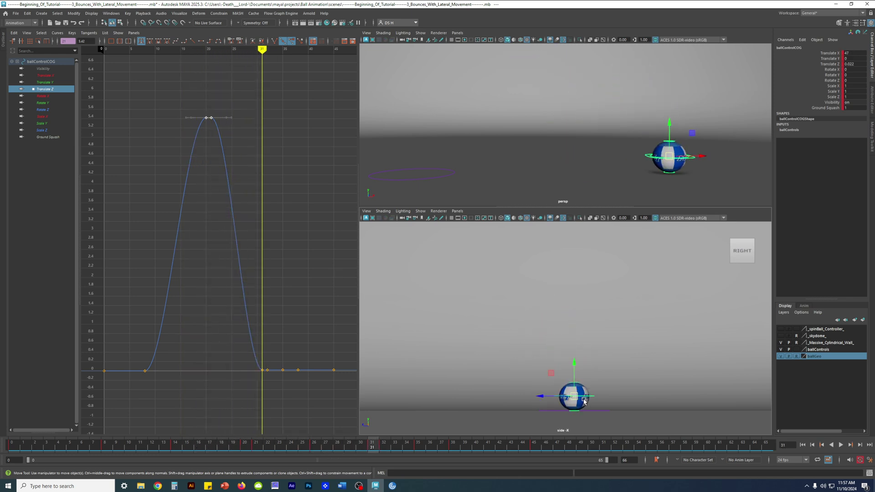
{"action": "middle_click_drag", "start_coordinate": [241, 364], "coordinate": [177, 287], "text": "alt"}
{"action": "left_click_drag", "start_coordinate": [164, 267], "coordinate": [344, 352]}
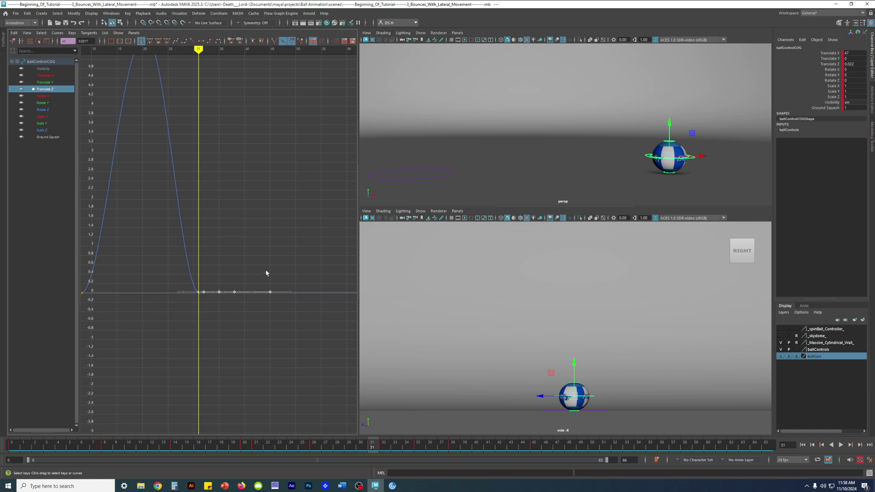
{"action": "middle_click_drag", "start_coordinate": [267, 241], "coordinate": [275, 231], "text": "alt"}
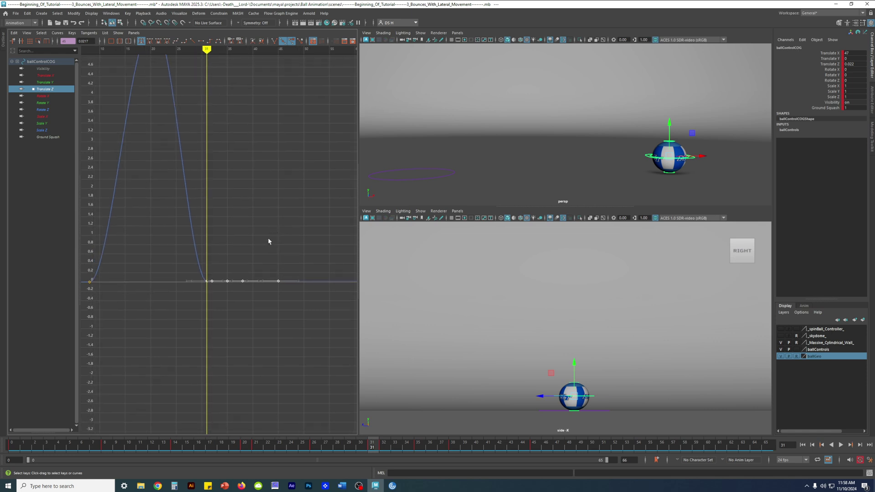
{"action": "middle_click_drag", "start_coordinate": [255, 239], "coordinate": [256, 326]}
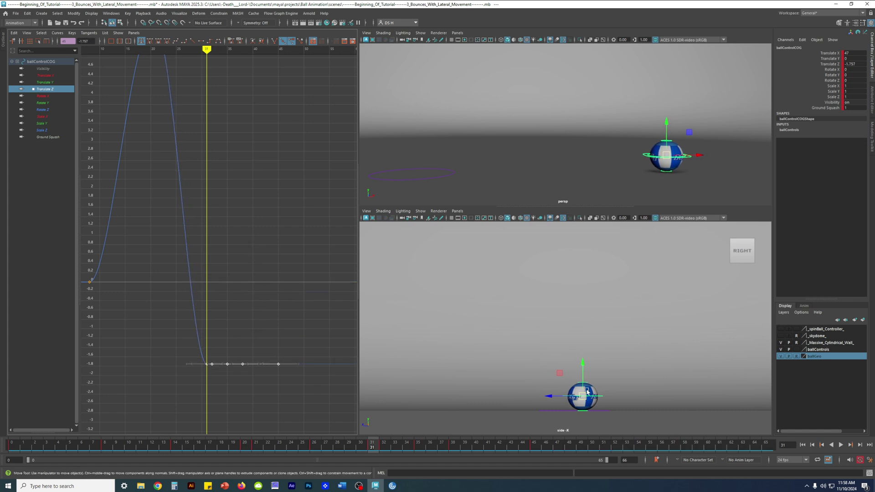
Toggle the Translate Z key move off and on to compare the ball's landing position at frame 31, keeping the move applied.
{"action": "key", "text": "ctrl+z"}
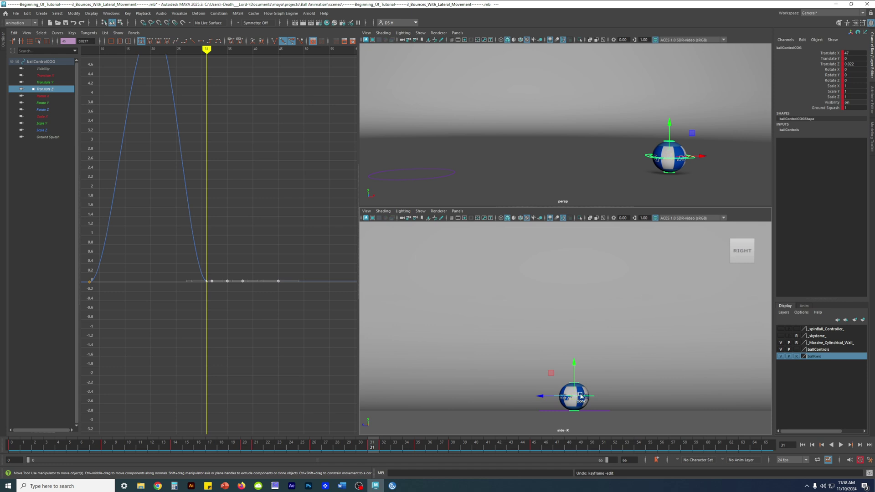
{"action": "key", "text": "ctrl+y"}
{"action": "key", "text": "ctrl+z"}
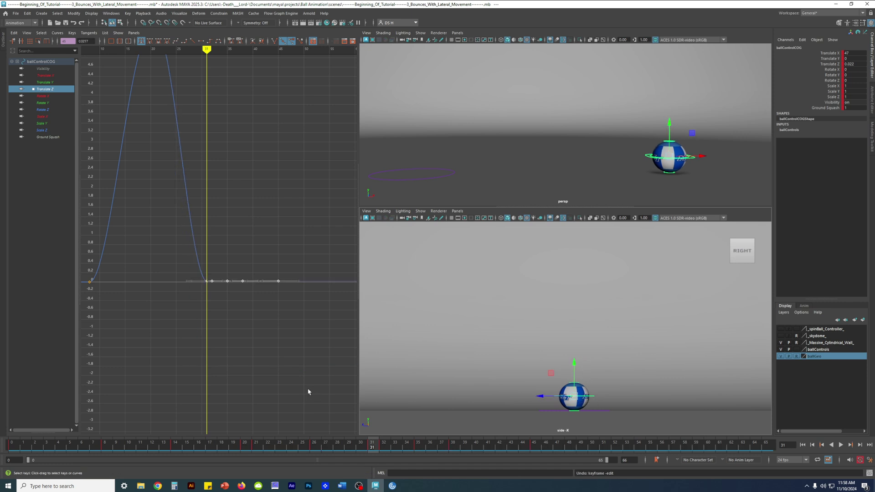
{"action": "key", "text": "ctrl+y"}
{"action": "key", "text": "a"}
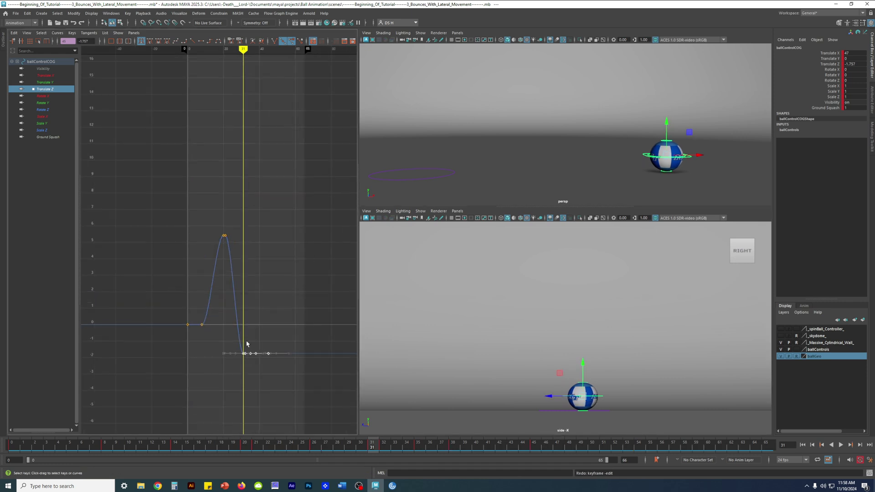
{"action": "right_click_drag", "start_coordinate": [234, 342], "coordinate": [247, 368], "text": "alt+shift"}
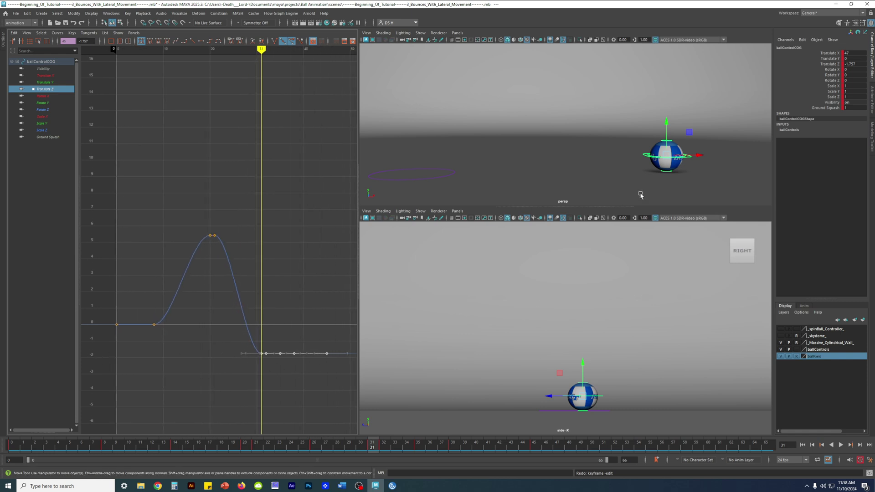
{"action": "mouse_move", "coordinate": [688, 153]}
{"action": "left_mouse_down", "text": "alt"}
{"action": "mouse_move", "coordinate": [603, 158]}
{"action": "mouse_move", "coordinate": [600, 172]}
{"action": "mouse_move", "coordinate": [696, 165]}
{"action": "left_mouse_up", "text": "alt"}
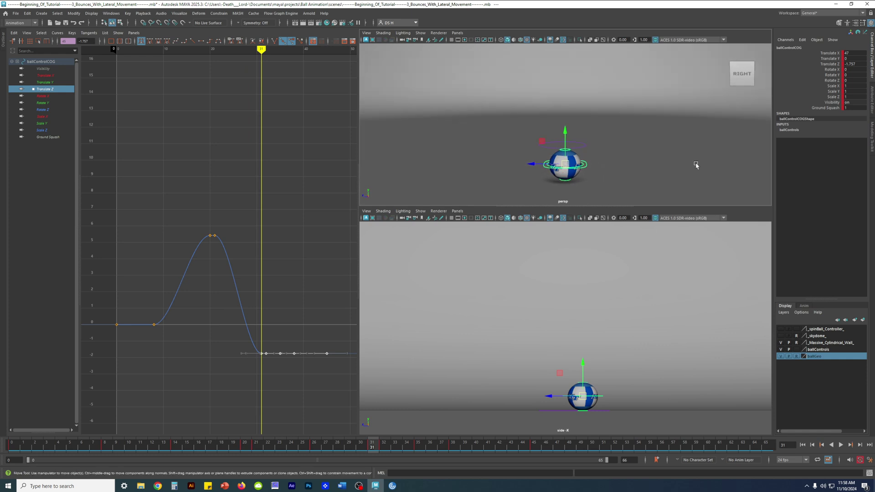
{"action": "left_click_drag", "start_coordinate": [651, 165], "coordinate": [527, 146], "text": "alt"}
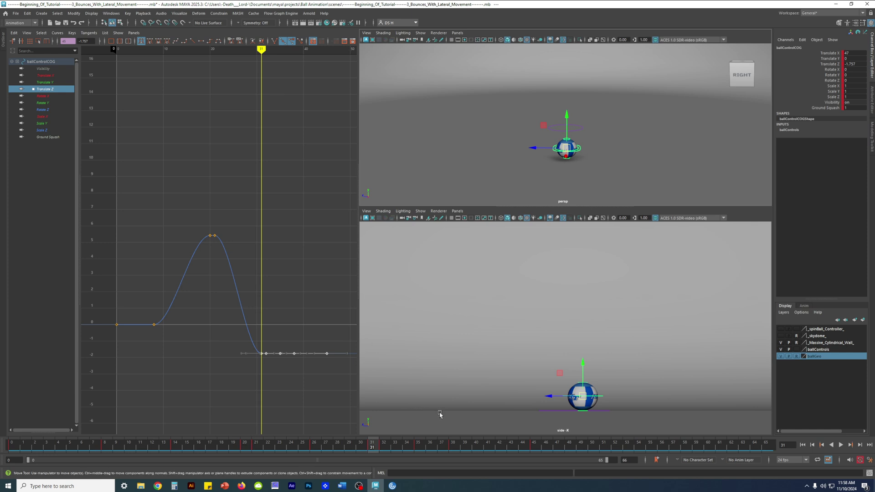
Scrub back to frame 20, replay the second bounce, and step through its landing to frame 32.
{"action": "left_click_drag", "start_coordinate": [365, 444], "coordinate": [242, 445]}
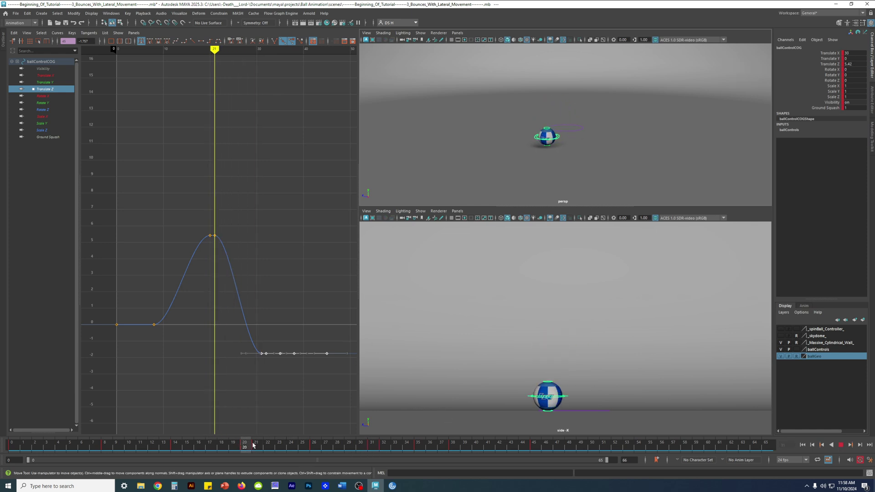
{"action": "key", "text": "Escape"}
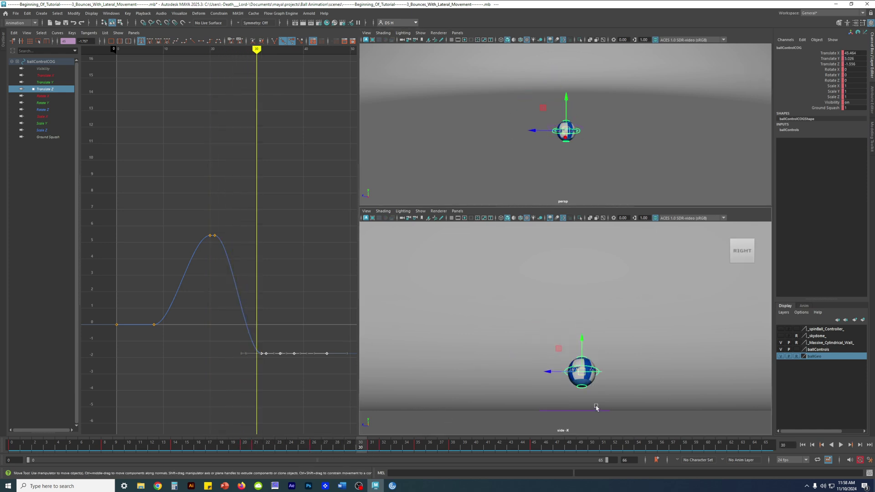
{"action": "key", "text": "period"}
{"action": "key", "text": "period"}
{"action": "key", "text": "comma"}
{"action": "key", "text": "period"}
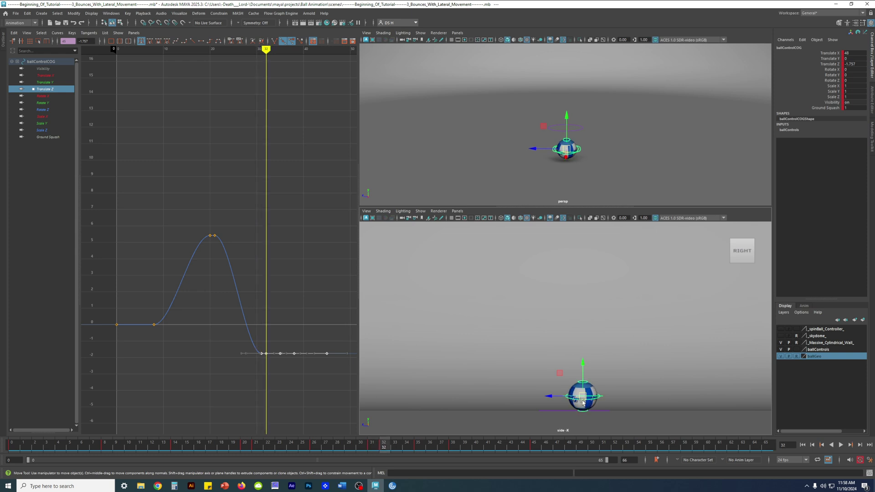
Step back and forth through the third bounce, ending on its landing at frame 38, to examine the ball's lateral path.
{"action": "key", "text": "period"}
{"action": "key", "text": "period"}
{"action": "key", "text": "period"}
{"action": "key", "text": "period"}
{"action": "key", "text": "comma"}
{"action": "key", "text": "period"}
{"action": "key", "text": "period"}
{"action": "key", "text": "period"}
{"action": "key", "text": "period"}
{"action": "key", "text": "comma"}
{"action": "key", "text": "comma"}
{"action": "key", "text": "comma"}
{"action": "key", "text": "comma"}
{"action": "key", "text": "comma"}
{"action": "key", "text": "comma"}
{"action": "key", "text": "comma"}
{"action": "key", "text": "comma"}
{"action": "key", "text": "period"}
{"action": "key", "text": "period"}
{"action": "key", "text": "period"}
{"action": "key", "text": "period"}
{"action": "key", "text": "period"}
{"action": "key", "text": "period"}
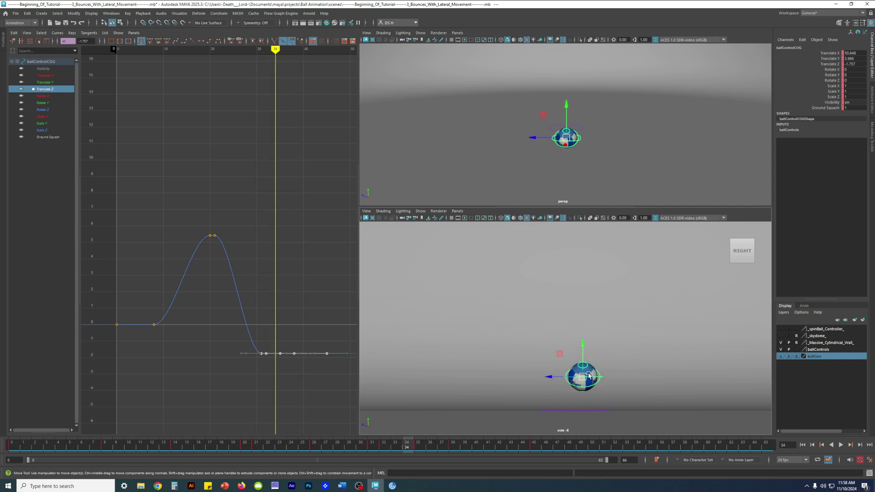
{"action": "key", "text": "period"}
{"action": "scroll", "coordinate": [236, 326], "scroll_direction": "up", "scroll_amount": 6}
{"action": "scroll", "coordinate": [245, 376], "scroll_direction": "down", "scroll_amount": 2}
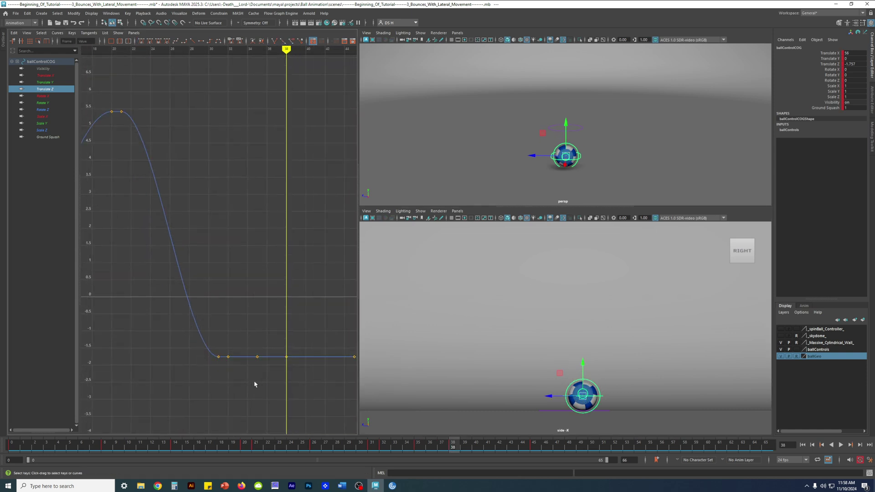
Step back to the frame 31 landing, view the ball up close in perspective, and continue back to frame 26.
{"action": "key", "text": "comma"}
{"action": "key", "text": "comma"}
{"action": "key", "text": "comma"}
{"action": "key", "text": "comma"}
{"action": "key", "text": "comma"}
{"action": "key", "text": "comma"}
{"action": "key", "text": "comma"}
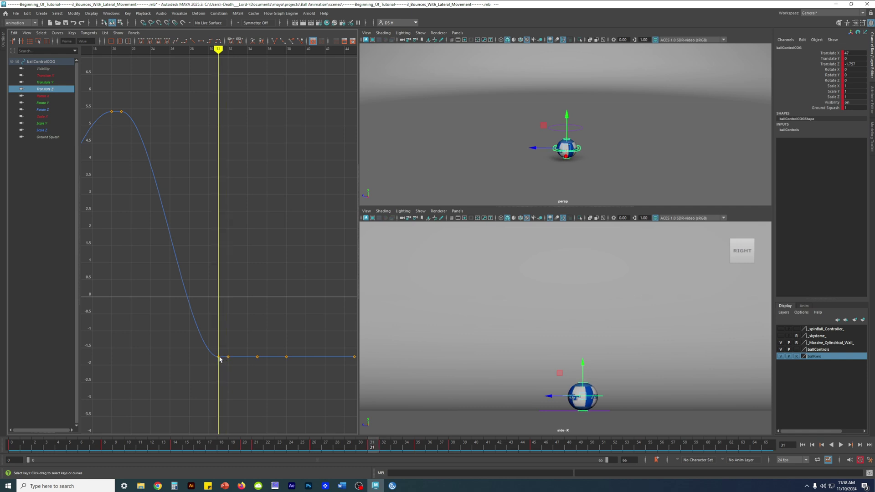
{"action": "left_click_drag", "start_coordinate": [561, 109], "coordinate": [588, 106], "text": "alt"}
{"action": "right_click_drag", "start_coordinate": [588, 105], "coordinate": [613, 129], "text": "alt"}
{"action": "middle_click_drag", "start_coordinate": [614, 130], "coordinate": [578, 104], "text": "alt"}
{"action": "right_click_drag", "start_coordinate": [578, 103], "coordinate": [617, 165], "text": "alt"}
{"action": "middle_click_drag", "start_coordinate": [606, 146], "coordinate": [600, 161], "text": "alt"}
{"action": "key", "text": "alt+comma"}
{"action": "key", "text": "alt+comma"}
{"action": "key", "text": "alt+comma"}
{"action": "key", "text": "alt+comma"}
{"action": "key", "text": "alt+comma"}
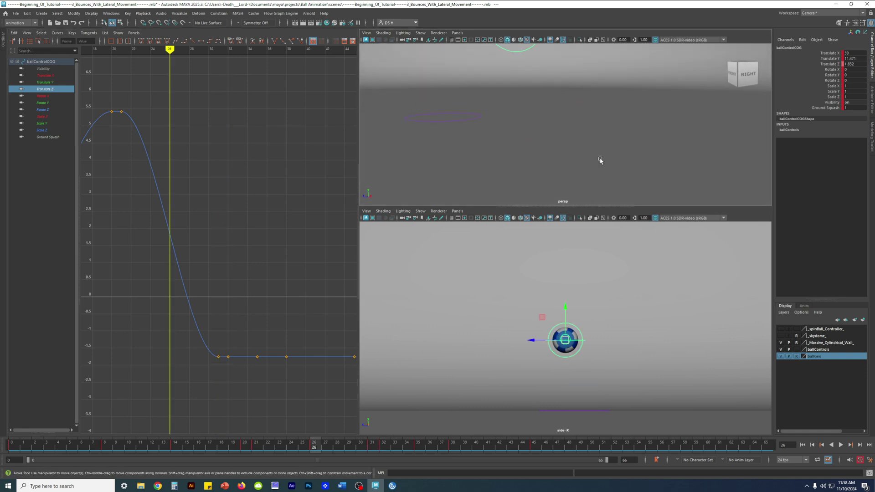
Step forward through the second landing to frame 32, examining the ball from the front and side in perspective.
{"action": "key", "text": "alt+period"}
{"action": "key", "text": "alt+period"}
{"action": "key", "text": "alt+period"}
{"action": "key", "text": "alt+period"}
{"action": "key", "text": "alt+period"}
{"action": "key", "text": "alt+period"}
{"action": "key", "text": "alt+comma"}
{"action": "left_click_drag", "start_coordinate": [606, 157], "coordinate": [663, 148], "text": "alt"}
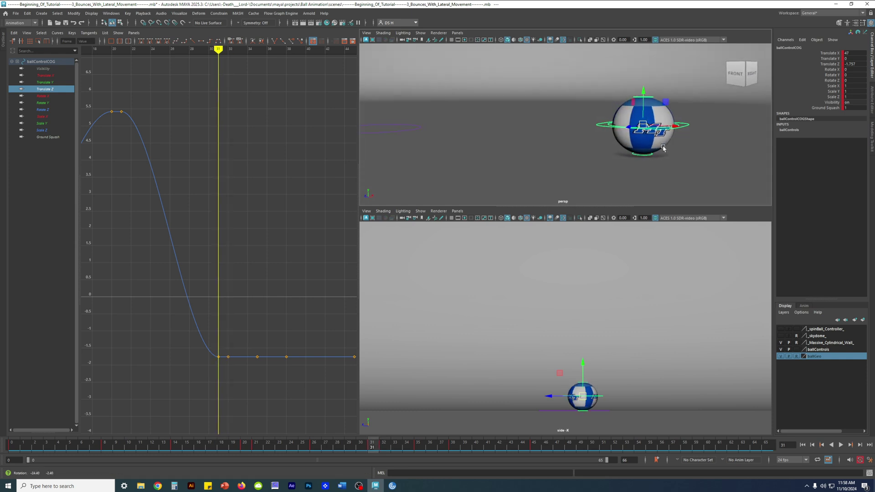
{"action": "key", "text": "alt+period"}
{"action": "left_click_drag", "start_coordinate": [651, 130], "coordinate": [621, 150], "text": "alt"}
Select the Translate Z keys from frame 35 onward, and compare the ball's third-bounce peak at frame 35 with its landing at frame 38.
{"action": "key", "text": "a"}
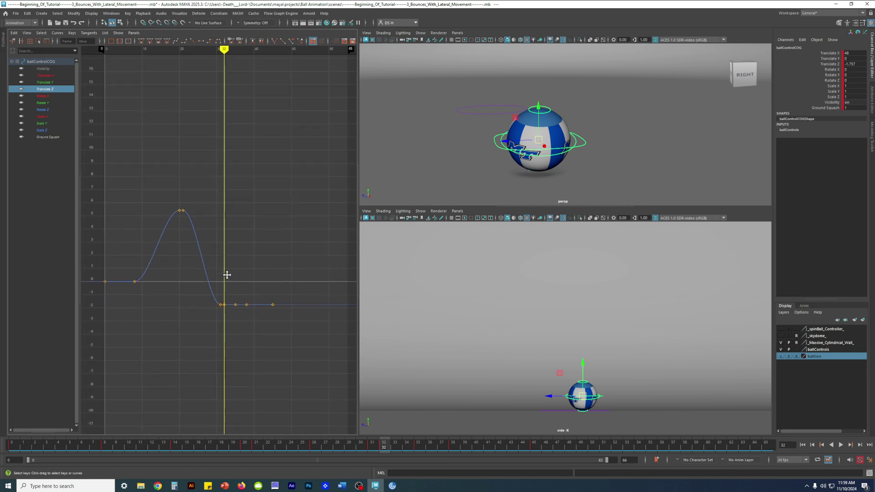
{"action": "left_click_drag", "start_coordinate": [295, 325], "coordinate": [223, 281]}
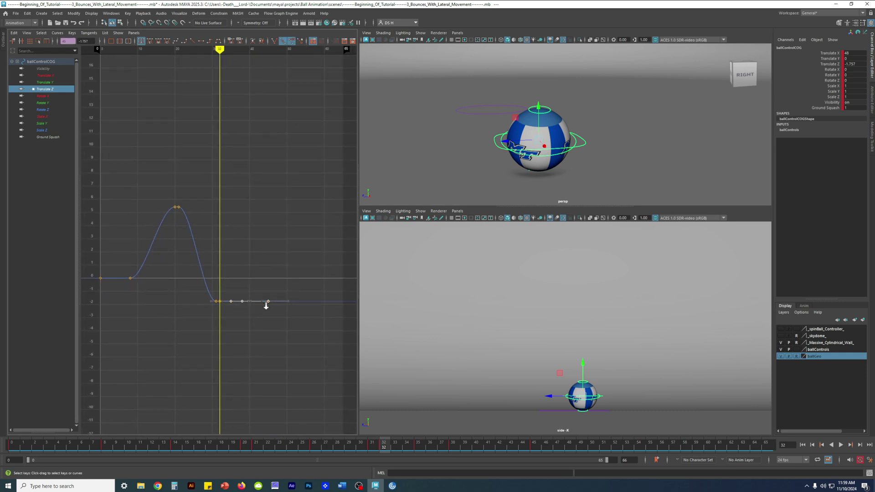
{"action": "scroll", "coordinate": [266, 306], "scroll_direction": "up", "scroll_amount": 3}
{"action": "key", "text": "period"}
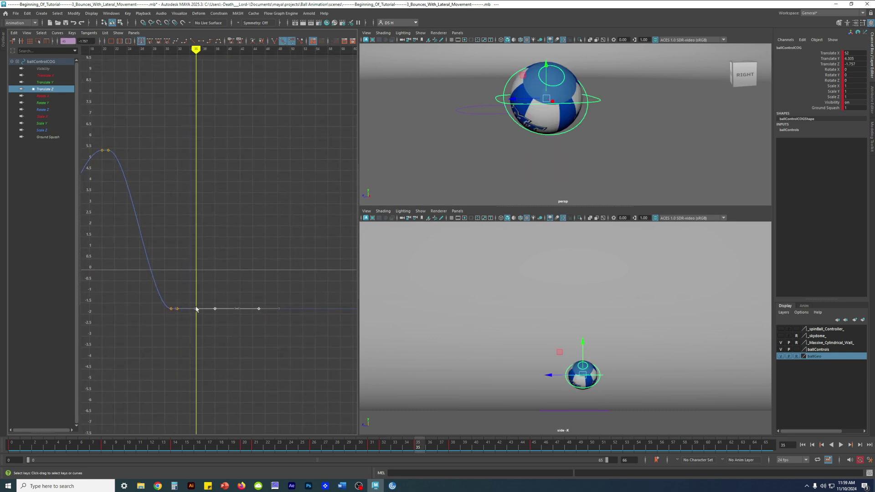
{"action": "mouse_move", "coordinate": [590, 89]}
{"action": "left_mouse_down", "text": "alt"}
{"action": "mouse_move", "coordinate": [625, 102]}
{"action": "mouse_move", "coordinate": [625, 88]}
{"action": "mouse_move", "coordinate": [563, 107]}
{"action": "mouse_move", "coordinate": [583, 96]}
{"action": "left_mouse_up", "text": "alt"}
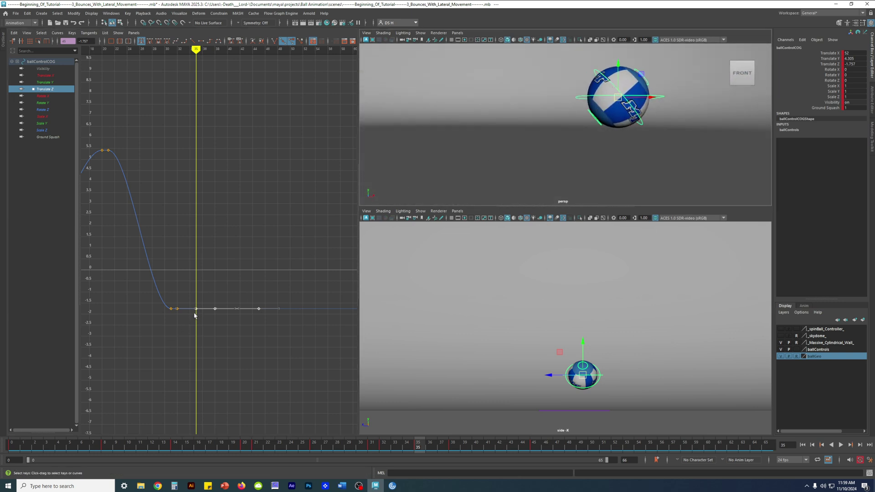
{"action": "mouse_move", "coordinate": [418, 445]}
{"action": "left_mouse_down"}
{"action": "mouse_move", "coordinate": [384, 446]}
{"action": "mouse_move", "coordinate": [417, 446]}
{"action": "left_mouse_up"}
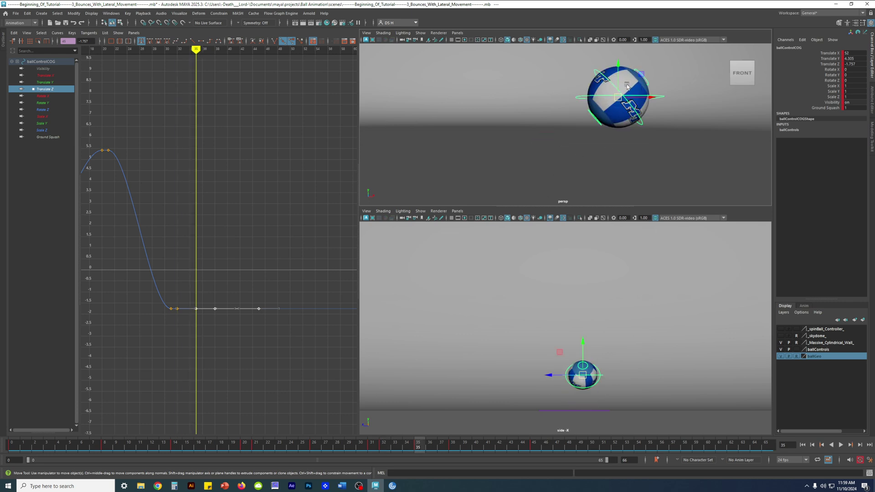
{"action": "left_click", "coordinate": [452, 449]}
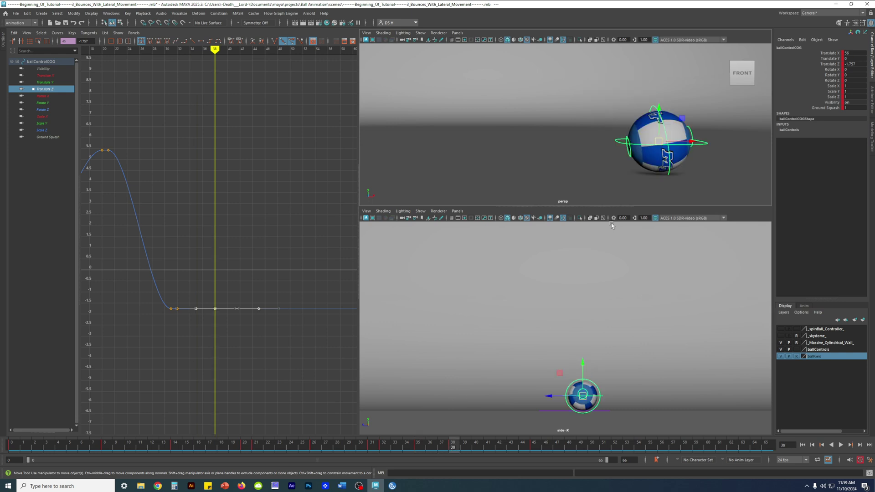
{"action": "left_click", "coordinate": [214, 315]}
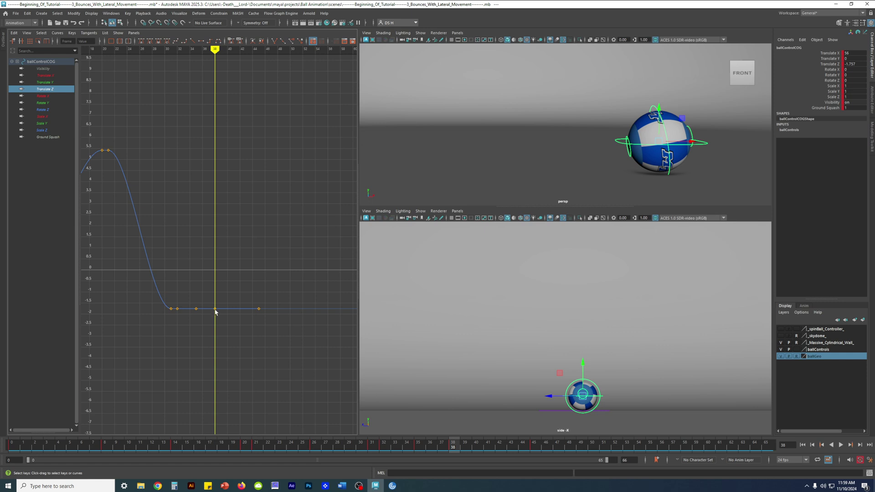
Delete the Translate Z key at the third bounce's peak on frame 35, and advance to frame 38.
{"action": "left_click_drag", "start_coordinate": [188, 299], "coordinate": [204, 318]}
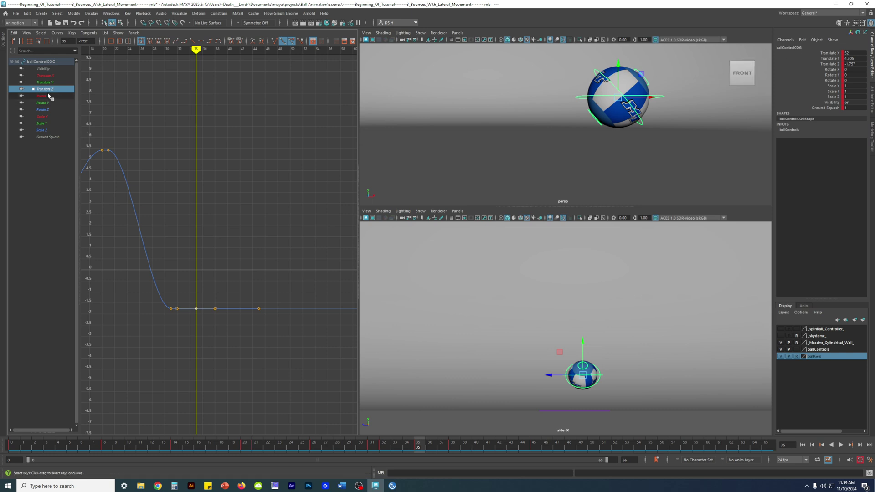
{"action": "left_click_drag", "start_coordinate": [682, 130], "coordinate": [499, 128], "text": "alt"}
{"action": "middle_click_drag", "start_coordinate": [499, 128], "coordinate": [592, 147], "text": "alt"}
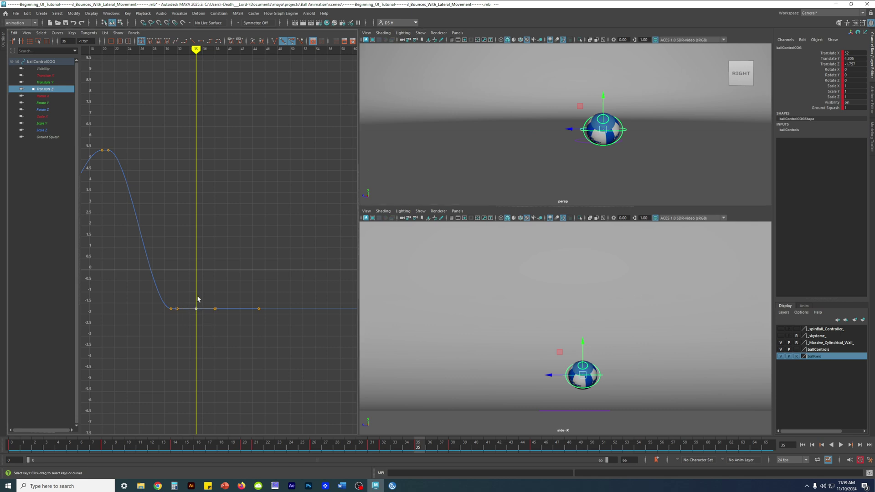
{"action": "left_click", "coordinate": [216, 234]}
{"action": "mouse_move", "coordinate": [300, 342]}
{"action": "left_mouse_down"}
{"action": "mouse_move", "coordinate": [205, 288]}
{"action": "mouse_move", "coordinate": [301, 352]}
{"action": "left_mouse_up"}
{"action": "key", "text": "period"}
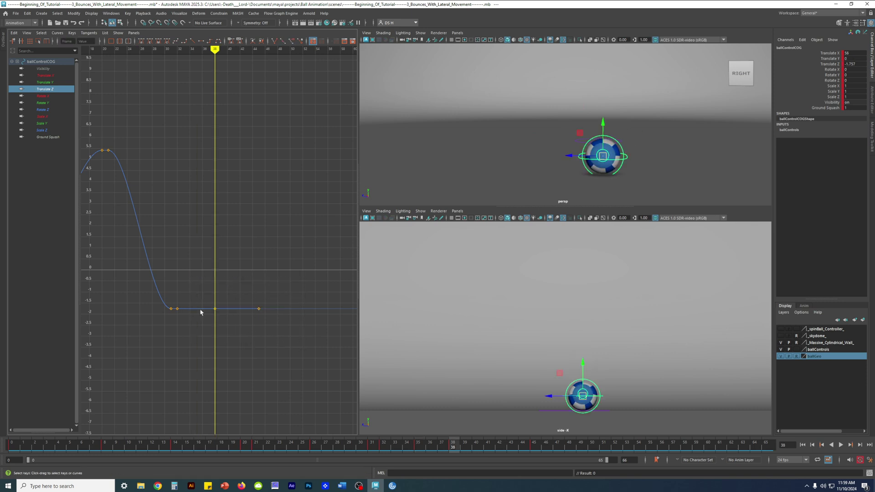
Raise the Translate Z keys at frames 38 and 45 together to about 1.74.
{"action": "left_click_drag", "start_coordinate": [205, 287], "coordinate": [330, 355]}
{"action": "middle_click_drag", "start_coordinate": [229, 332], "coordinate": [242, 351], "text": "alt"}
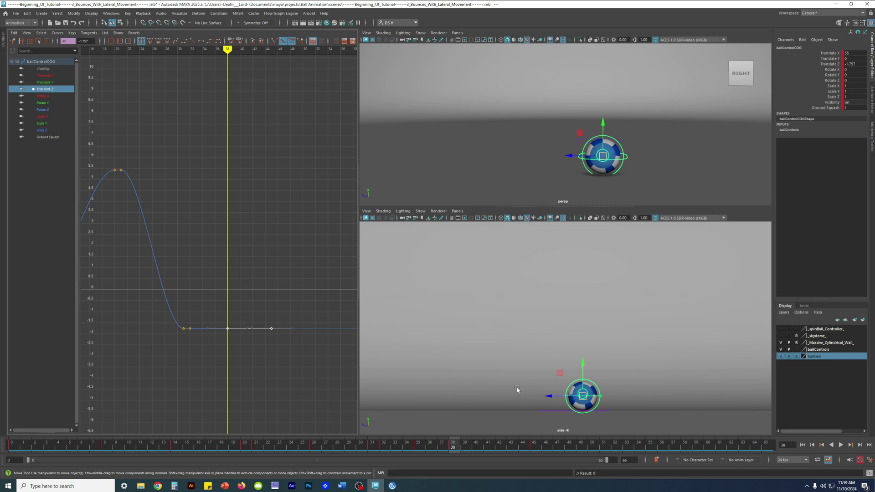
{"action": "middle_click_drag", "start_coordinate": [274, 363], "coordinate": [270, 290], "text": "shift"}
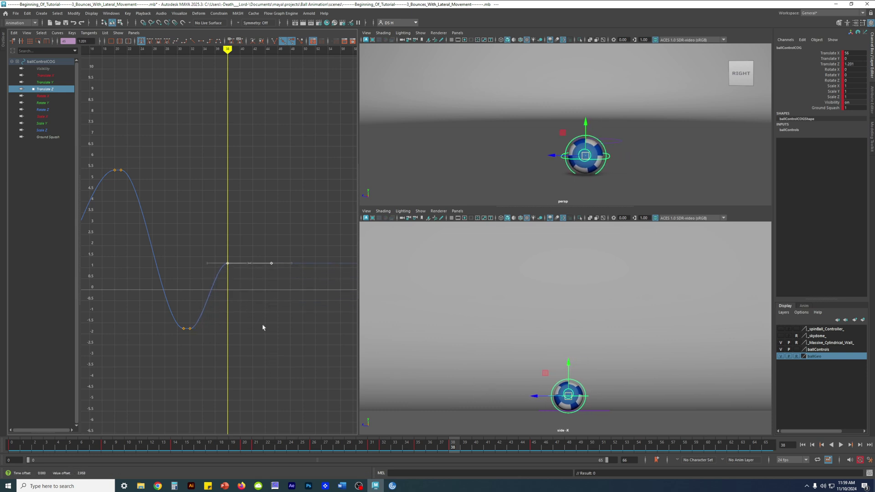
{"action": "right_click_drag", "start_coordinate": [275, 343], "coordinate": [265, 319], "text": "alt"}
{"action": "middle_click_drag", "start_coordinate": [266, 320], "coordinate": [261, 316], "text": "alt"}
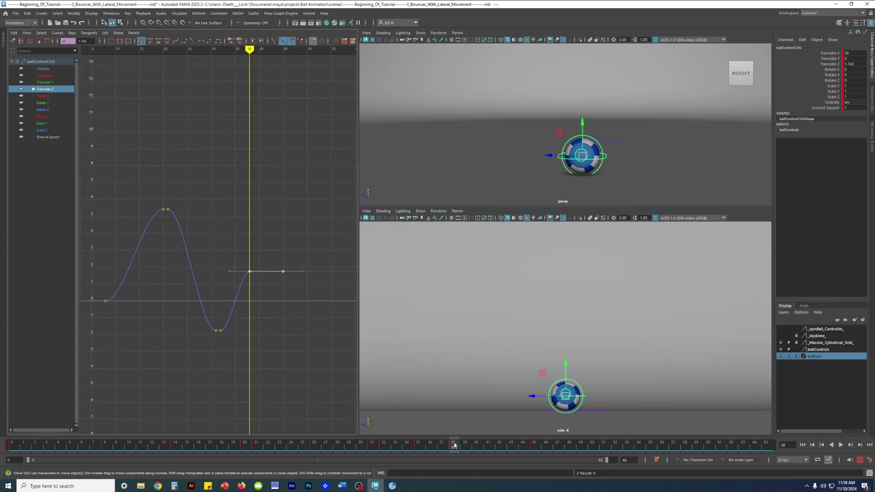
Review the lateral movement by replaying, scrubbing the third bounce to frame 35, and scrubbing from frame 0 to frame 38.
{"action": "key", "text": "alt+v"}
{"action": "mouse_move", "coordinate": [363, 437]}
{"action": "left_mouse_down"}
{"action": "mouse_move", "coordinate": [426, 437]}
{"action": "mouse_move", "coordinate": [385, 439]}
{"action": "mouse_move", "coordinate": [414, 439]}
{"action": "left_mouse_up"}
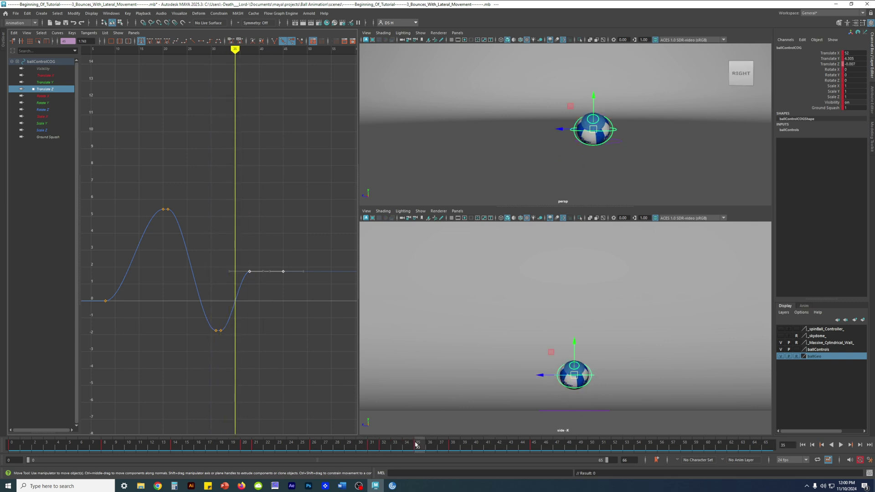
{"action": "scroll", "coordinate": [241, 303], "scroll_direction": "up", "scroll_amount": 5}
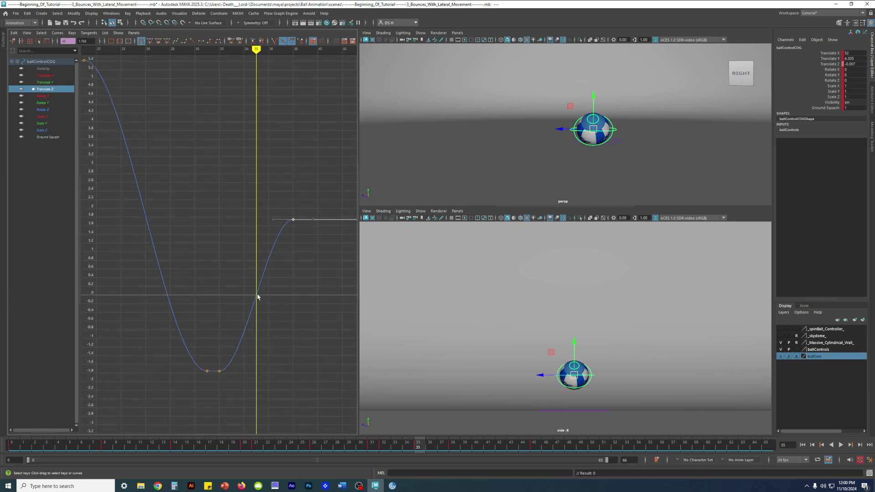
{"action": "key", "text": "f"}
{"action": "left_click_drag", "start_coordinate": [416, 445], "coordinate": [0, 422]}
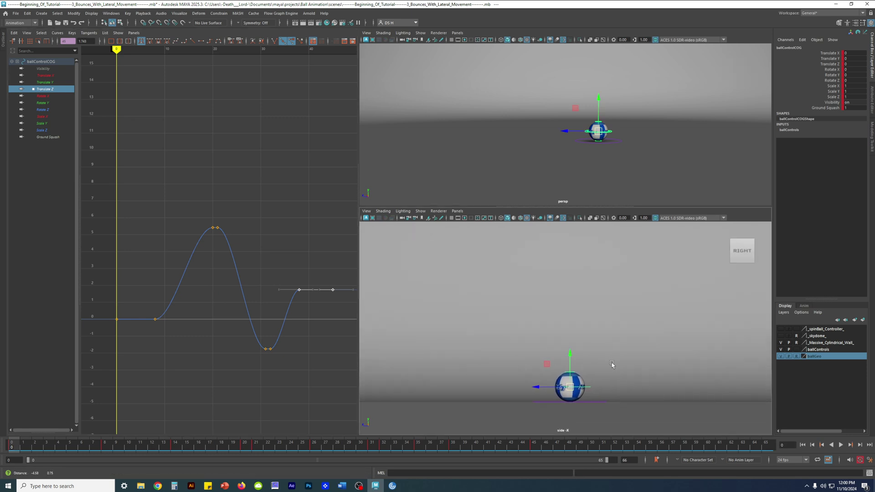
{"action": "left_click_drag", "start_coordinate": [12, 446], "coordinate": [453, 447]}
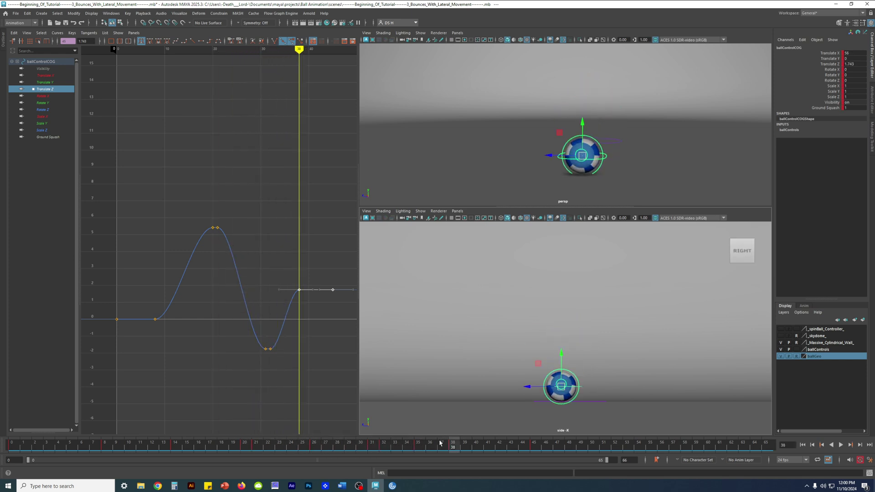
Raise the Translate Z keys at frames 38 and 45 together to about 2.9, and replay the animation.
{"action": "middle_click_drag", "start_coordinate": [286, 339], "coordinate": [199, 342], "text": "alt"}
{"action": "left_click_drag", "start_coordinate": [288, 316], "coordinate": [181, 251]}
{"action": "middle_click_drag", "start_coordinate": [237, 317], "coordinate": [237, 317], "text": "shift"}
{"action": "left_click_drag", "start_coordinate": [186, 265], "coordinate": [290, 327]}
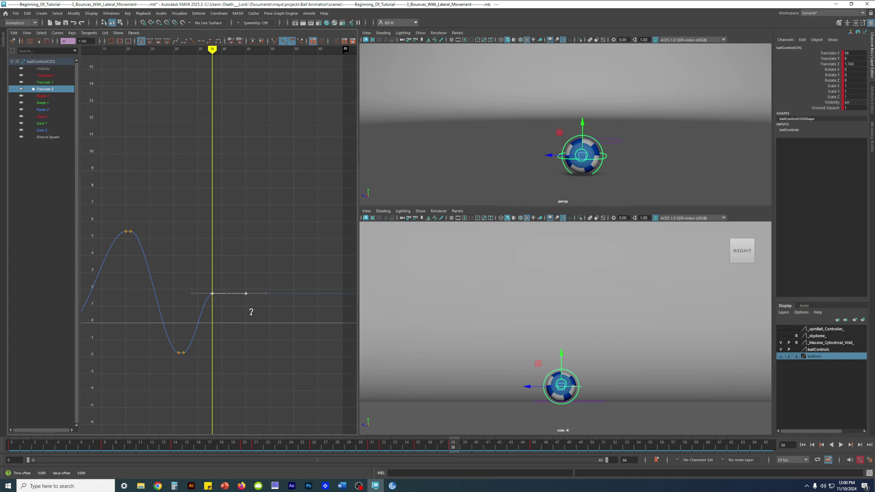
{"action": "middle_click_drag", "start_coordinate": [251, 312], "coordinate": [248, 297], "text": "shift"}
{"action": "key", "text": "alt+v"}
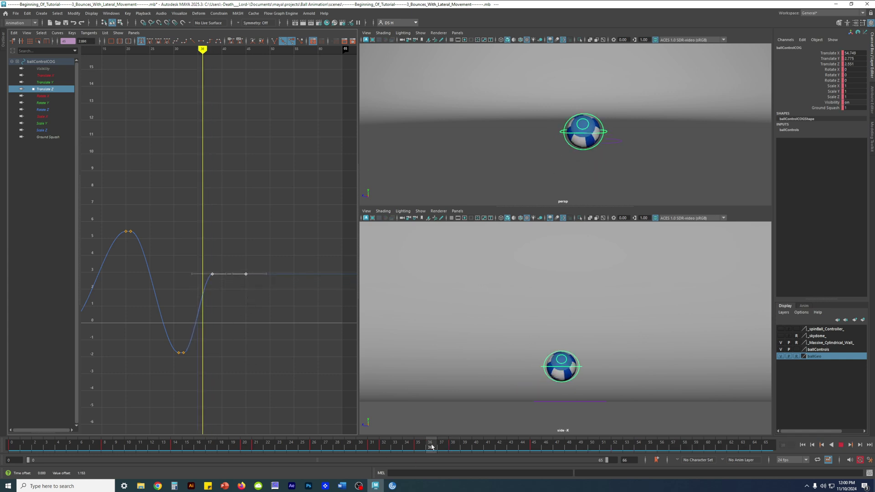
Scrub the bounces to frame 38, raise the Translate Z keys at frames 38 and 45 to about 3.81, and replay the animation.
{"action": "left_click_drag", "start_coordinate": [388, 433], "coordinate": [16, 431]}
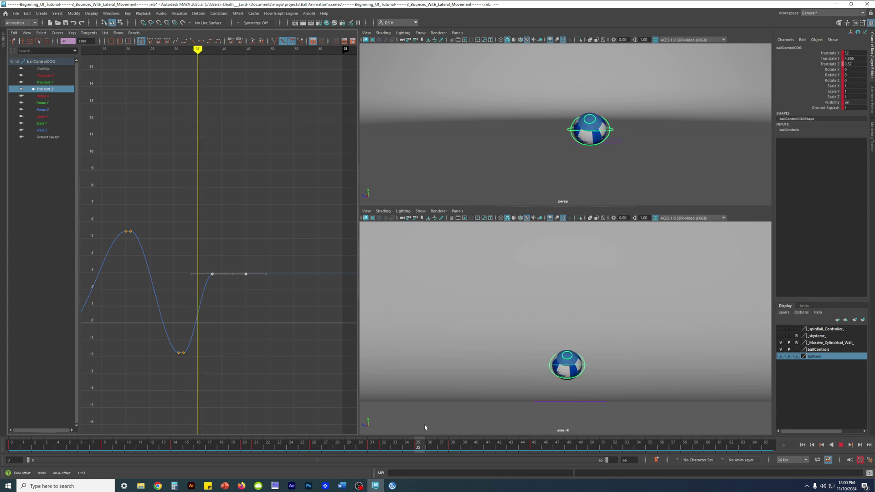
{"action": "left_click_drag", "start_coordinate": [471, 428], "coordinate": [451, 432]}
{"action": "left_click", "coordinate": [452, 442]}
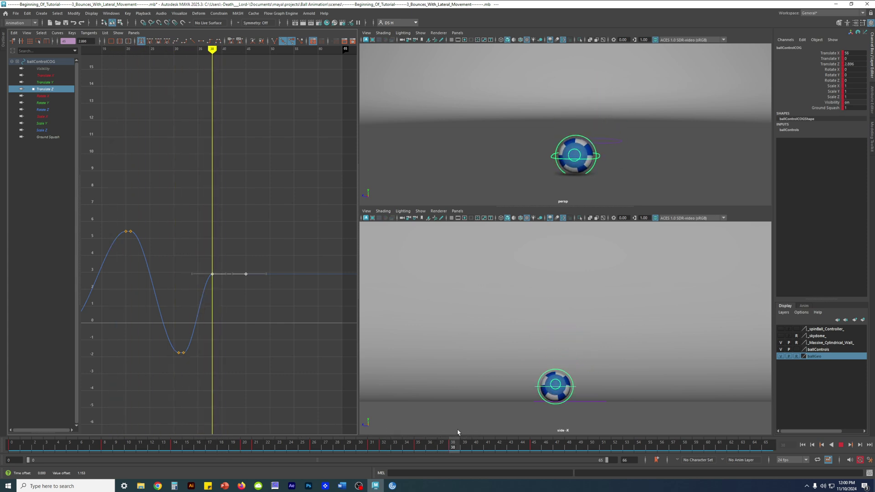
{"action": "middle_click_drag", "start_coordinate": [265, 332], "coordinate": [269, 319]}
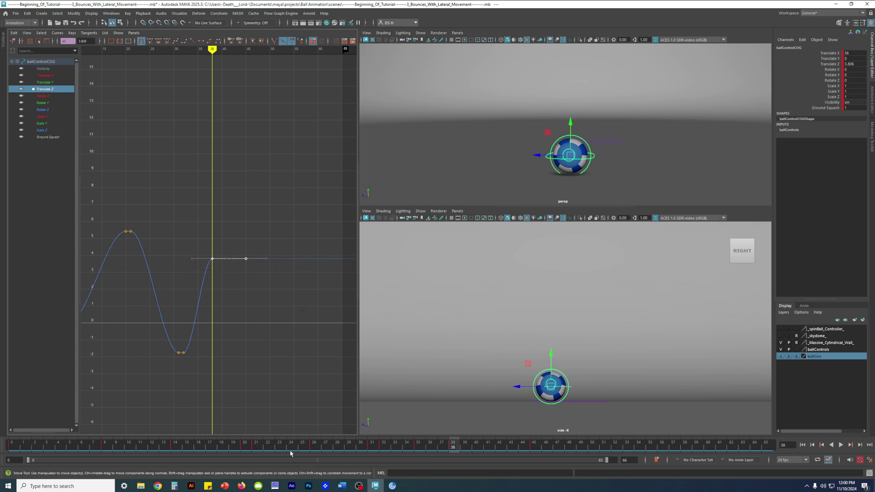
{"action": "key", "text": "alt+v"}
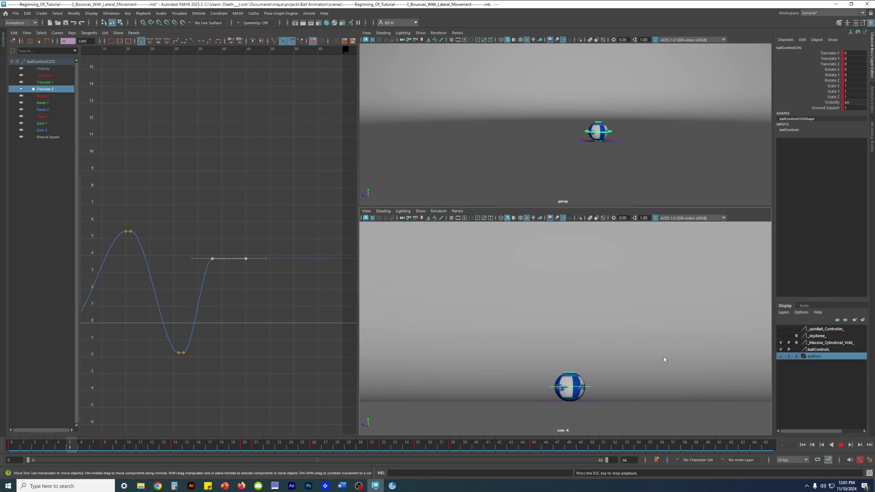
{"action": "key", "text": "Escape"}
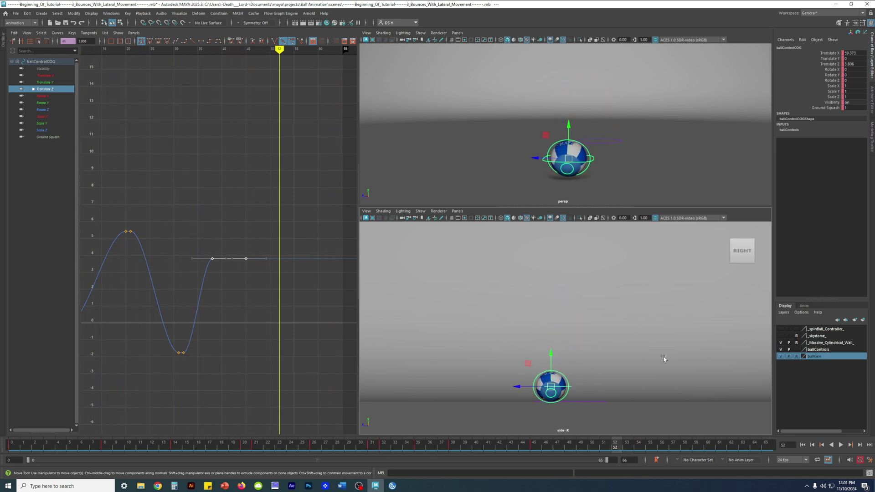
Examine the ball's final roll between frames 38 and 45 by scrubbing it repeatedly from a front perspective view.
{"action": "left_click", "coordinate": [453, 449]}
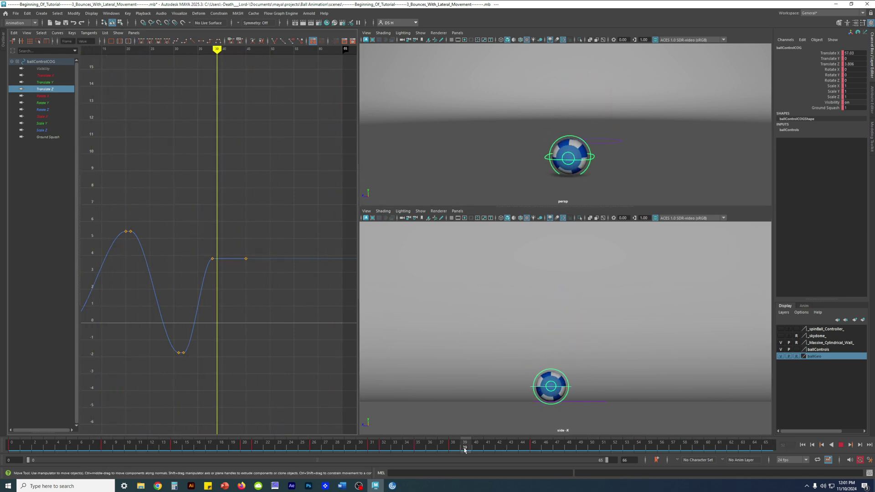
{"action": "left_click_drag", "start_coordinate": [453, 449], "coordinate": [534, 450]}
{"action": "left_click_drag", "start_coordinate": [597, 180], "coordinate": [711, 169], "text": "alt"}
{"action": "middle_click_drag", "start_coordinate": [702, 176], "coordinate": [615, 142], "text": "alt"}
{"action": "right_click_drag", "start_coordinate": [615, 142], "coordinate": [636, 146], "text": "alt"}
{"action": "left_click_drag", "start_coordinate": [636, 146], "coordinate": [635, 154], "text": "alt"}
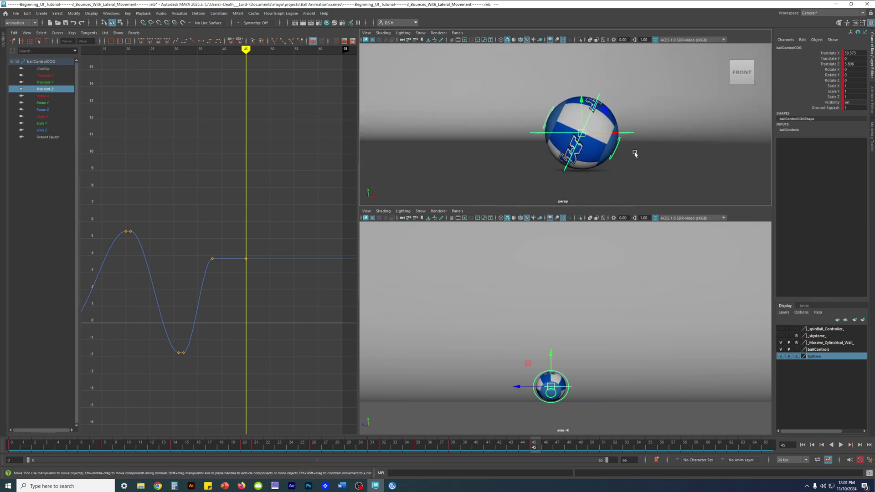
{"action": "left_click", "coordinate": [454, 445]}
{"action": "key", "text": "alt+v"}
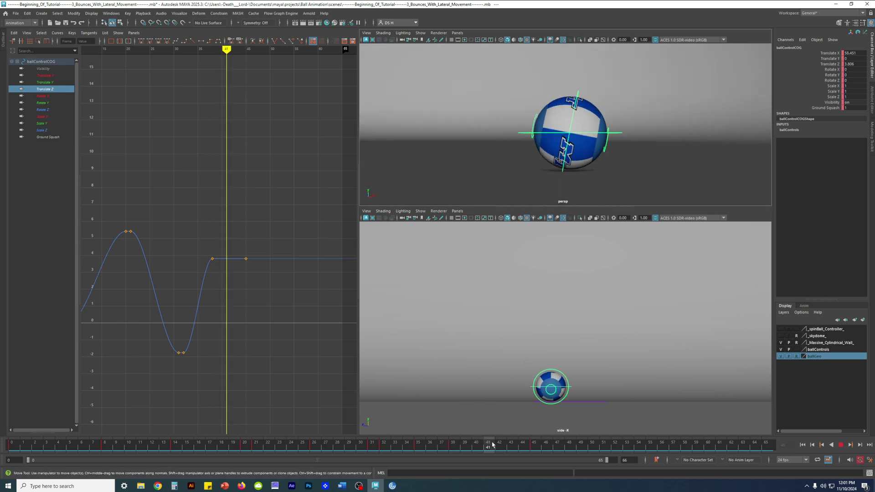
{"action": "left_click", "coordinate": [400, 443]}
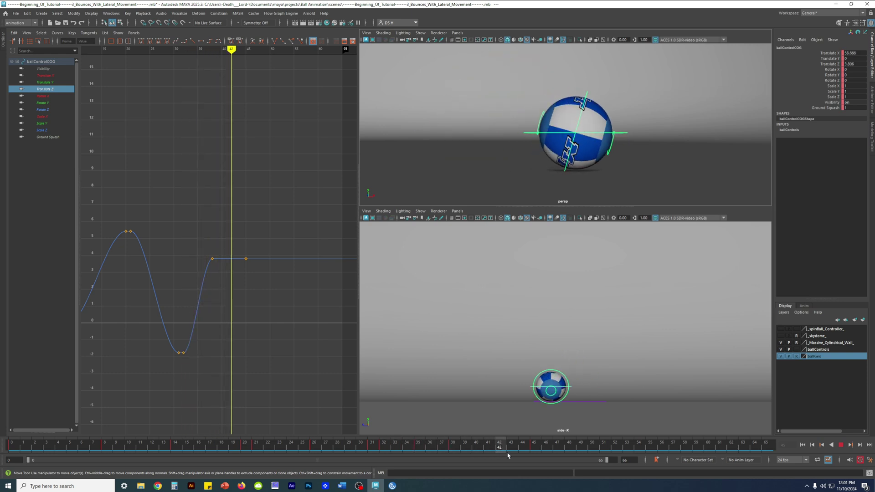
{"action": "left_click", "coordinate": [405, 447]}
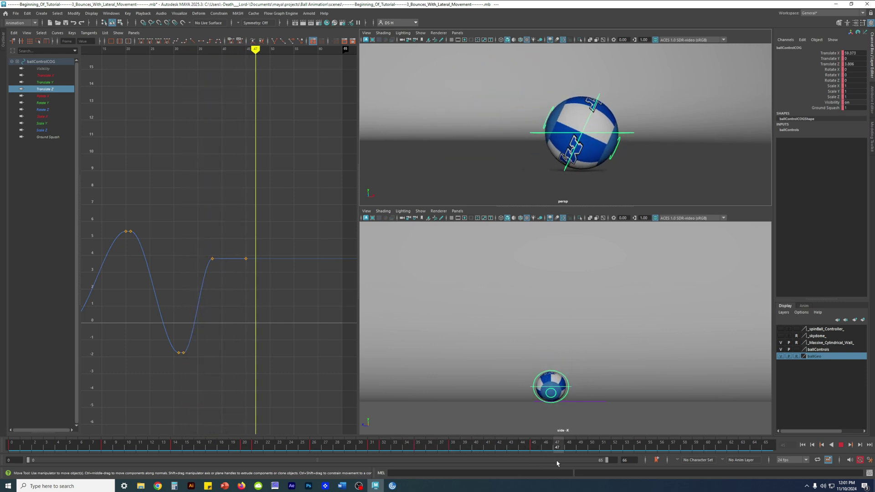
{"action": "left_click", "coordinate": [371, 448]}
{"action": "key", "text": "alt+v"}
Check the ball's sideways motion after the last landing by scrubbing to frame 45 from side and raised perspective views.
{"action": "left_click_drag", "start_coordinate": [593, 150], "coordinate": [540, 231], "text": "alt"}
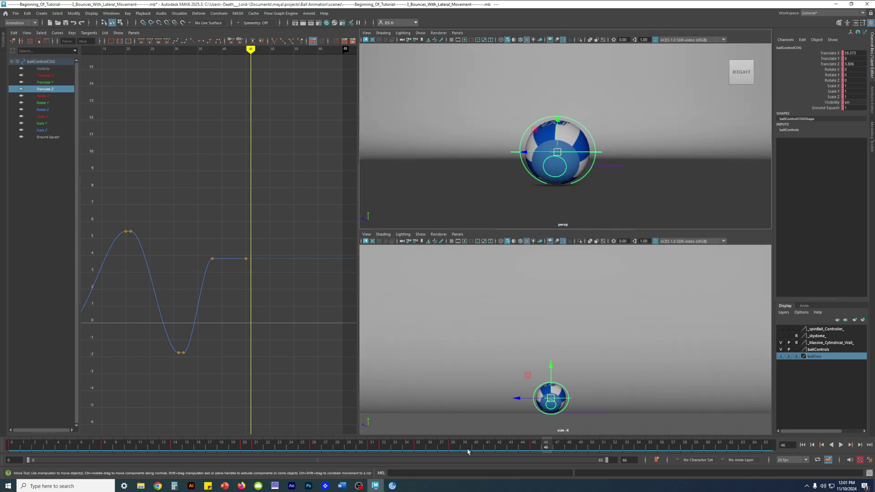
{"action": "key", "text": "alt+v"}
{"action": "left_click", "coordinate": [453, 448]}
{"action": "left_click_drag", "start_coordinate": [453, 448], "coordinate": [478, 449]}
{"action": "key", "text": "alt+v"}
{"action": "left_click_drag", "start_coordinate": [597, 182], "coordinate": [619, 172], "text": "alt"}
{"action": "left_click_drag", "start_coordinate": [440, 448], "coordinate": [535, 458]}
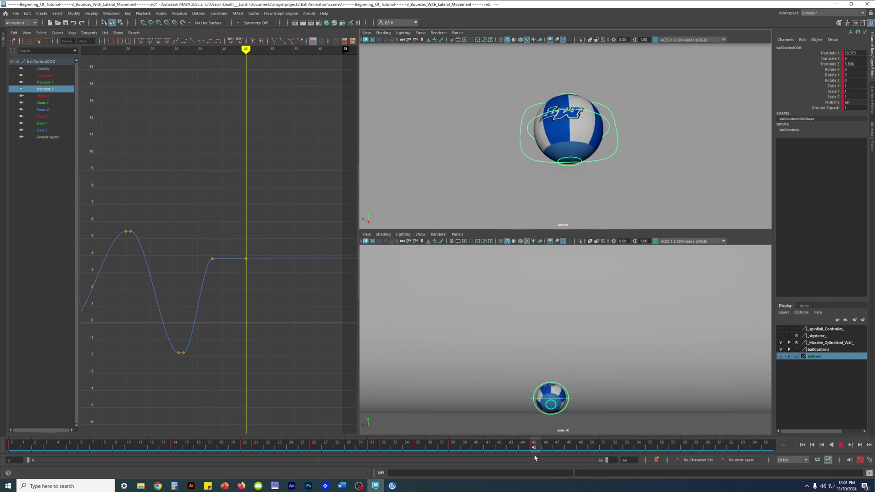
Raise only the frame 45 Translate Z key to about 5.97 so the ball keeps drifting sideways after its last landing.
{"action": "left_click_drag", "start_coordinate": [224, 233], "coordinate": [291, 298]}
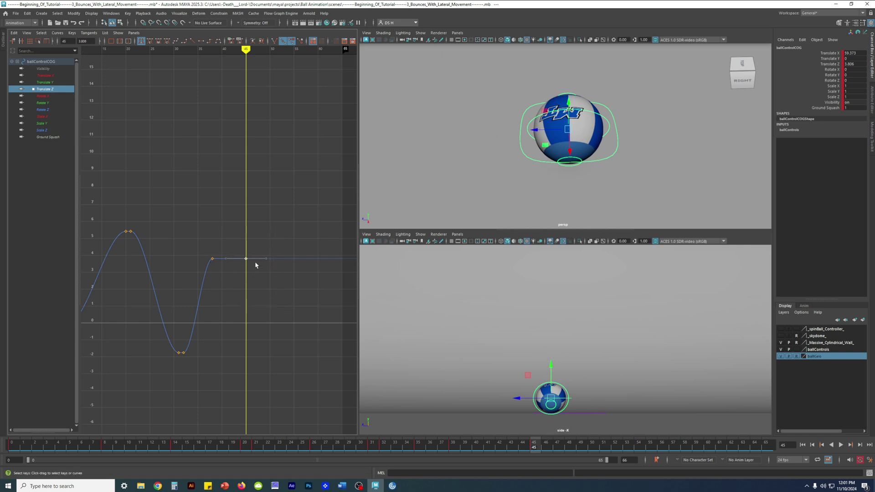
{"action": "middle_click_drag", "start_coordinate": [251, 276], "coordinate": [256, 242]}
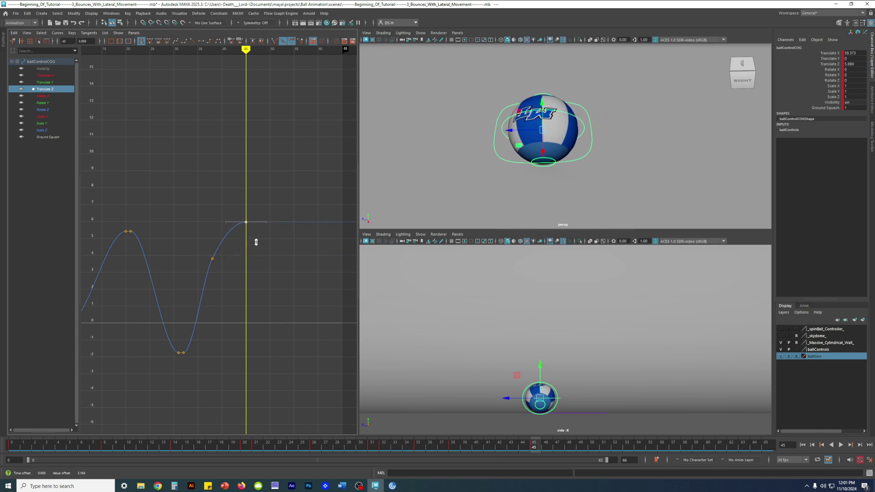
{"action": "scroll", "coordinate": [579, 126], "scroll_direction": "down", "scroll_amount": 5}
{"action": "mouse_move", "coordinate": [560, 133]}
{"action": "left_mouse_down", "text": "alt"}
{"action": "mouse_move", "coordinate": [557, 147]}
{"action": "mouse_move", "coordinate": [562, 120]}
{"action": "left_mouse_up", "text": "alt"}
{"action": "scroll", "coordinate": [594, 141], "scroll_direction": "up", "scroll_amount": 1}
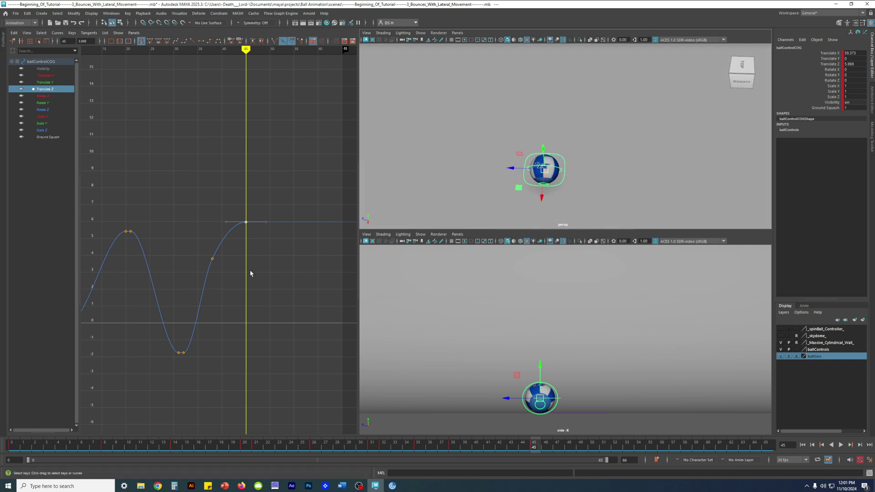
Tilt the incoming Translate Z tangent at frame 45 and adjust the frame 38 key's tangent to reshape the final roll's curve.
{"action": "left_click", "coordinate": [233, 242]}
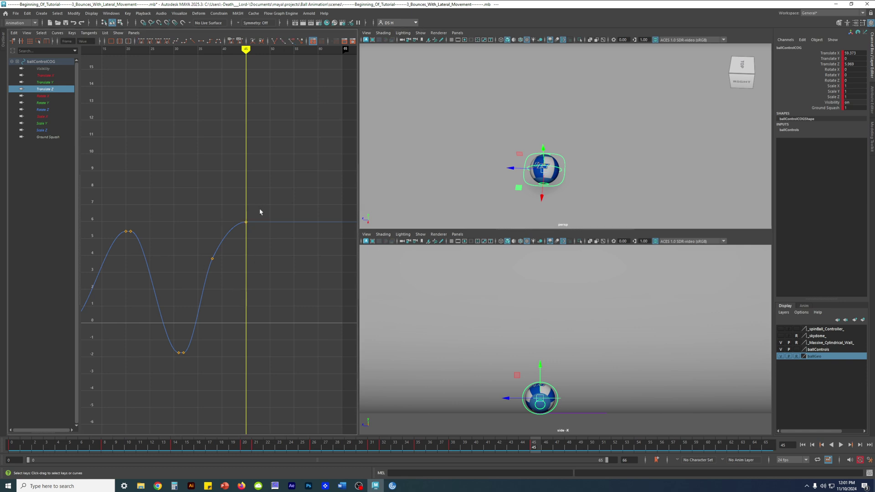
{"action": "scroll", "coordinate": [228, 275], "scroll_direction": "up", "scroll_amount": 5}
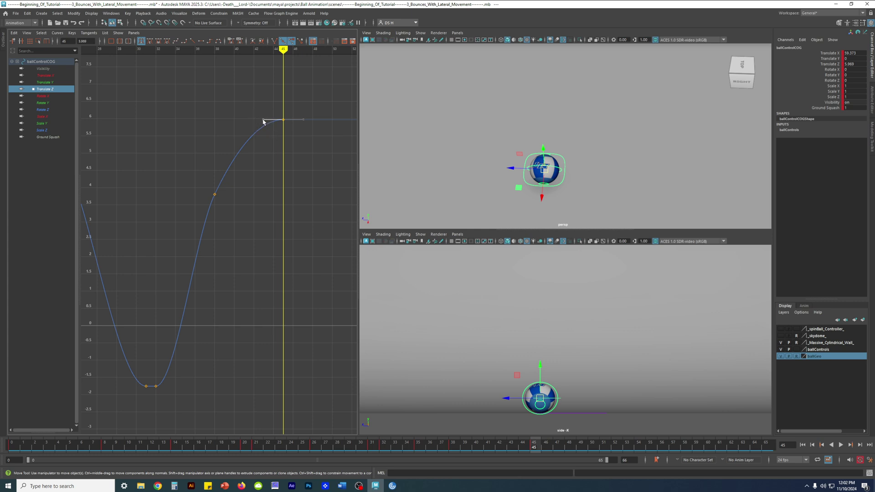
{"action": "middle_click_drag", "start_coordinate": [180, 112], "coordinate": [180, 108]}
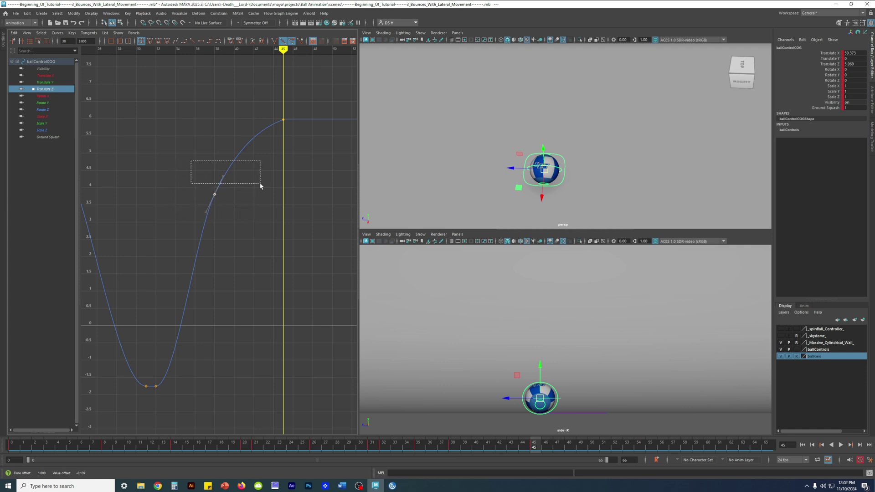
{"action": "middle_click_drag", "start_coordinate": [263, 170], "coordinate": [264, 158]}
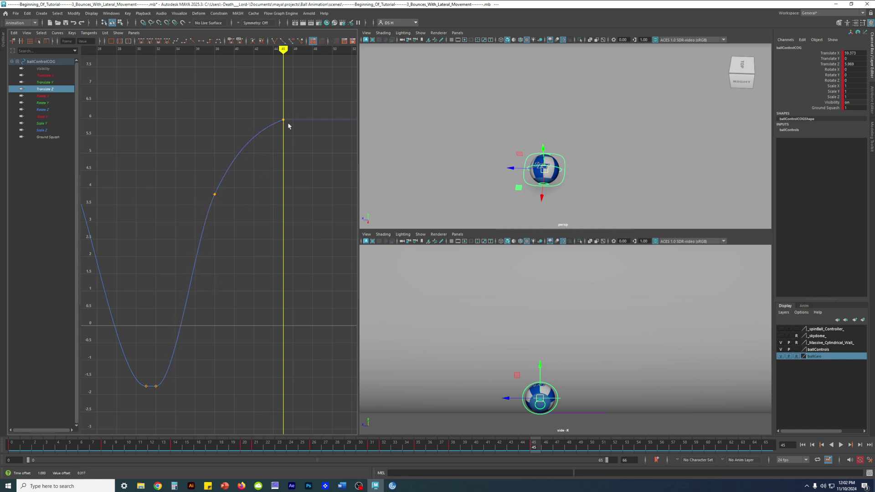
Review the lateral movement by scrubbing the final roll and playing the animation from several perspective angles and the side view.
{"action": "left_click_drag", "start_coordinate": [479, 447], "coordinate": [546, 455]}
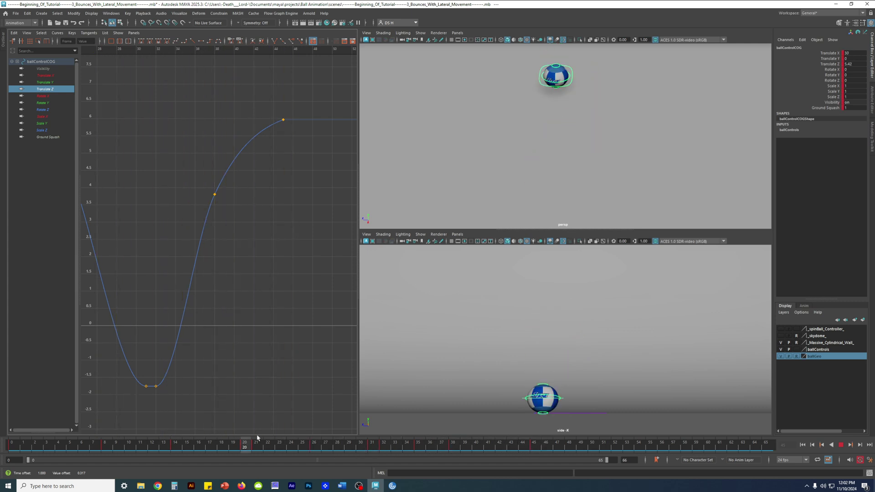
{"action": "key", "text": "Escape"}
{"action": "left_click_drag", "start_coordinate": [476, 444], "coordinate": [441, 453]}
{"action": "key", "text": "Escape"}
{"action": "mouse_move", "coordinate": [600, 189]}
{"action": "left_mouse_down", "text": "alt"}
{"action": "mouse_move", "coordinate": [602, 158]}
{"action": "mouse_move", "coordinate": [641, 190]}
{"action": "mouse_move", "coordinate": [564, 185]}
{"action": "mouse_move", "coordinate": [596, 182]}
{"action": "left_mouse_up", "text": "alt"}
{"action": "key", "text": "alt+v"}
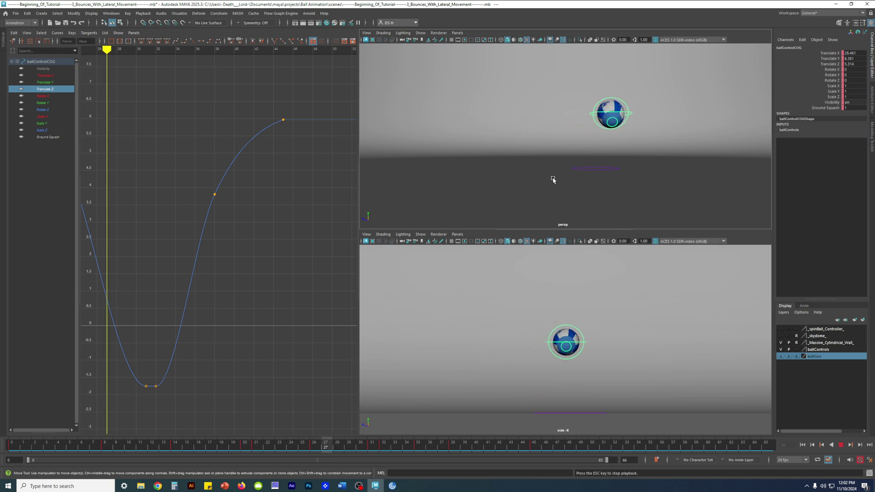
{"action": "left_click_drag", "start_coordinate": [634, 189], "coordinate": [691, 189], "text": "alt"}
{"action": "left_click_drag", "start_coordinate": [564, 185], "coordinate": [544, 188], "text": "alt"}
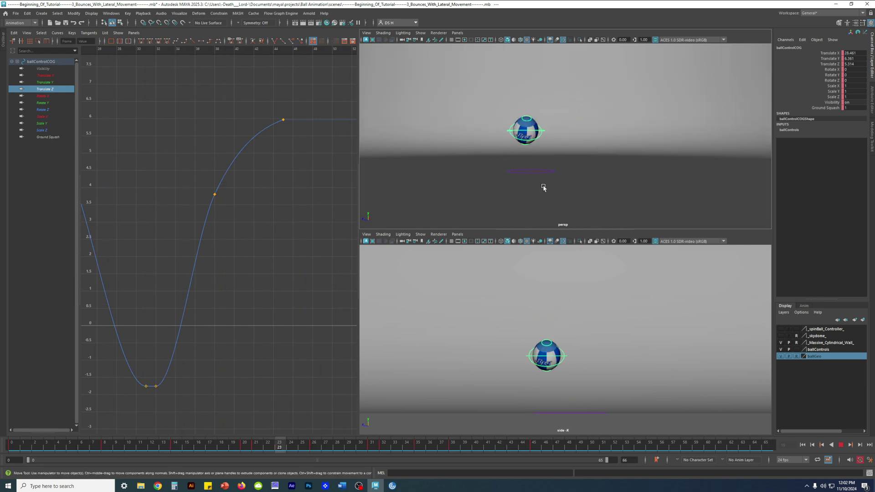
{"action": "middle_click_drag", "start_coordinate": [623, 401], "coordinate": [654, 410], "text": "alt"}
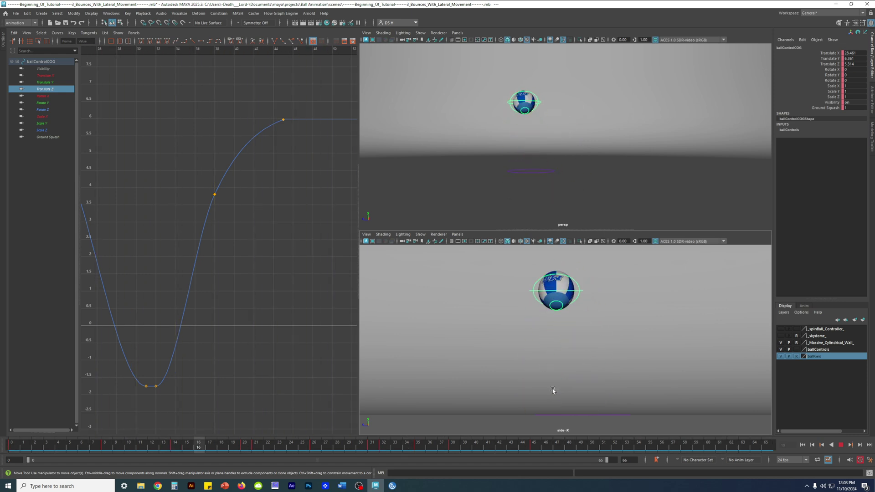
Recheck the final roll by scrubbing between frames 38 and 45, and replay the whole animation in the side view.
{"action": "key", "text": "Escape"}
{"action": "left_click_drag", "start_coordinate": [458, 447], "coordinate": [537, 437]}
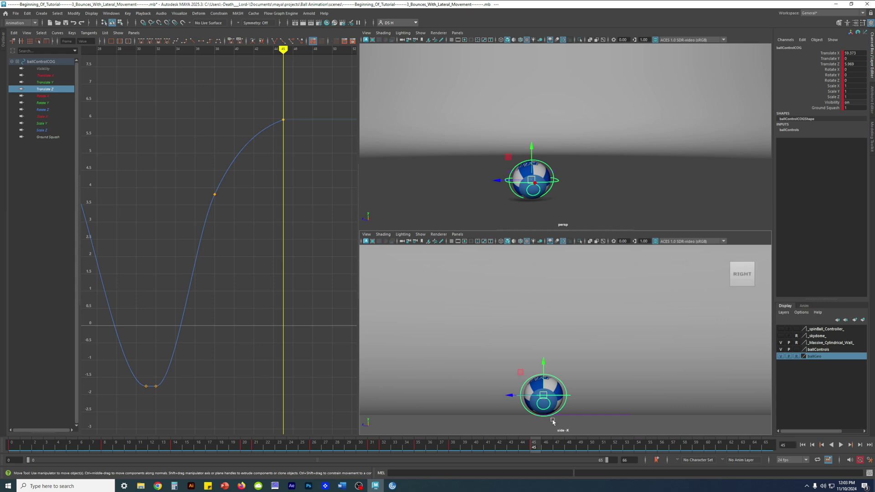
{"action": "left_click", "coordinate": [453, 446]}
{"action": "key", "text": "alt+v"}
{"action": "left_click", "coordinate": [452, 445]}
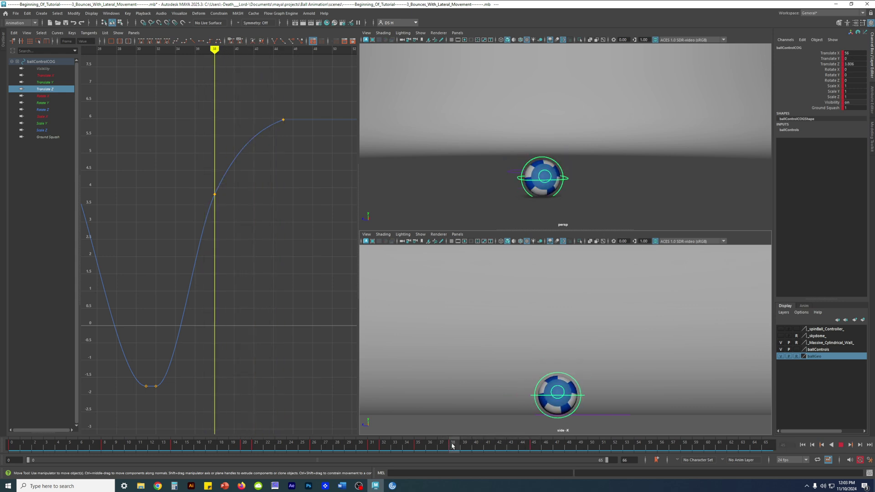
{"action": "left_click_drag", "start_coordinate": [453, 445], "coordinate": [533, 446]}
{"action": "left_click", "coordinate": [281, 121]}
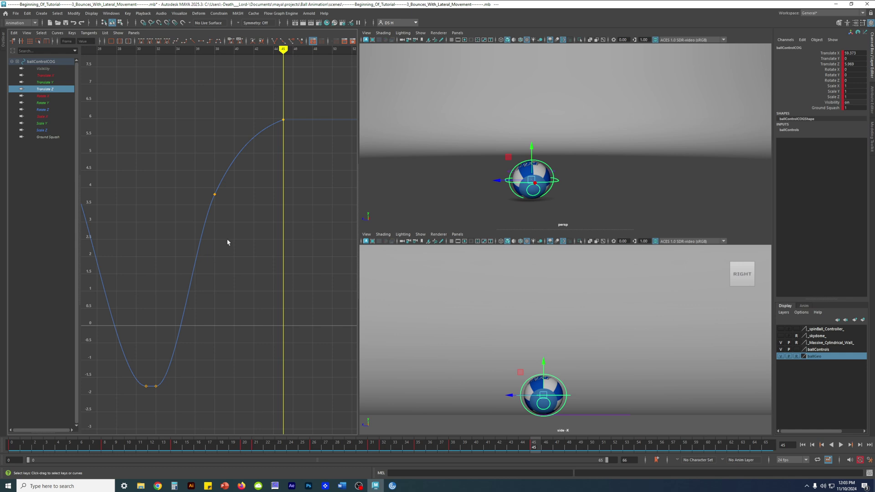
{"action": "middle_click_drag", "start_coordinate": [240, 182], "coordinate": [274, 162]}
{"action": "key", "text": "alt+v"}
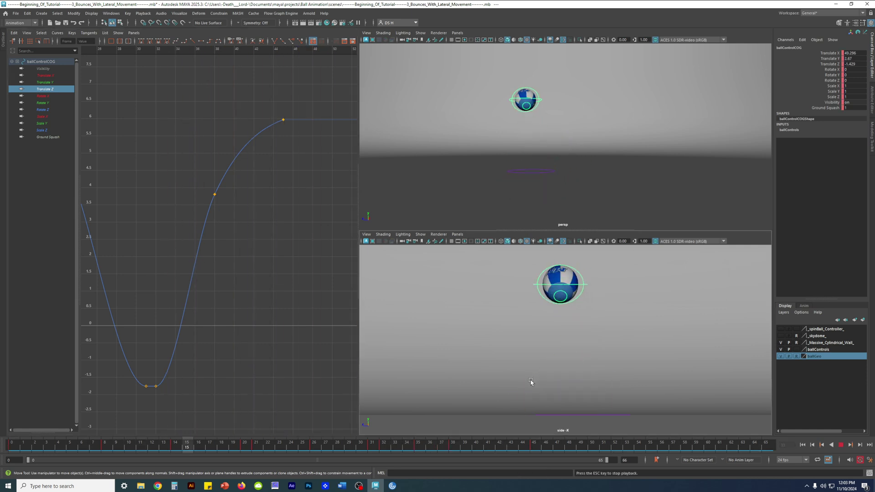
{"action": "key", "text": "alt+v"}
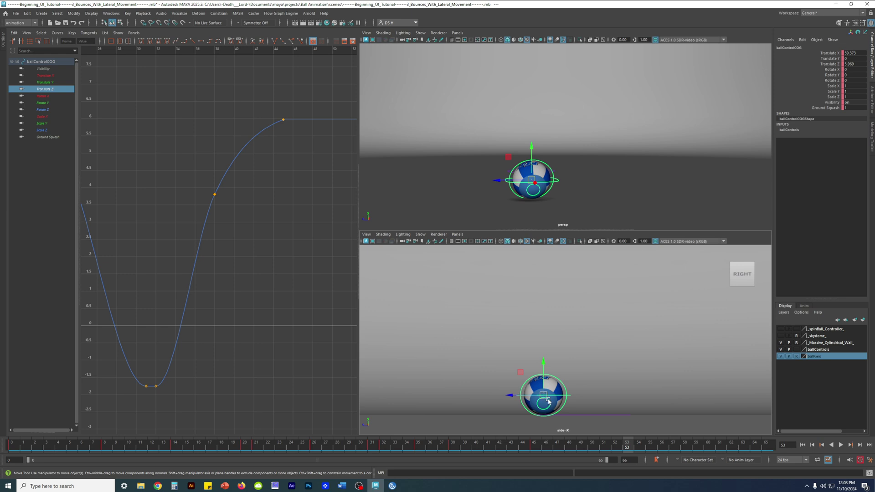
Bring the whole Translate Z curve into view and save the scene as an incremental version.
{"action": "scroll", "coordinate": [240, 277], "scroll_direction": "down", "scroll_amount": 4}
{"action": "middle_click_drag", "start_coordinate": [240, 277], "coordinate": [280, 284], "text": "alt"}
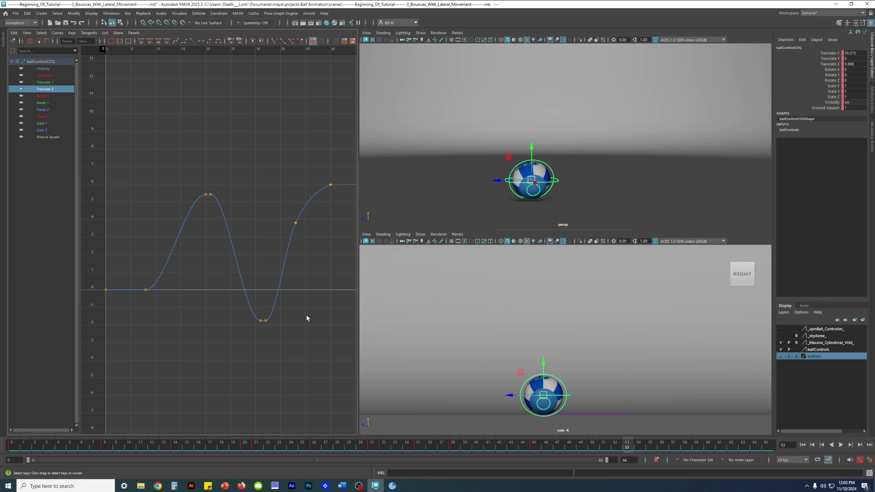
{"action": "key", "text": "ctrl+alt+s"}
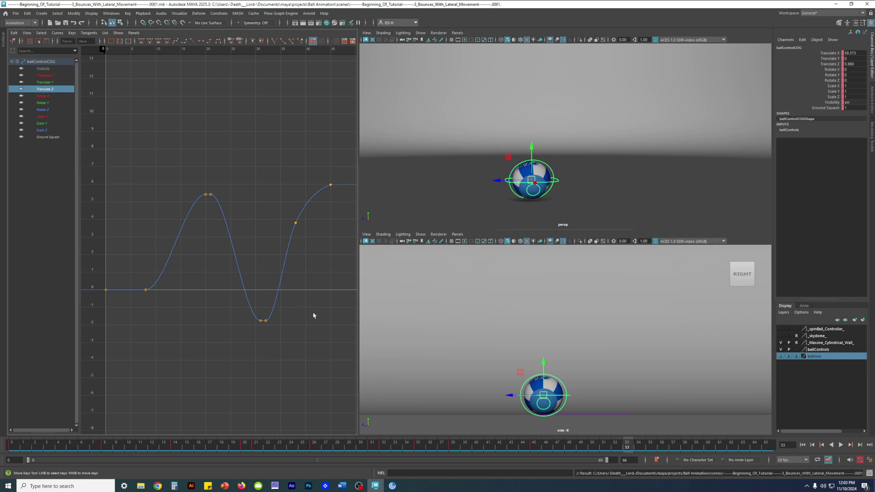
Return the animation to frame 0 and frame the ball with its Move tool manipulator in the perspective view.
{"action": "left_click_drag", "start_coordinate": [88, 441], "coordinate": [0, 426]}
{"action": "key", "text": "w"}
{"action": "middle_click_drag", "start_coordinate": [471, 209], "coordinate": [533, 172], "text": "alt"}
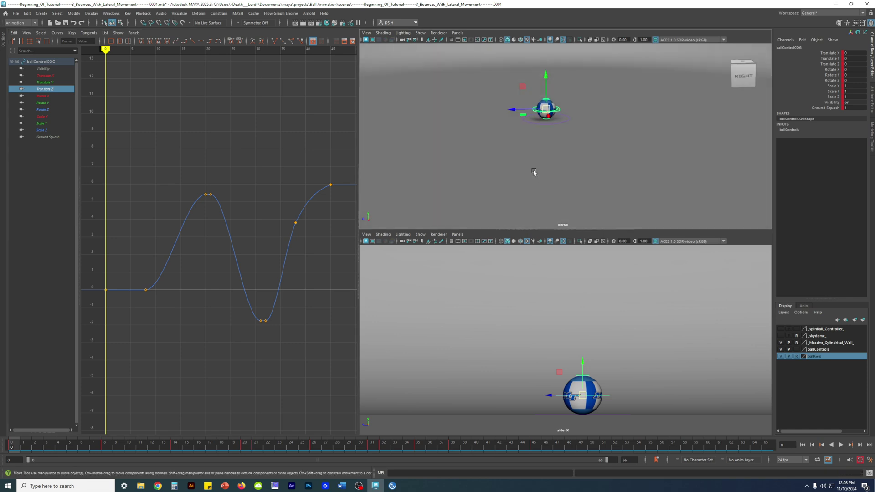
{"action": "scroll", "coordinate": [539, 127], "scroll_direction": "up", "scroll_amount": 3}
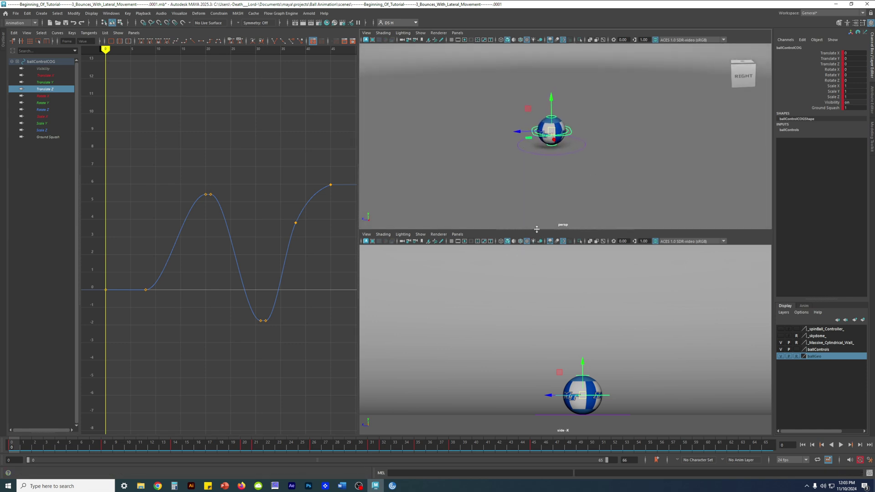